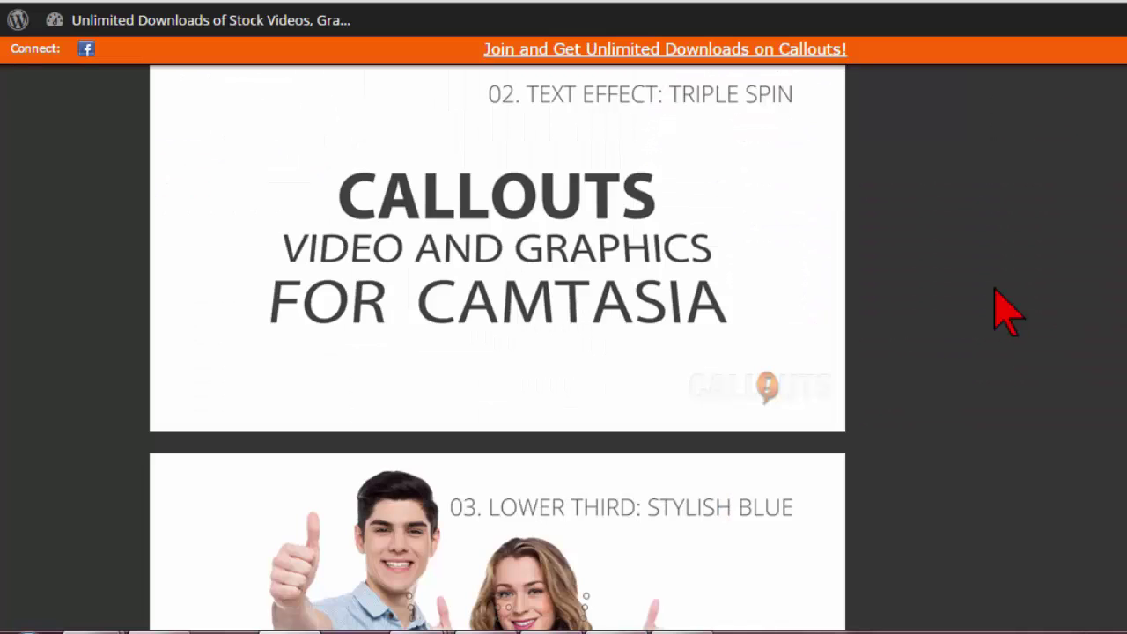
Scroll back to the top of the Callouts.com template page
scroll(993, 307, "up", 5)
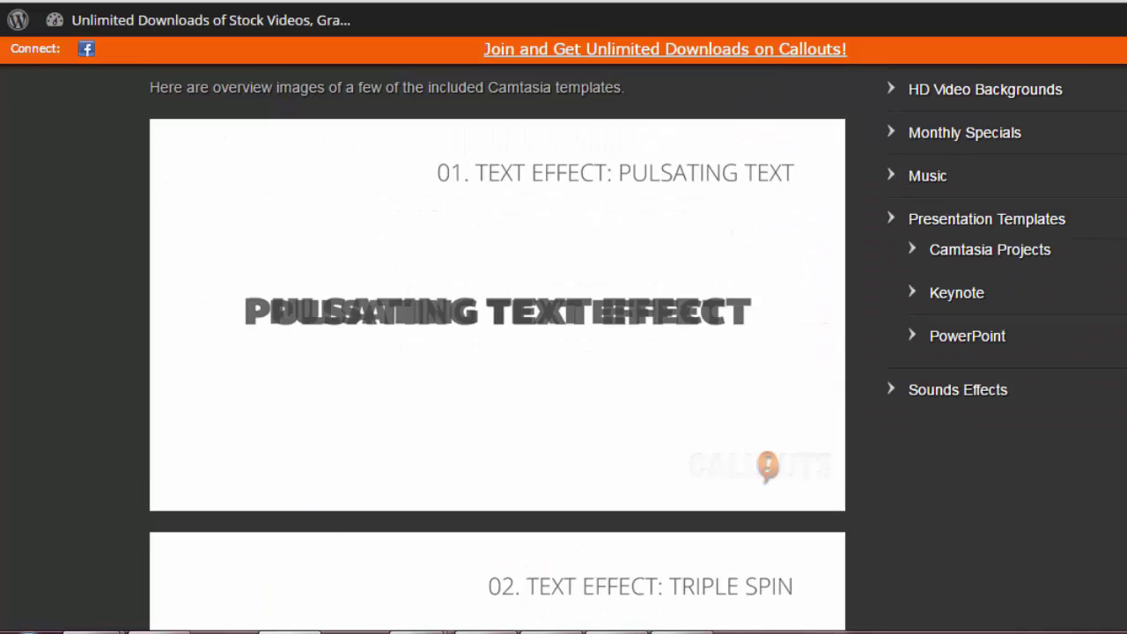
scroll(563, 352, "up", 5)
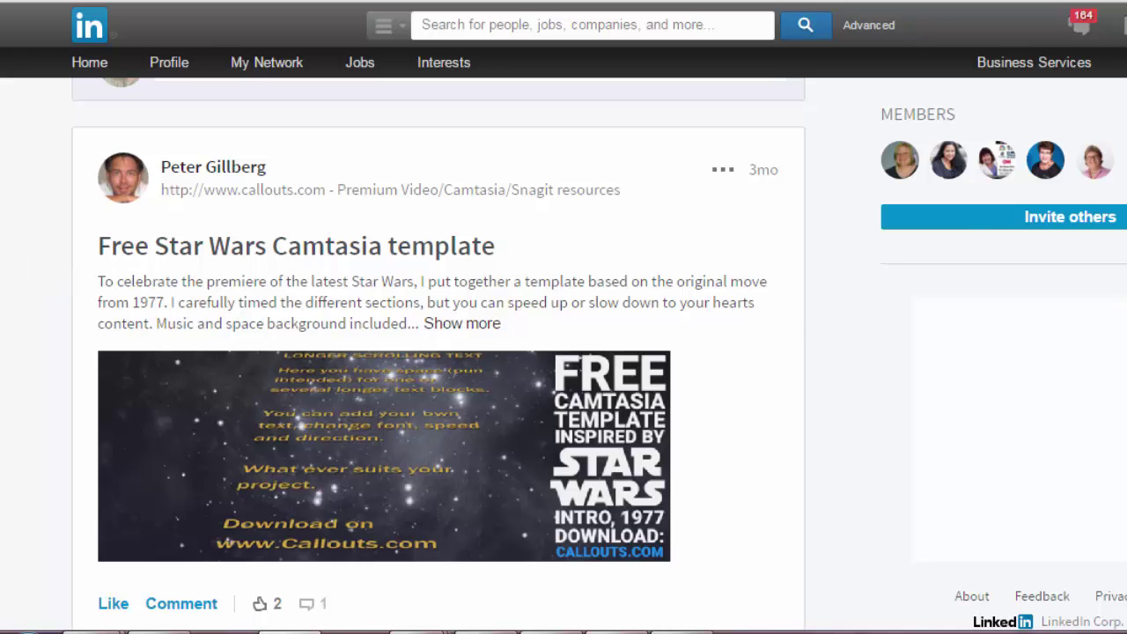
Scroll up the LinkedIn group feed and dismiss an unused edit pop-up
scroll(563, 352, "up", 10)
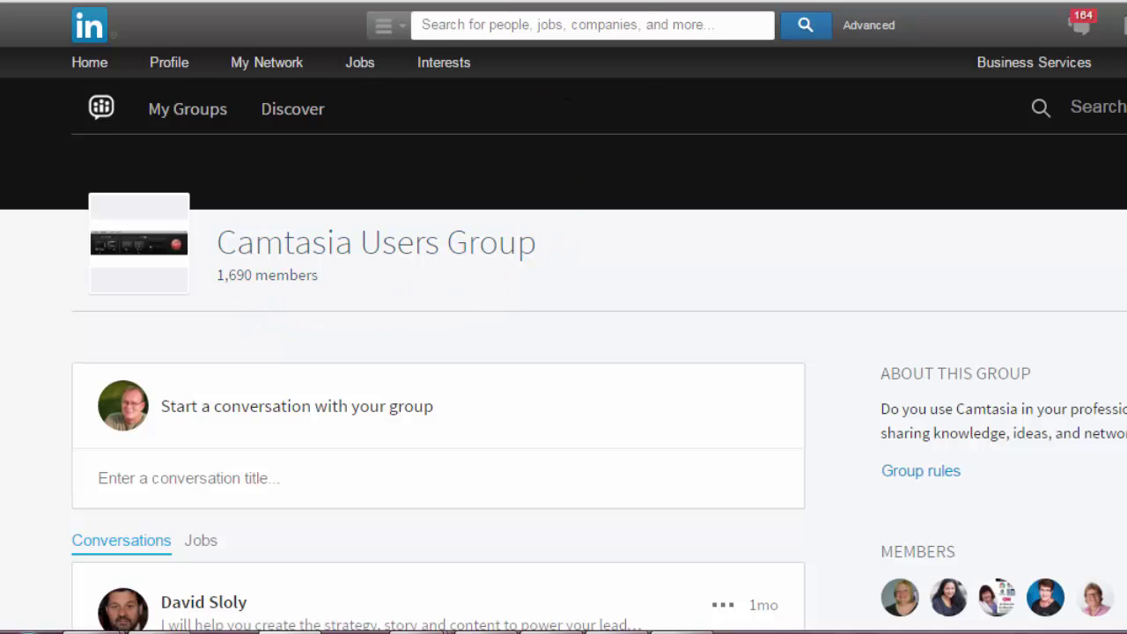
right_click(438, 18)
left_click(463, 35)
Browse the Camtasia Users Group conversations by scrolling through the feed
scroll(31, 335, "down", 3)
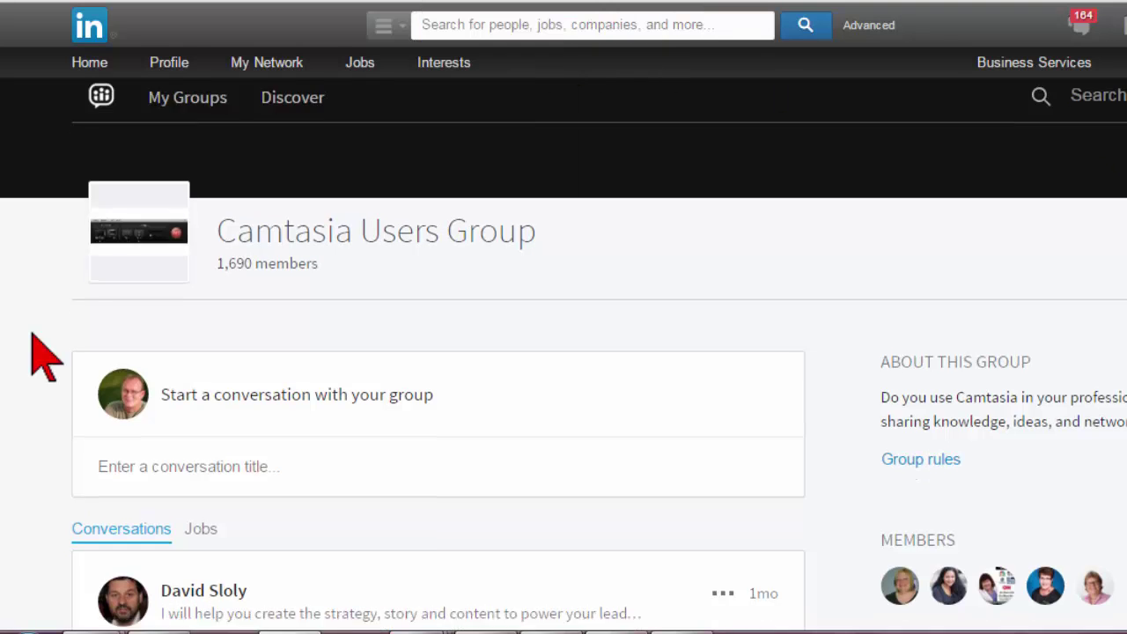
scroll(35, 346, "down", 10)
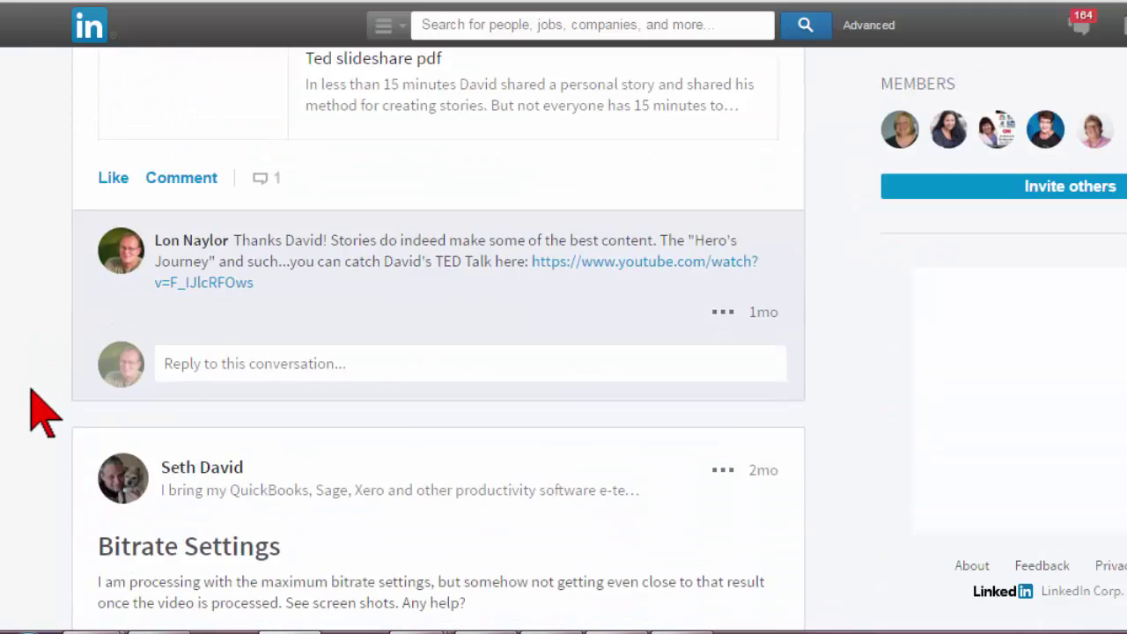
scroll(51, 427, "down", 8)
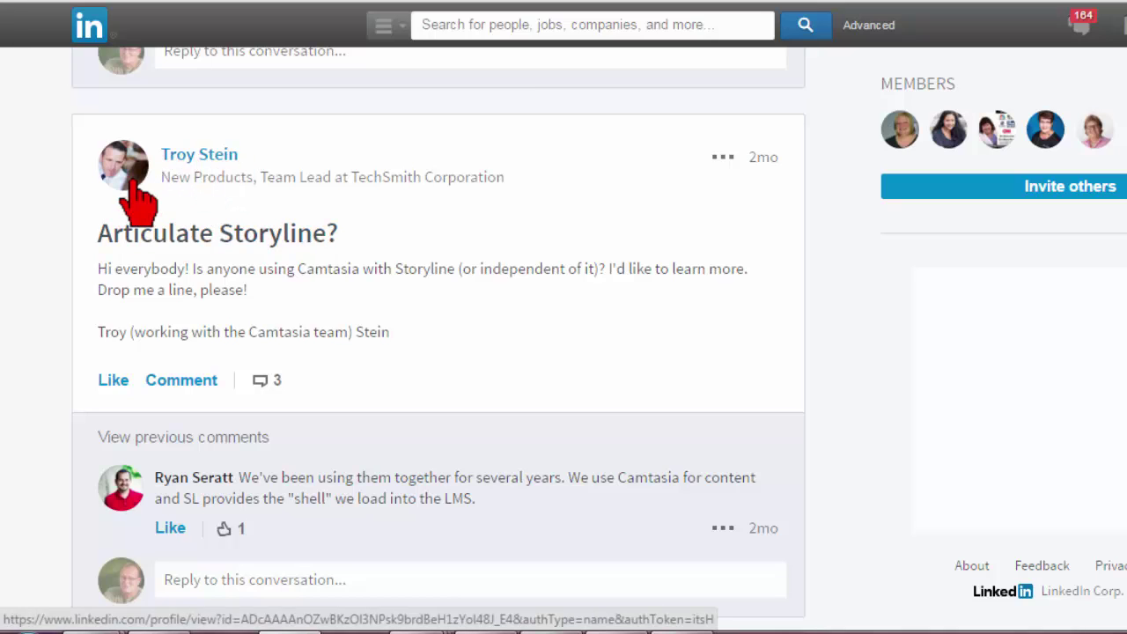
scroll(33, 246, "down", 4)
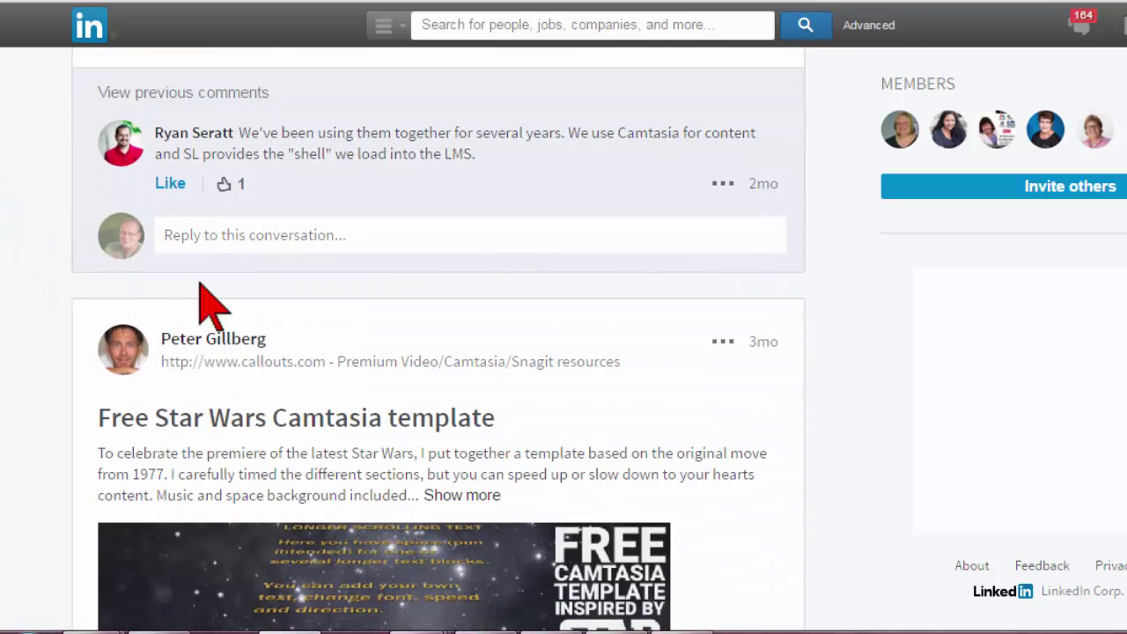
scroll(44, 286, "down", 2)
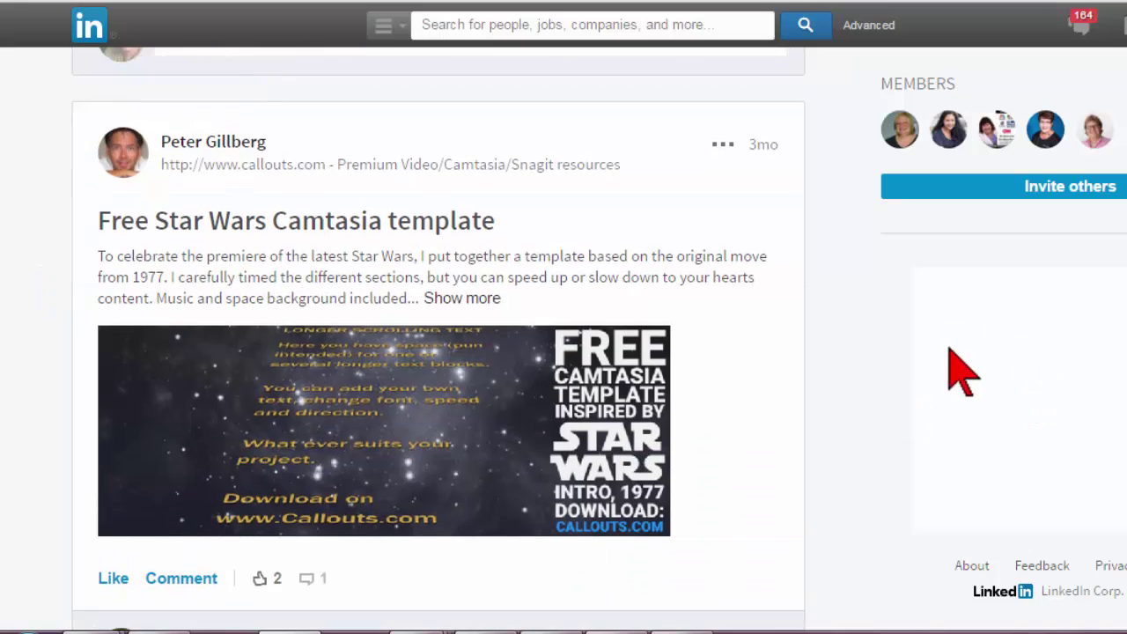
scroll(438, 339, "up", 10)
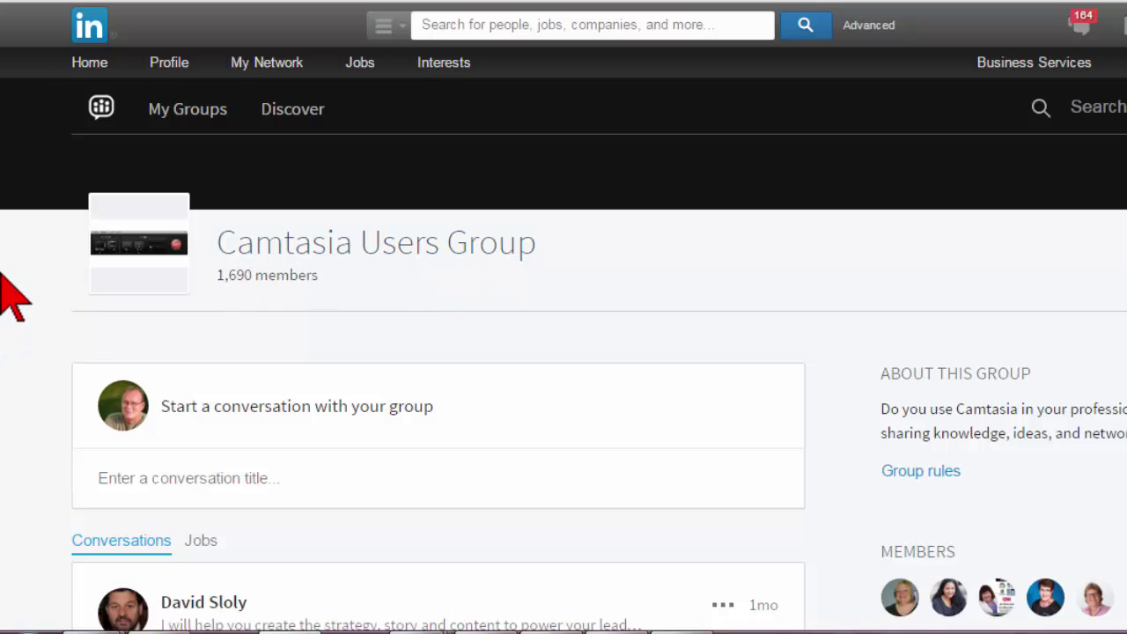
scroll(14, 308, "down", 3)
scroll(26, 326, "up", 3)
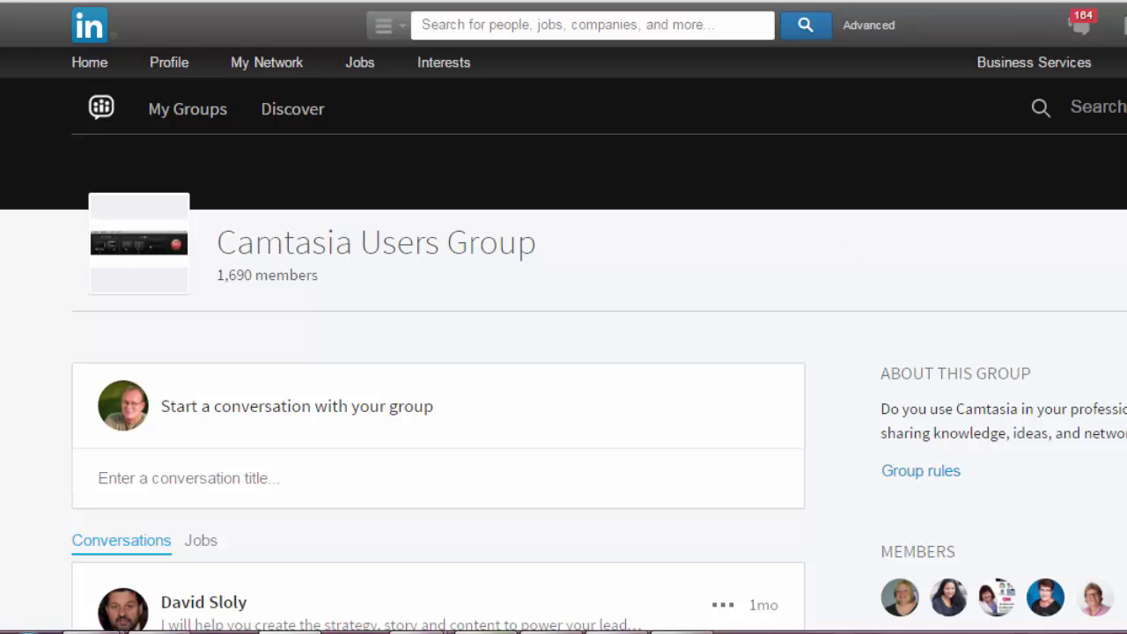
mouse_move(484, 631)
scroll(30, 445, "down", 5)
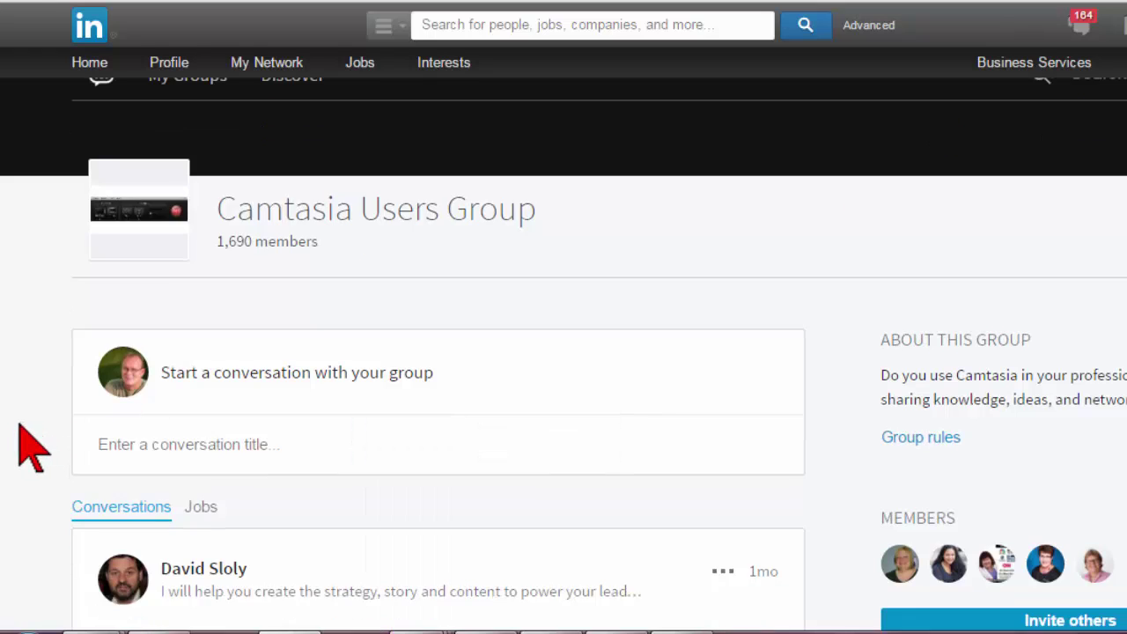
scroll(31, 449, "down", 8)
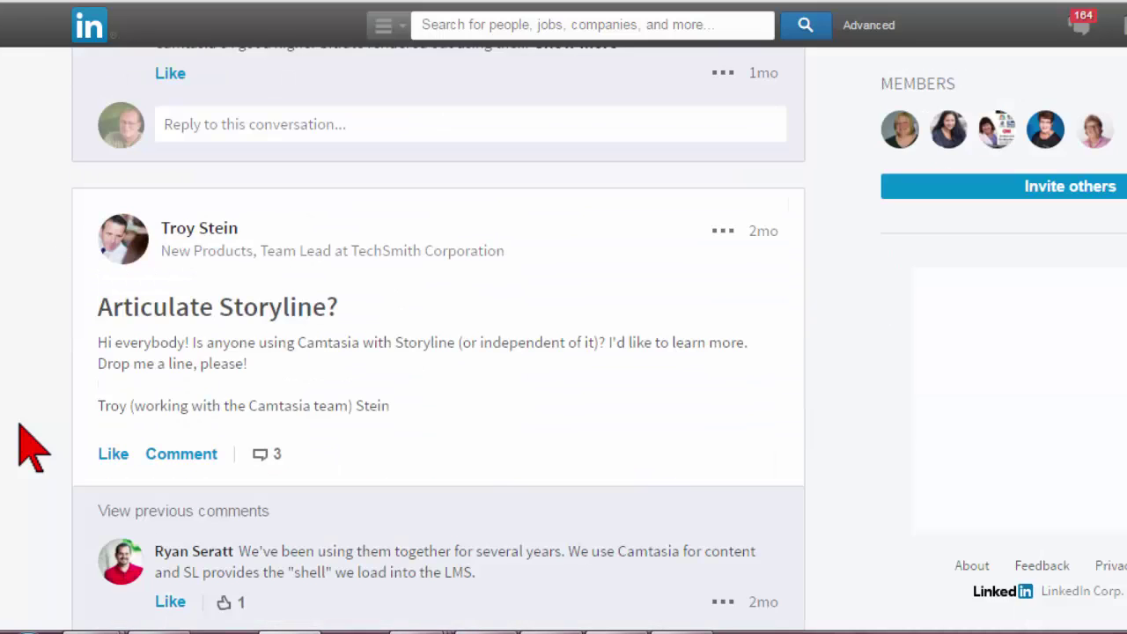
scroll(31, 449, "up", 8)
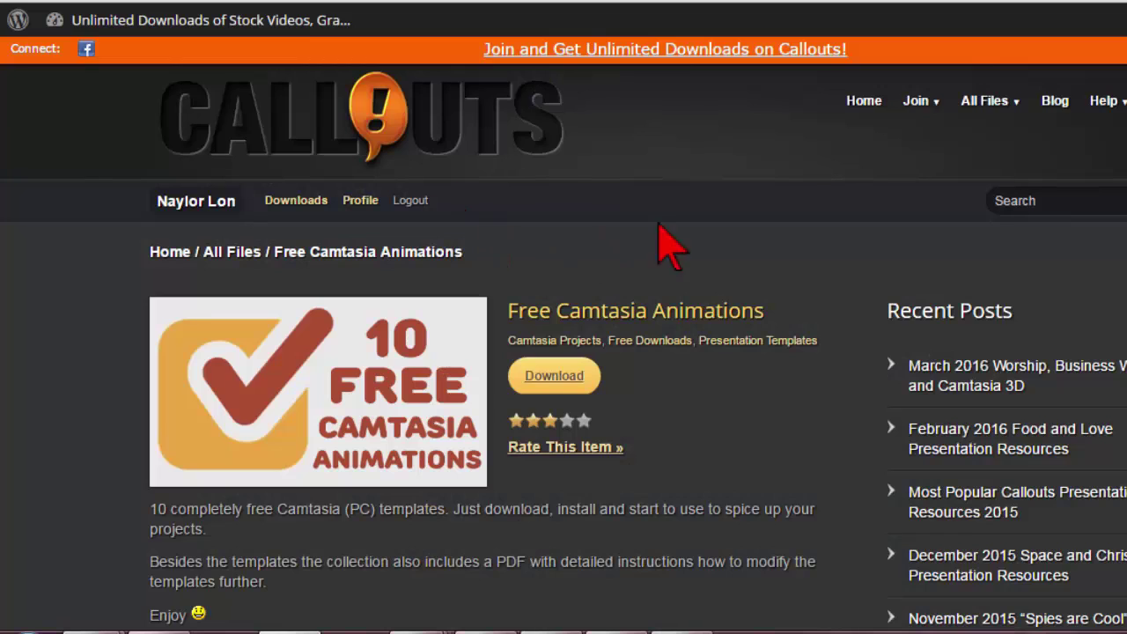
Go back to All Files and open the Camtasia 3D Text Animations Vol. 14 page
scroll(704, 352, "down", 4)
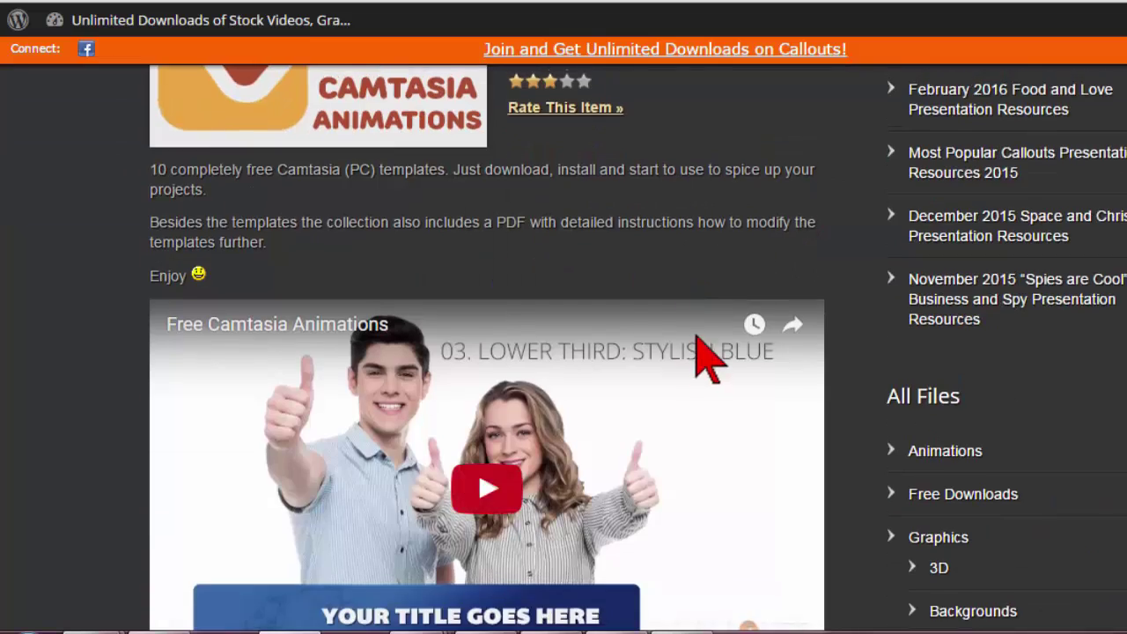
key("alt+Left")
scroll(75, 359, "down", 3)
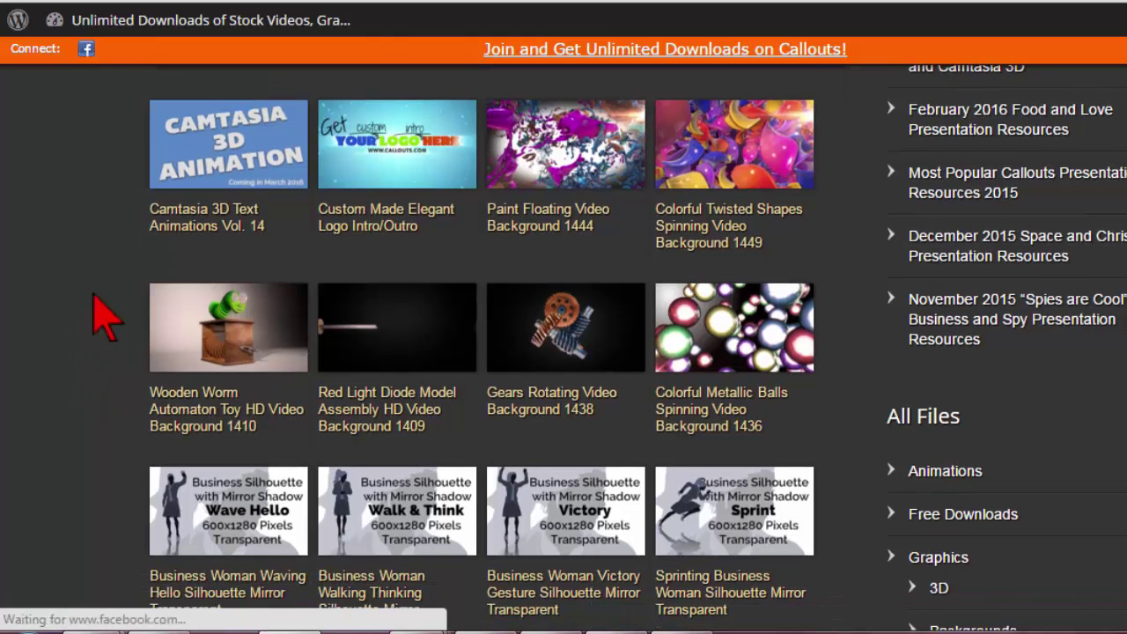
left_click(261, 143)
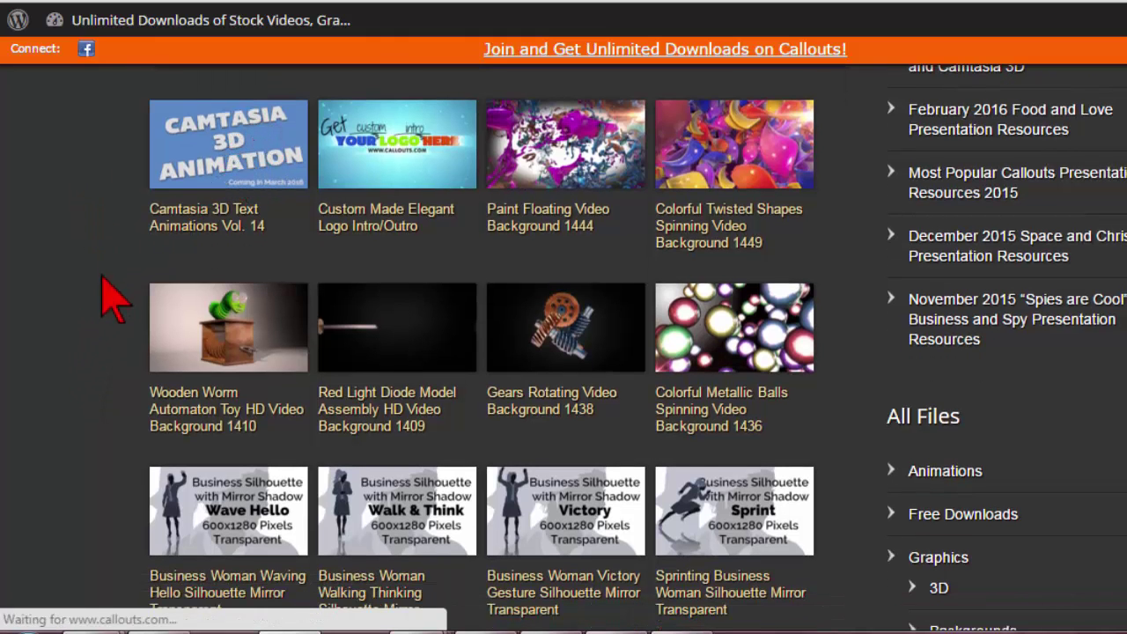
Play the template preview video and pause it at 0:19 on FAT VERSION
scroll(66, 352, "down", 3)
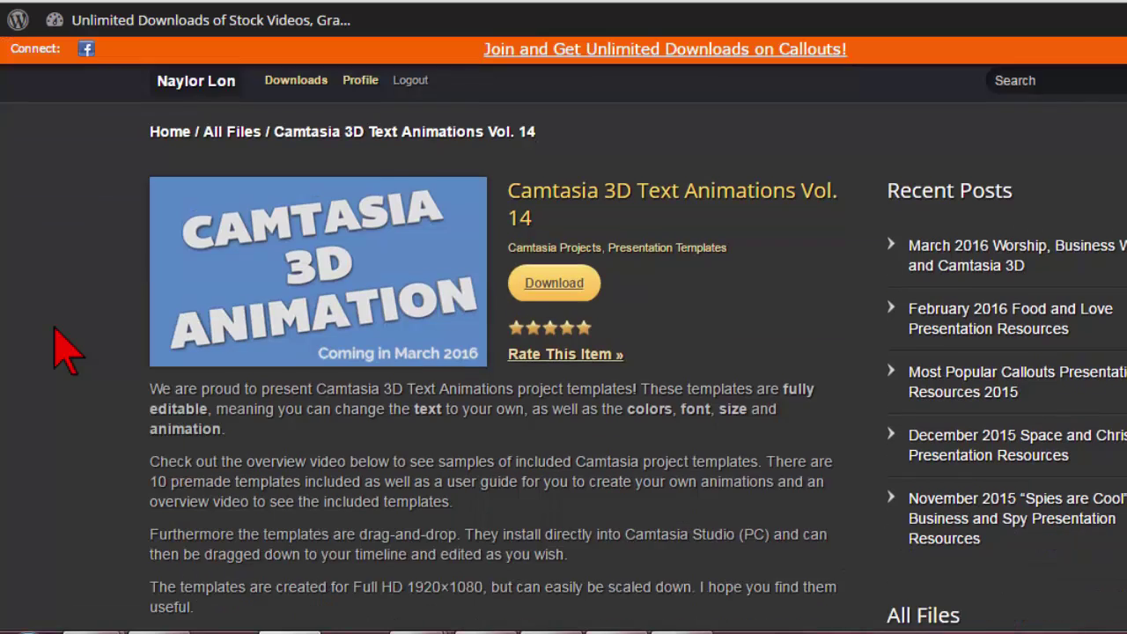
scroll(63, 348, "down", 4)
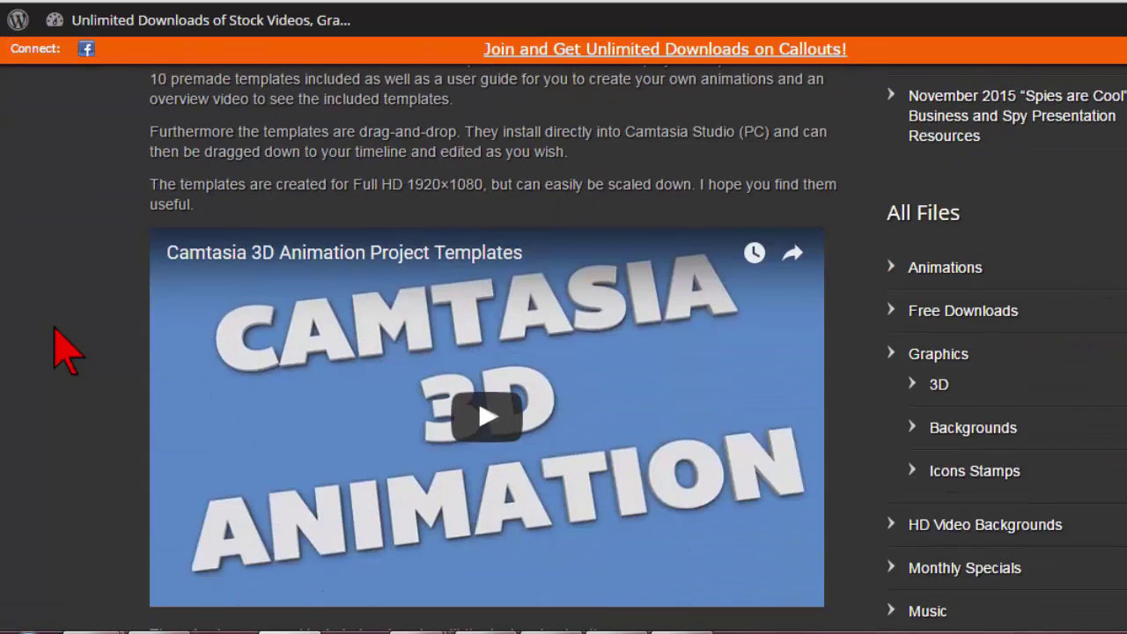
left_click(483, 333)
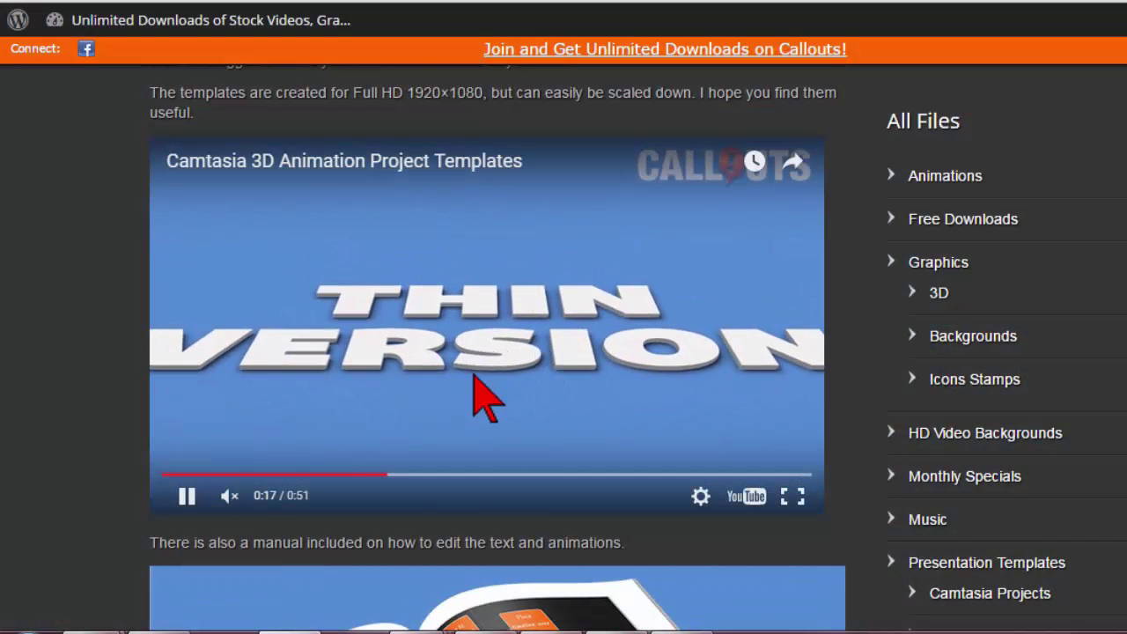
left_click(187, 496)
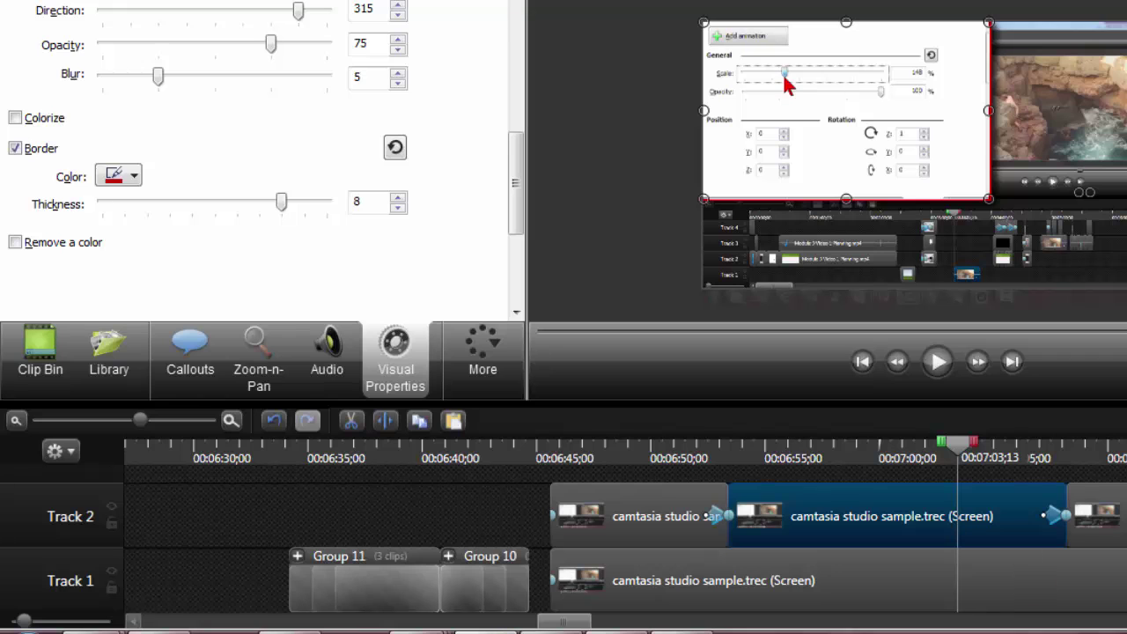
Scroll the timeline right, enlarge it to reveal empty Tracks 3 and 4, and deselect the clip
left_click_drag(573, 623, 620, 625)
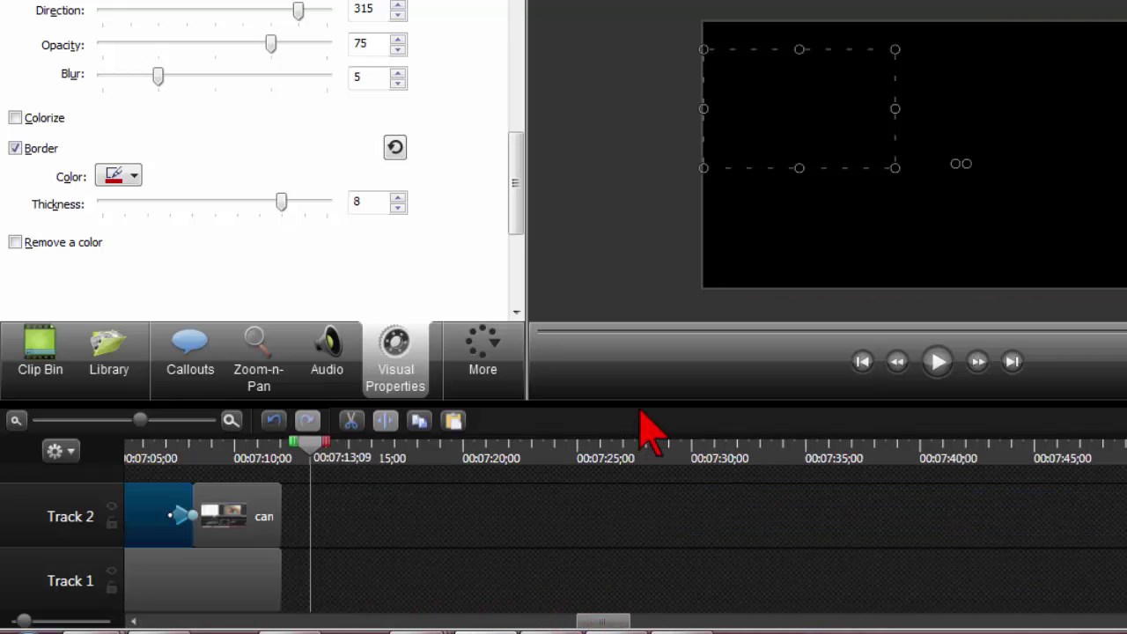
left_click_drag(645, 400, 647, 272)
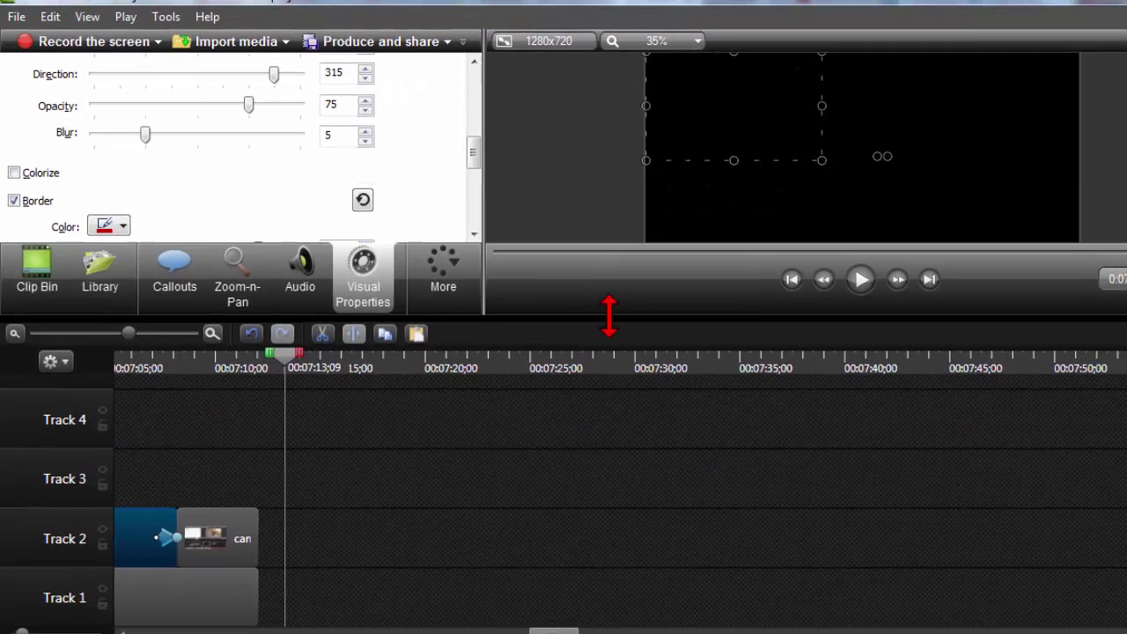
left_click(302, 540)
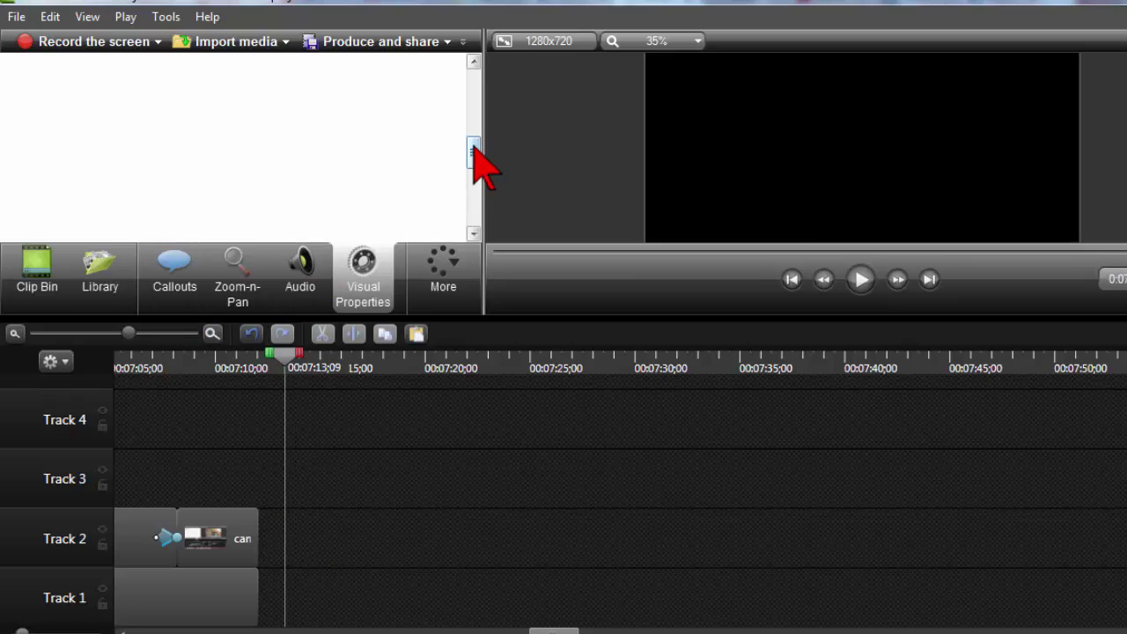
Add a new plain text callout at the playhead from the Callouts panel
left_click(112, 289)
left_click(168, 285)
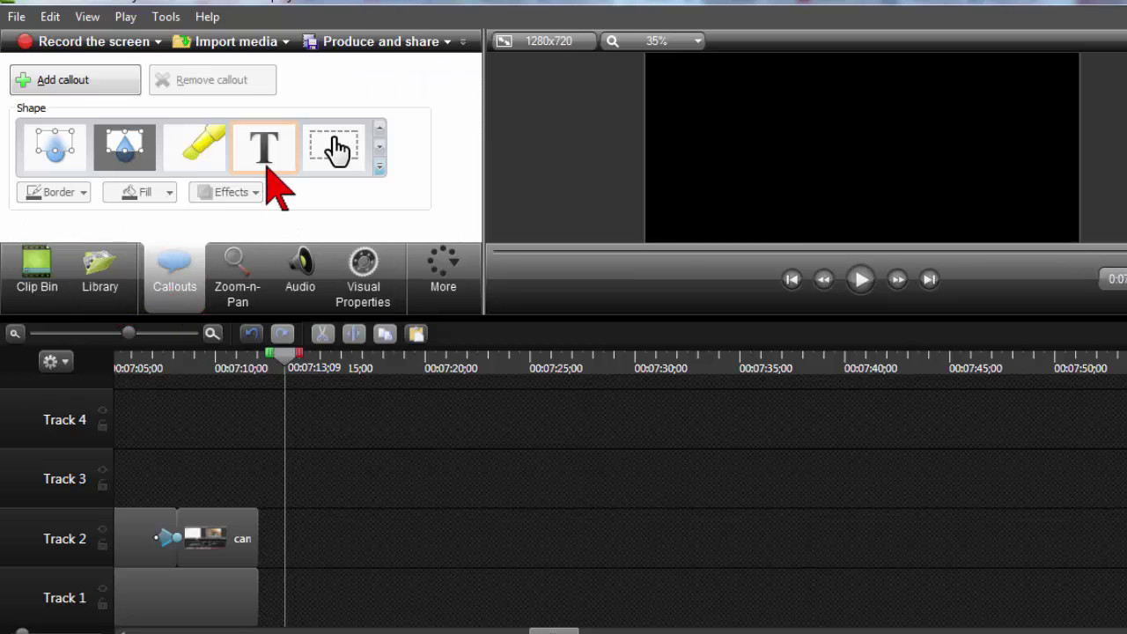
left_click(114, 85)
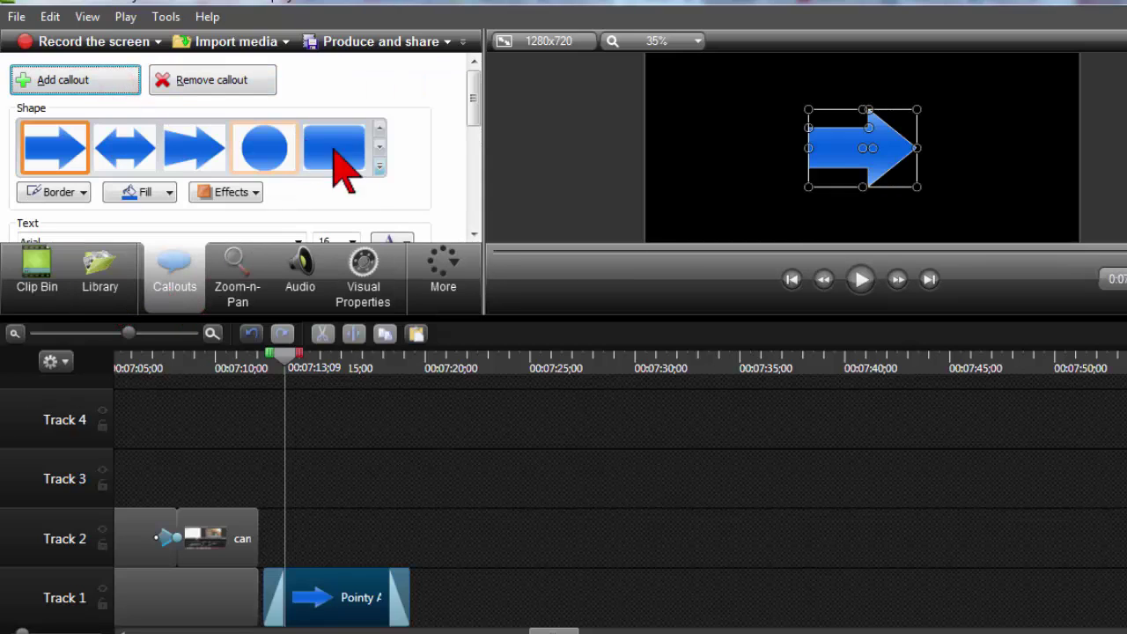
left_click(379, 166)
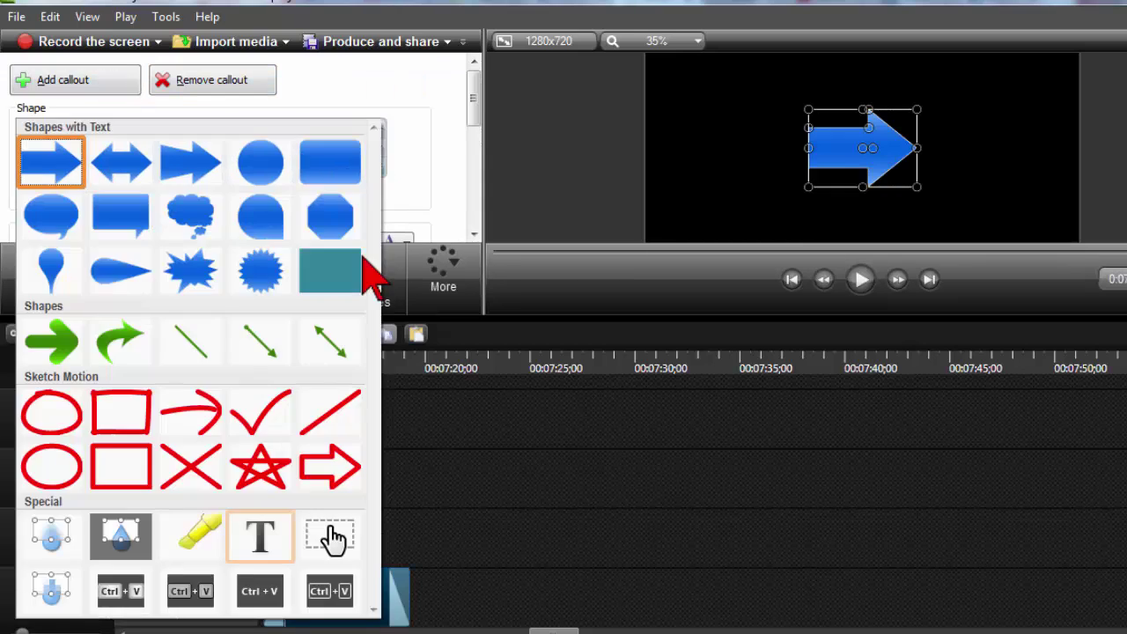
left_click(283, 539)
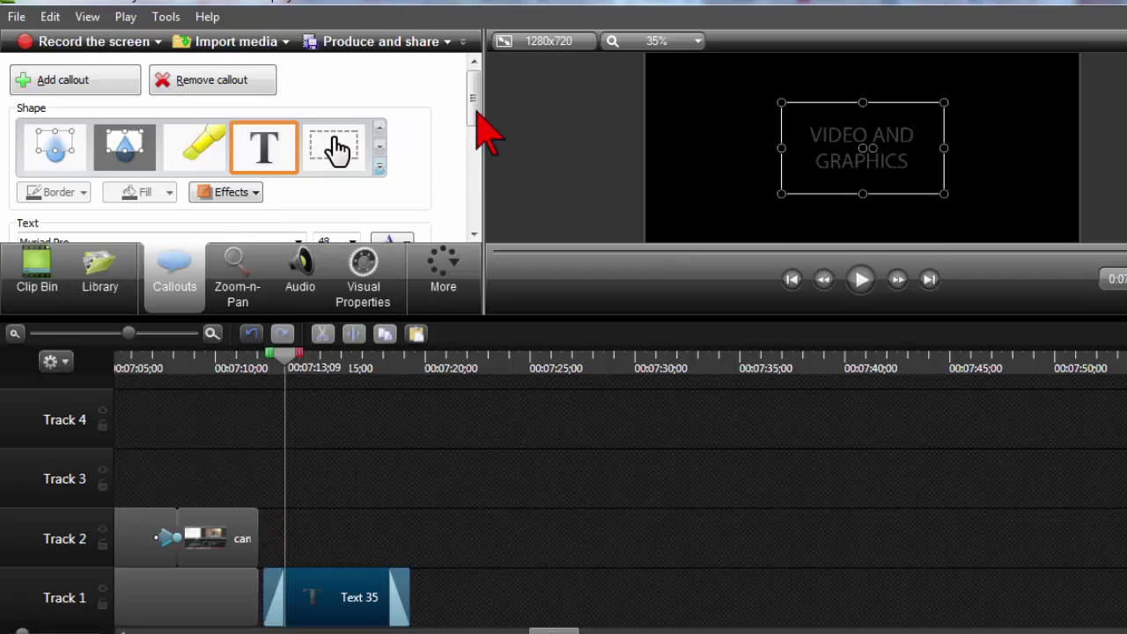
Set the callout's fade in and fade out both to 0.00 sec
left_click_drag(474, 122, 484, 215)
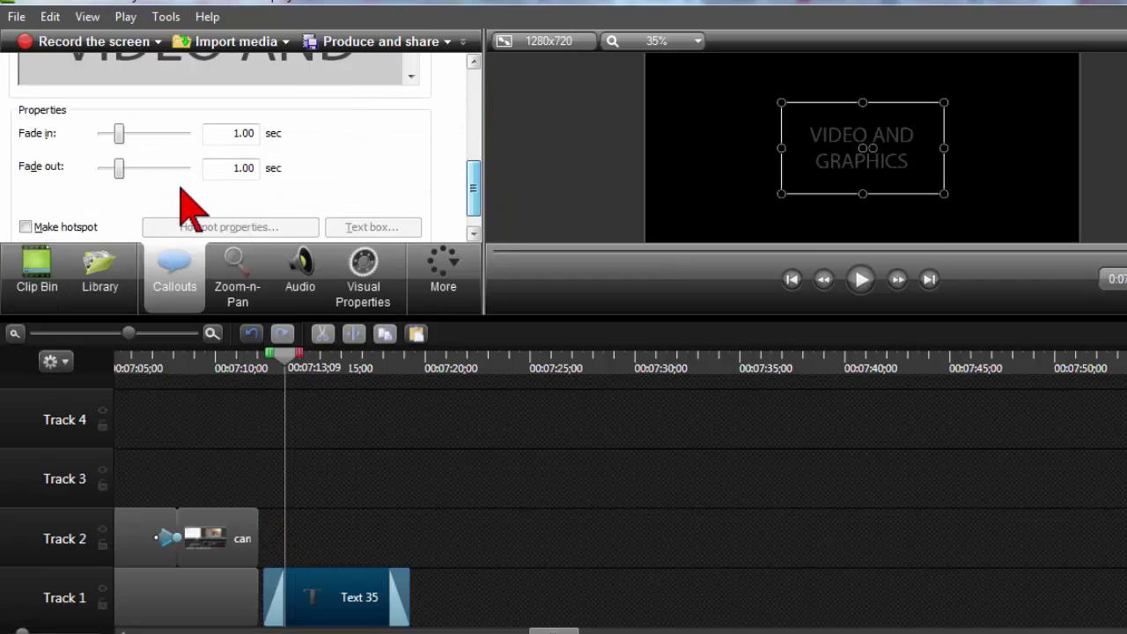
left_click_drag(118, 168, 81, 134)
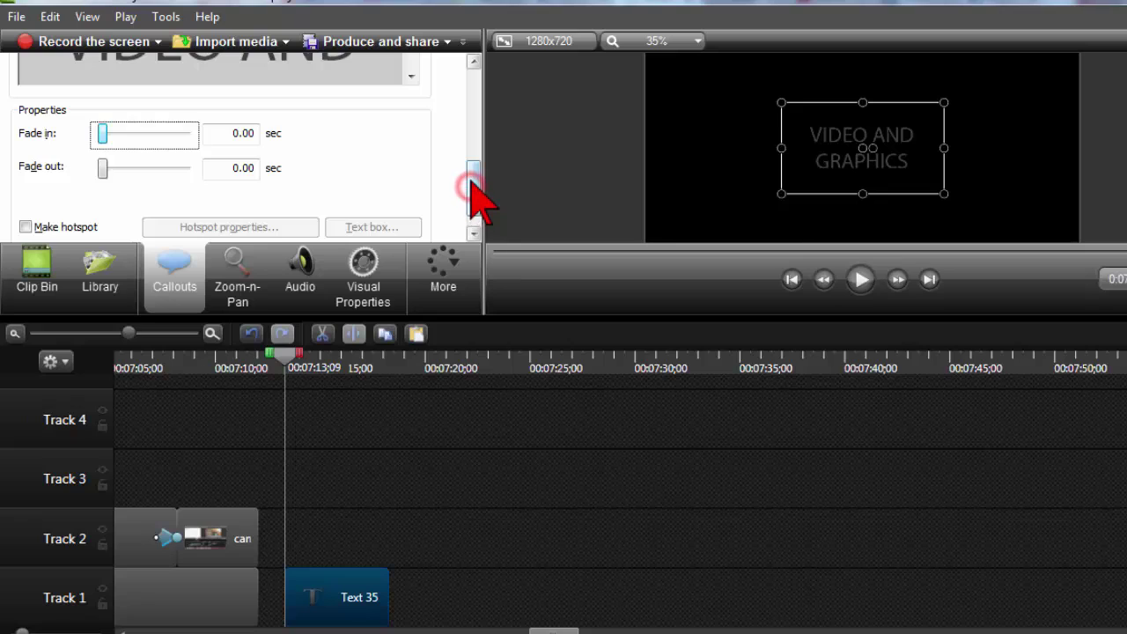
left_click_drag(472, 182, 477, 139)
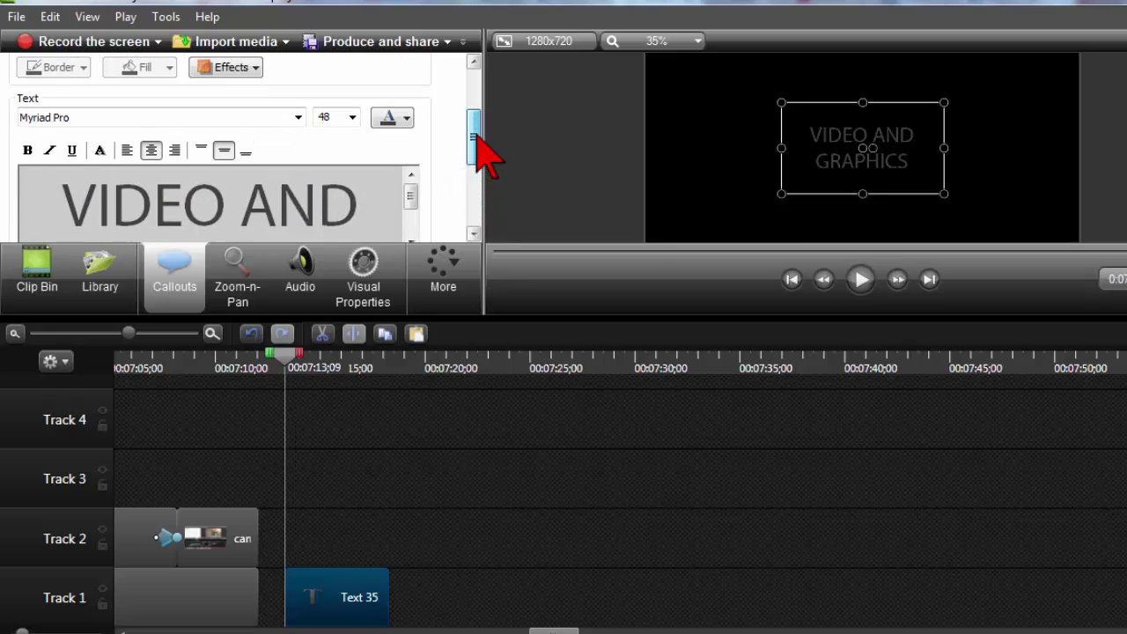
Make all the callout text white in the Impact font
left_click(408, 119)
key("ctrl+a")
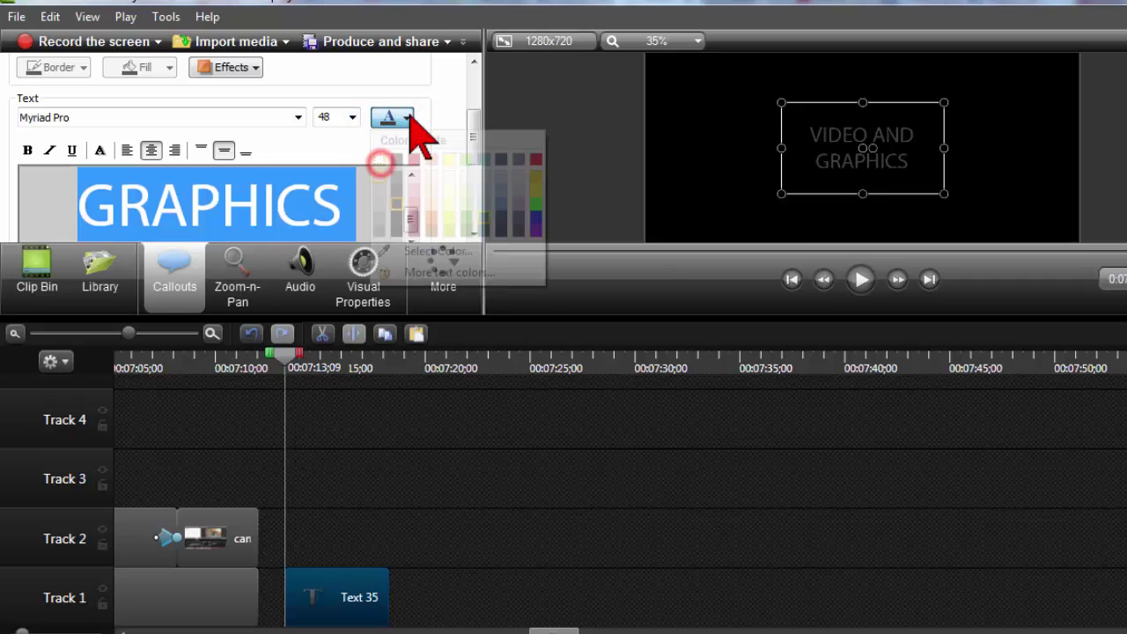
left_click(408, 123)
left_click(381, 161)
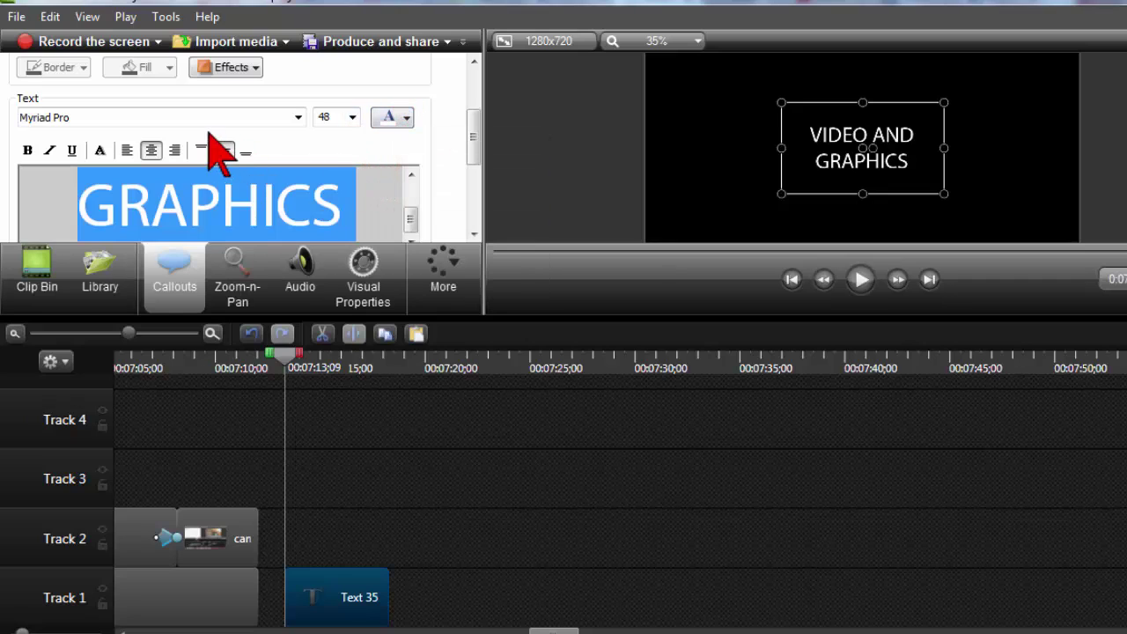
left_click(280, 119)
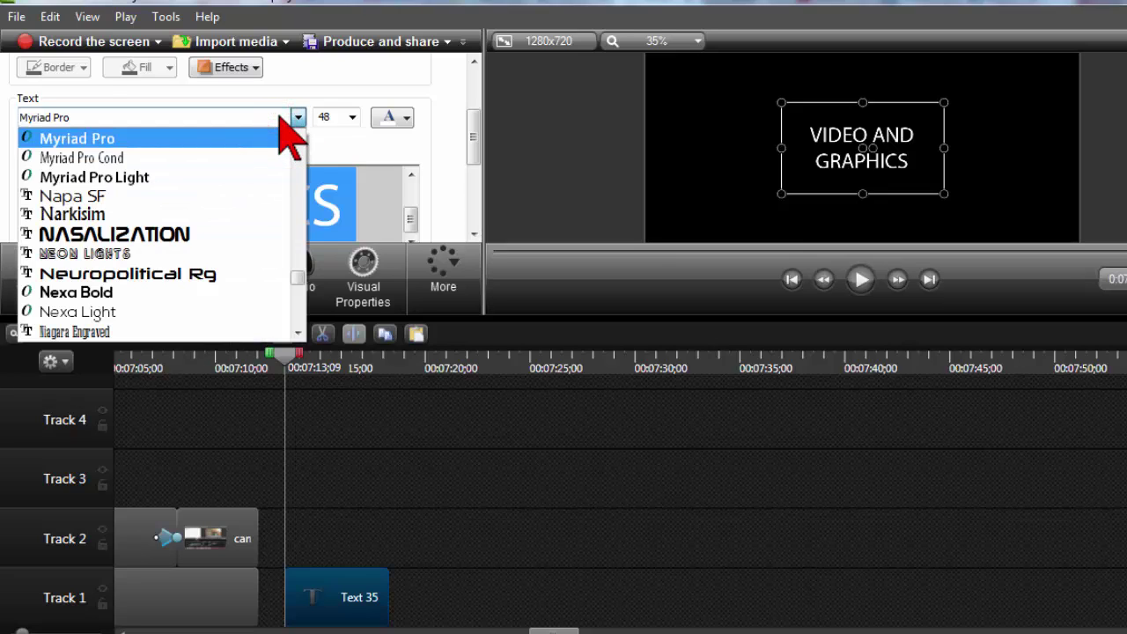
type("Impact")
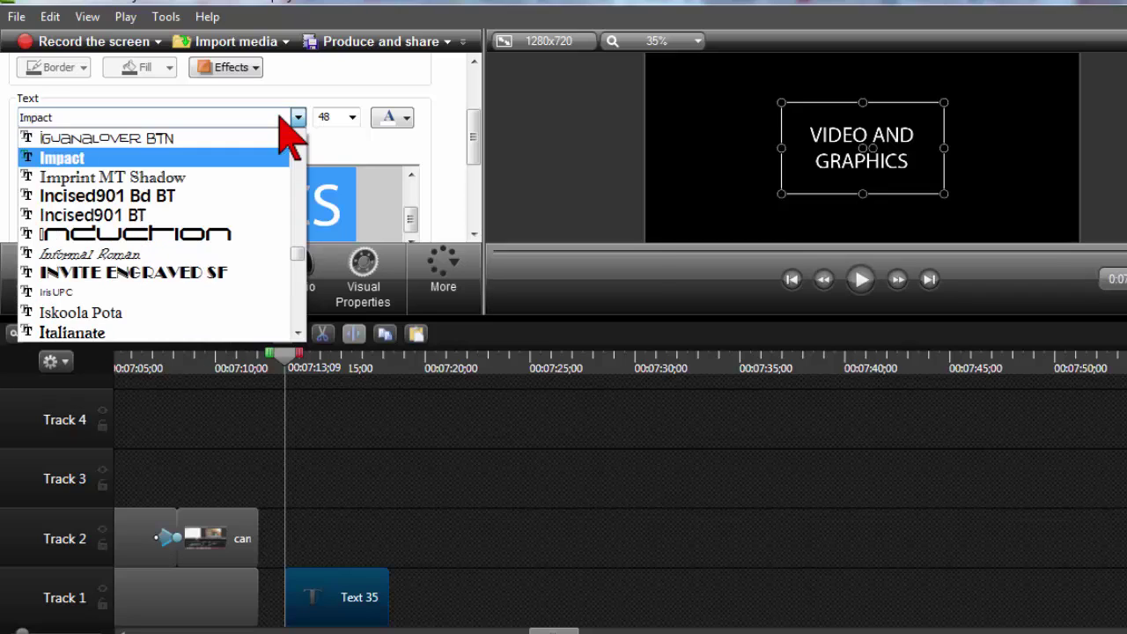
key("Return")
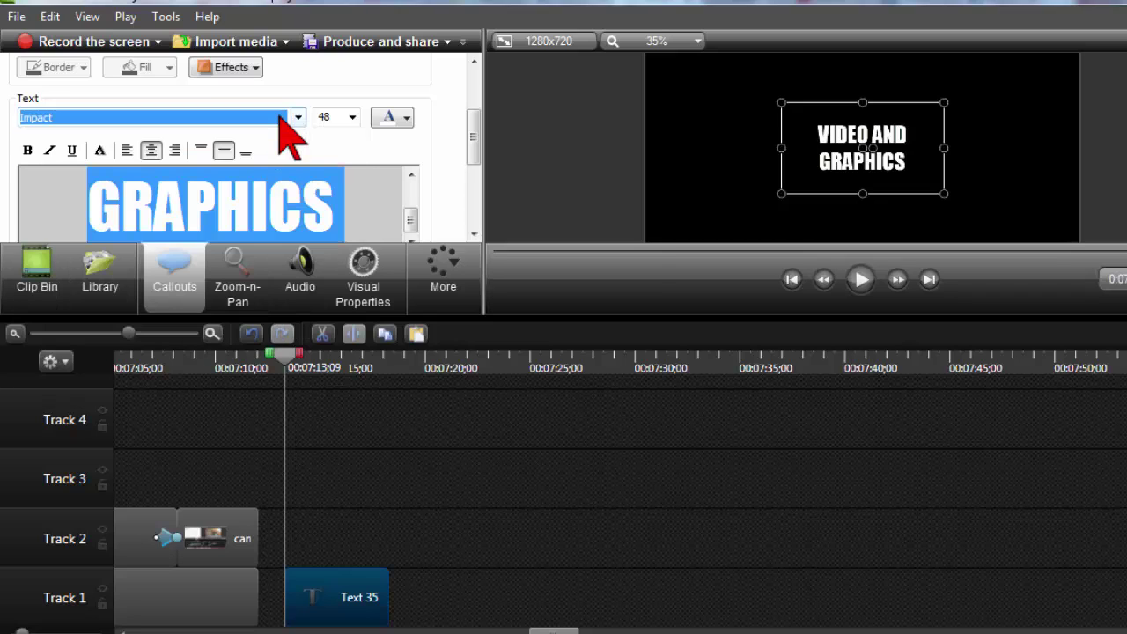
Set the font size to 120 and replace the callout text with TEST
left_click(352, 120)
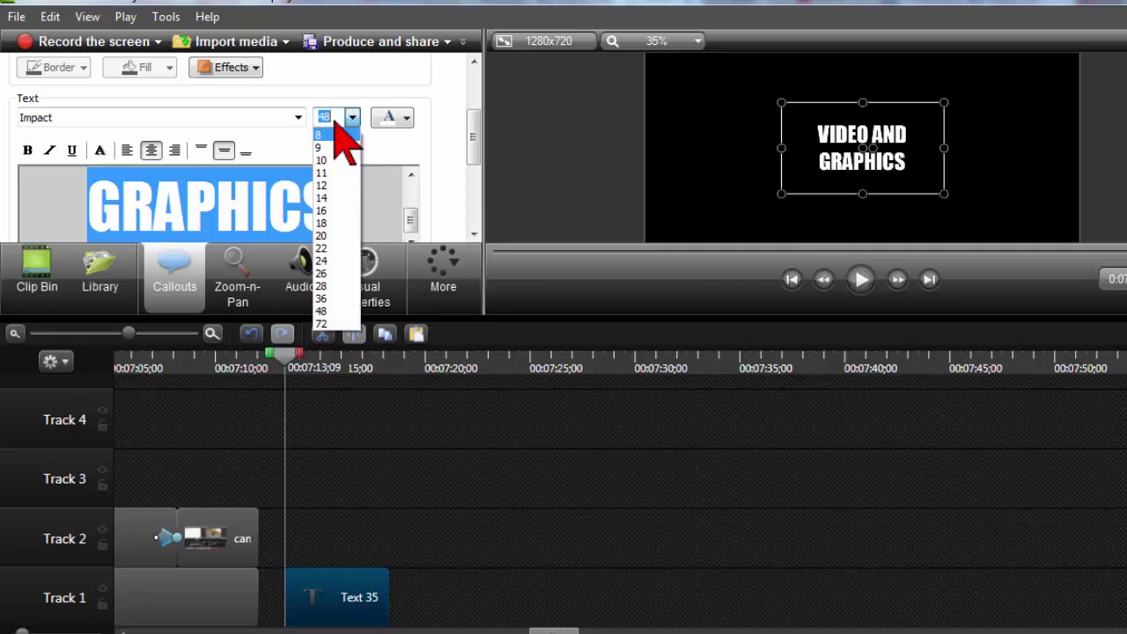
left_click(325, 118)
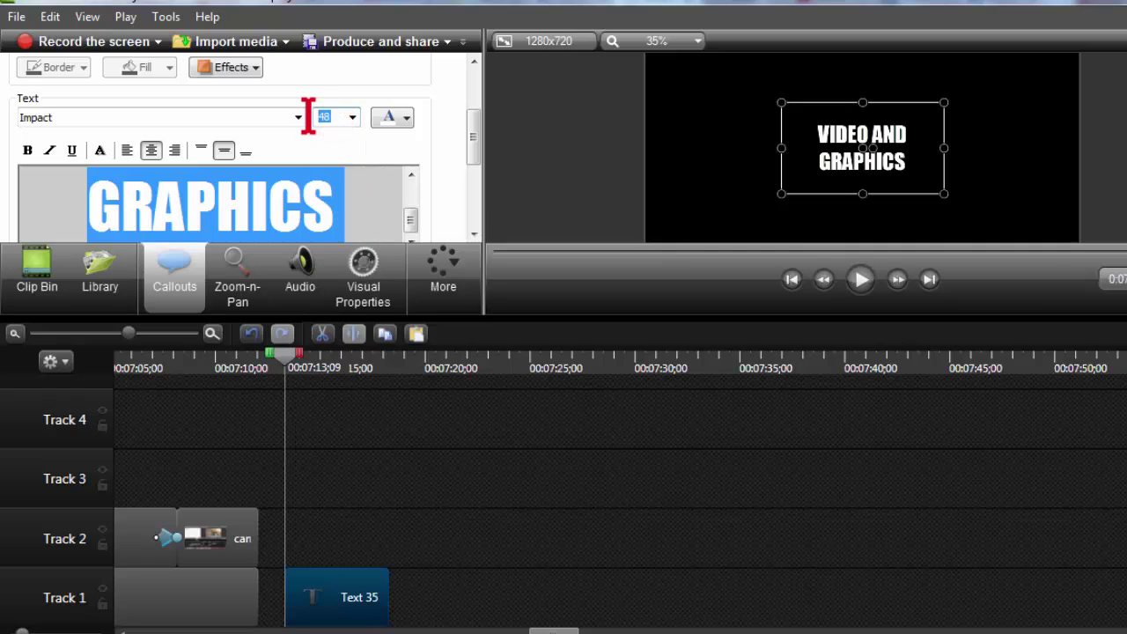
type("120")
key("Return")
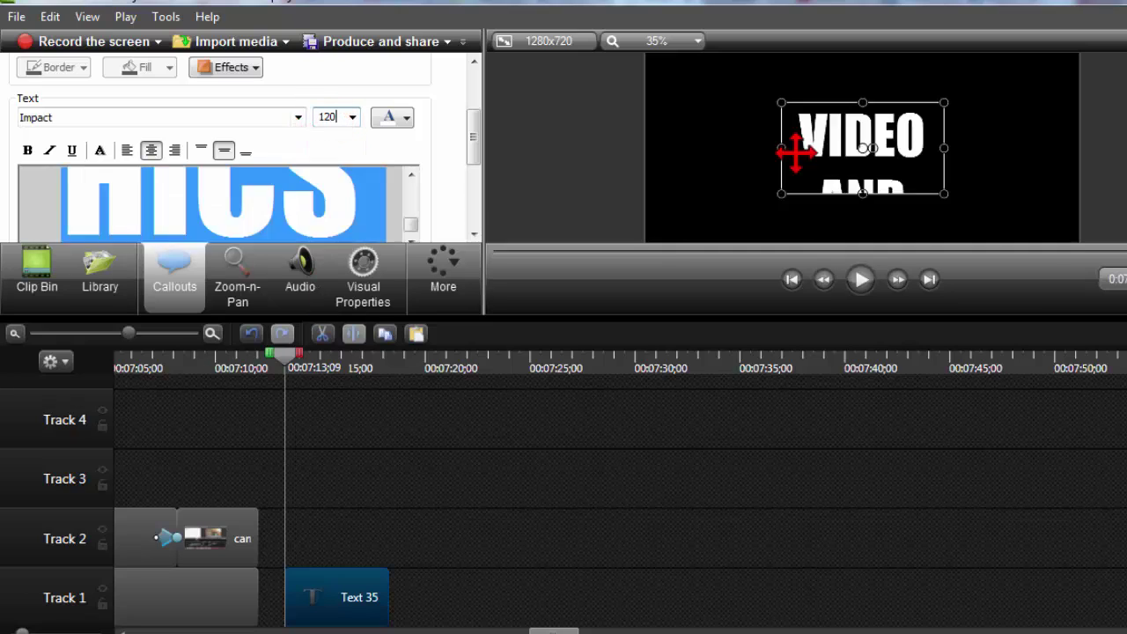
left_click(257, 189)
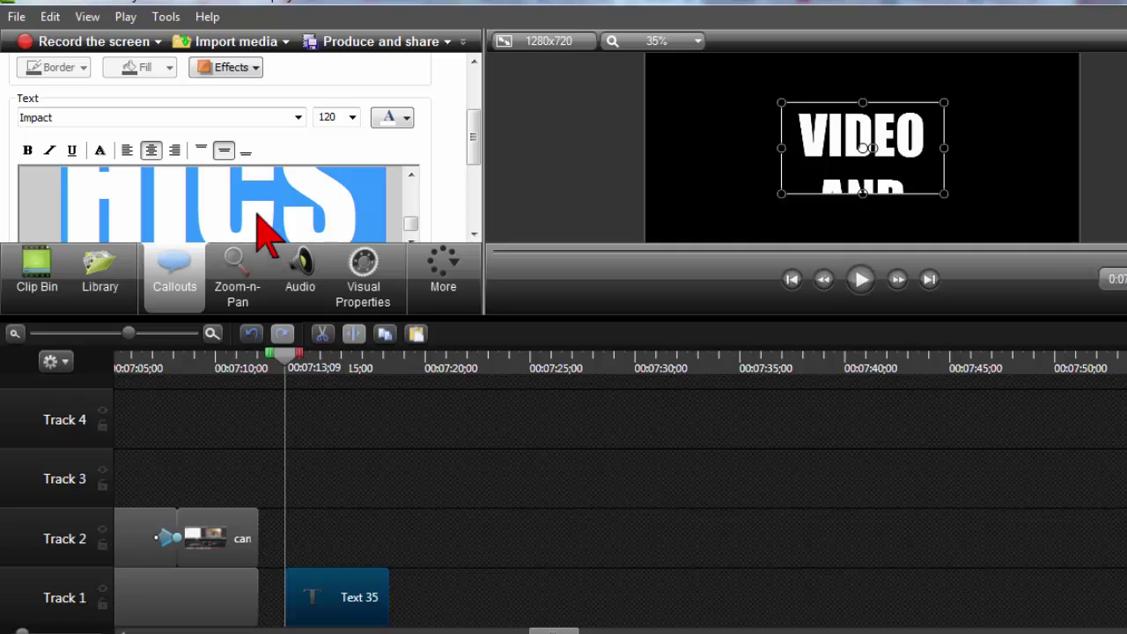
type("TEST")
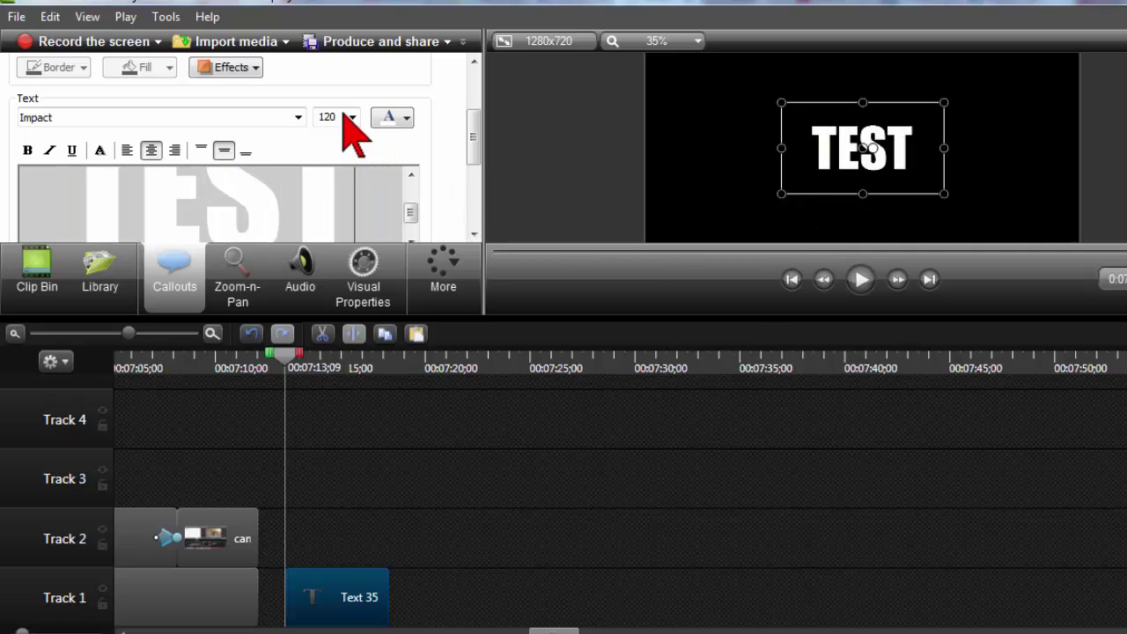
Raise the font size to 160 and reselect the Text 35 clip
left_click_drag(338, 114, 315, 116)
type("160")
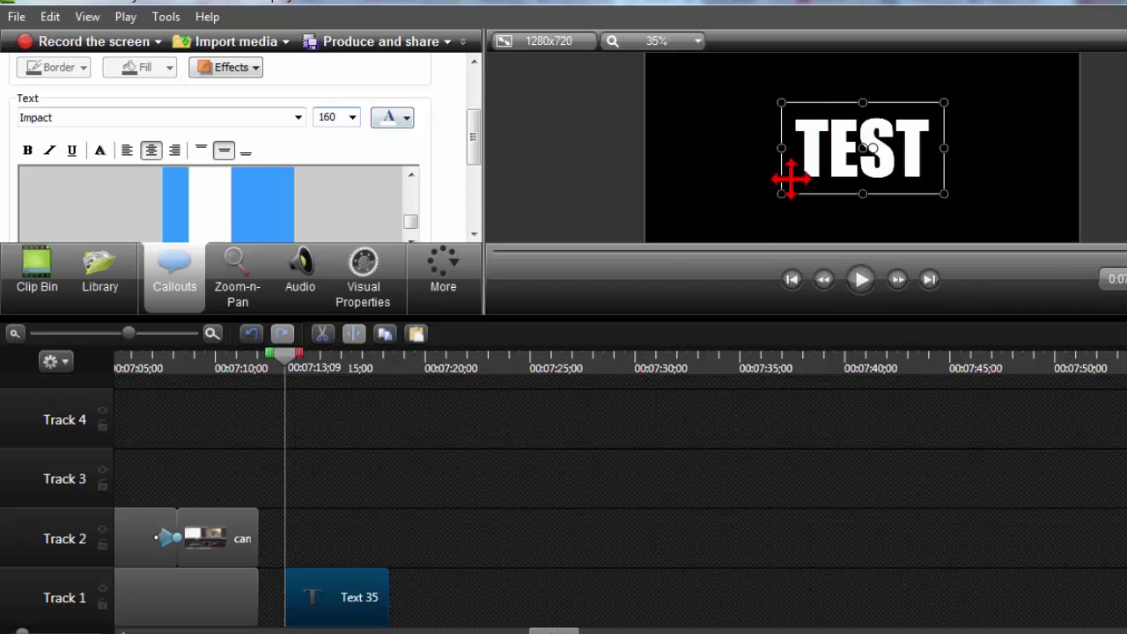
left_click(365, 529)
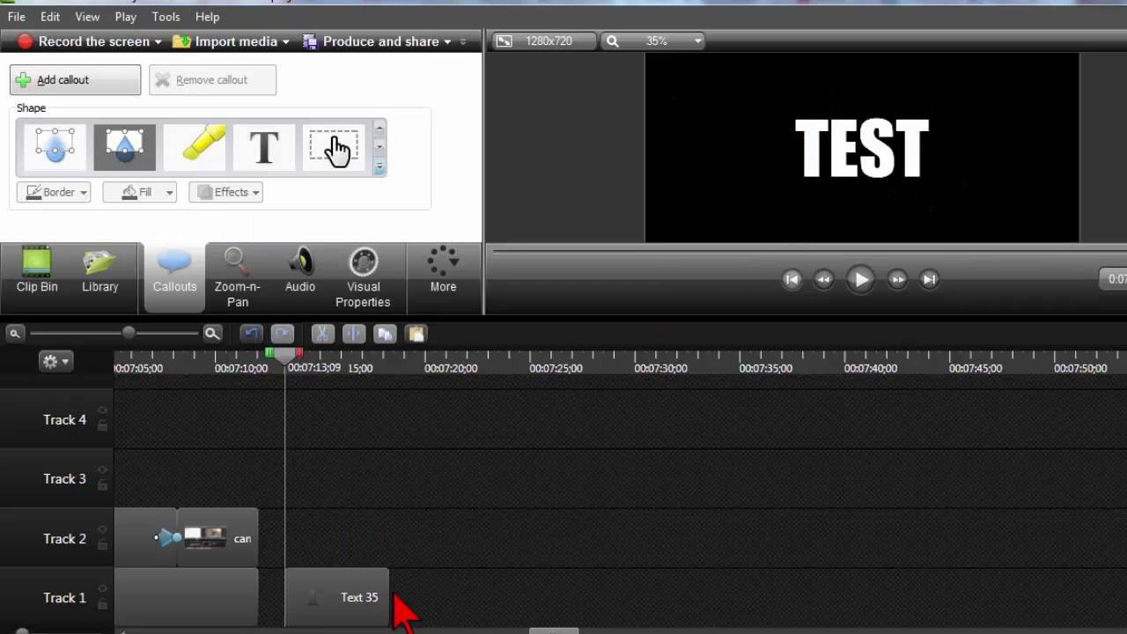
left_click(365, 616)
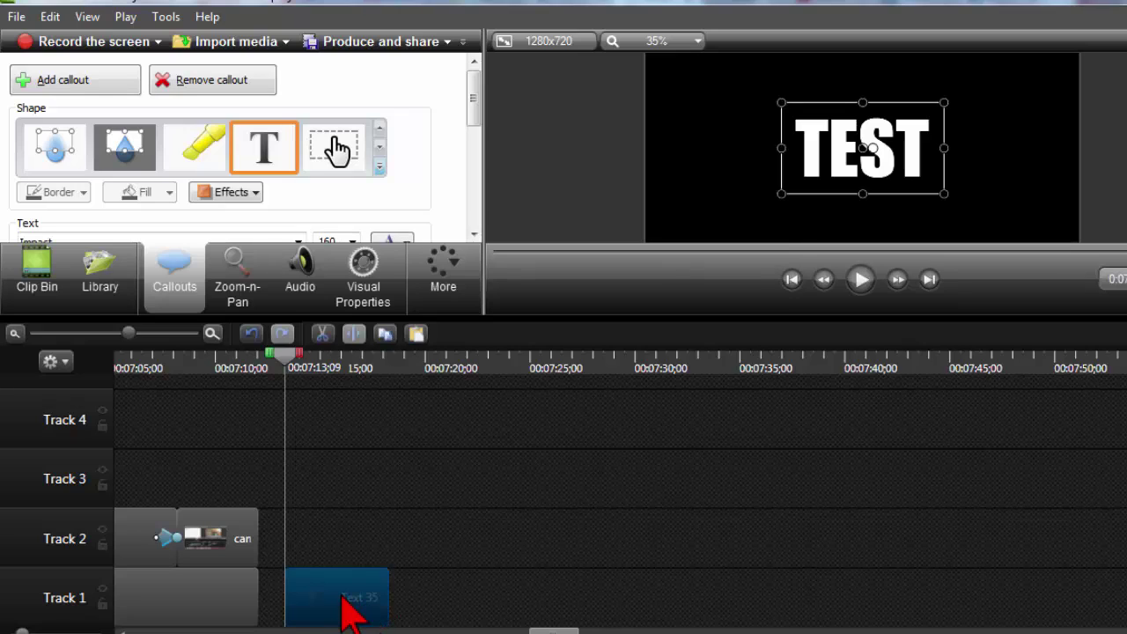
Copy the Text 35 callout and paste copies onto new tracks above it
right_click(343, 595)
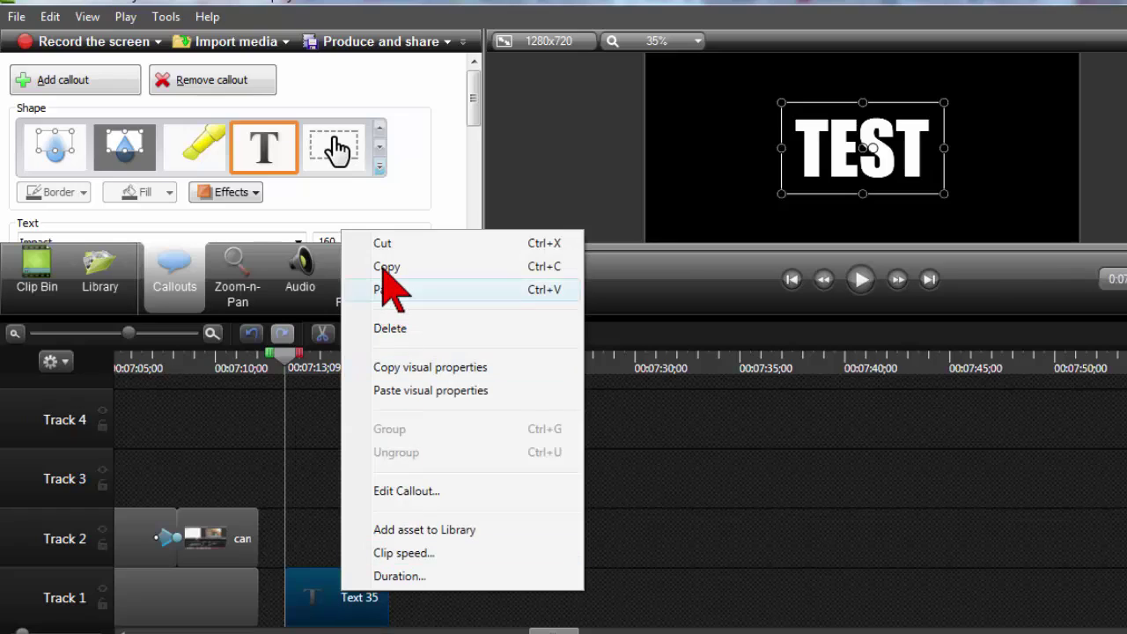
left_click(385, 266)
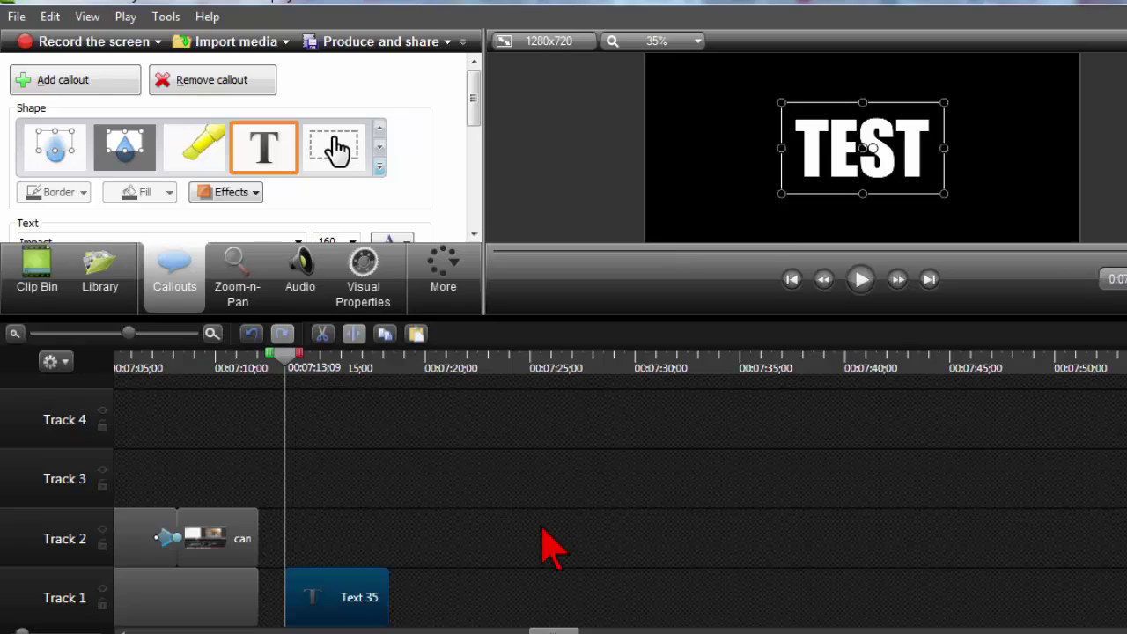
key("ctrl+v")
key("ctrl+v")
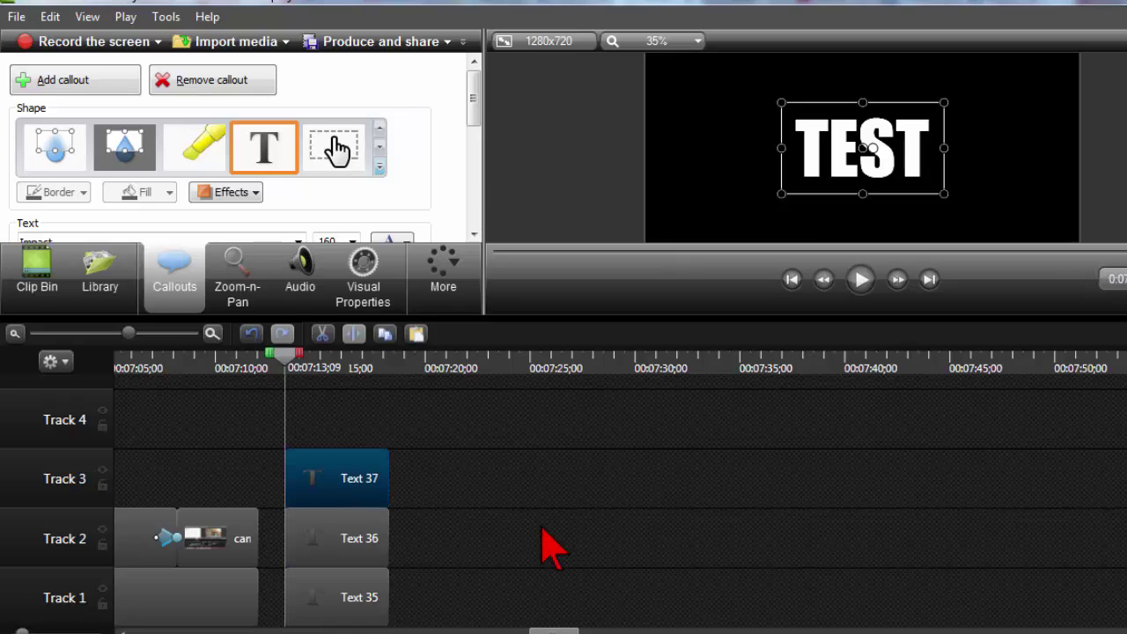
key("ctrl+v")
key("ctrl+v")
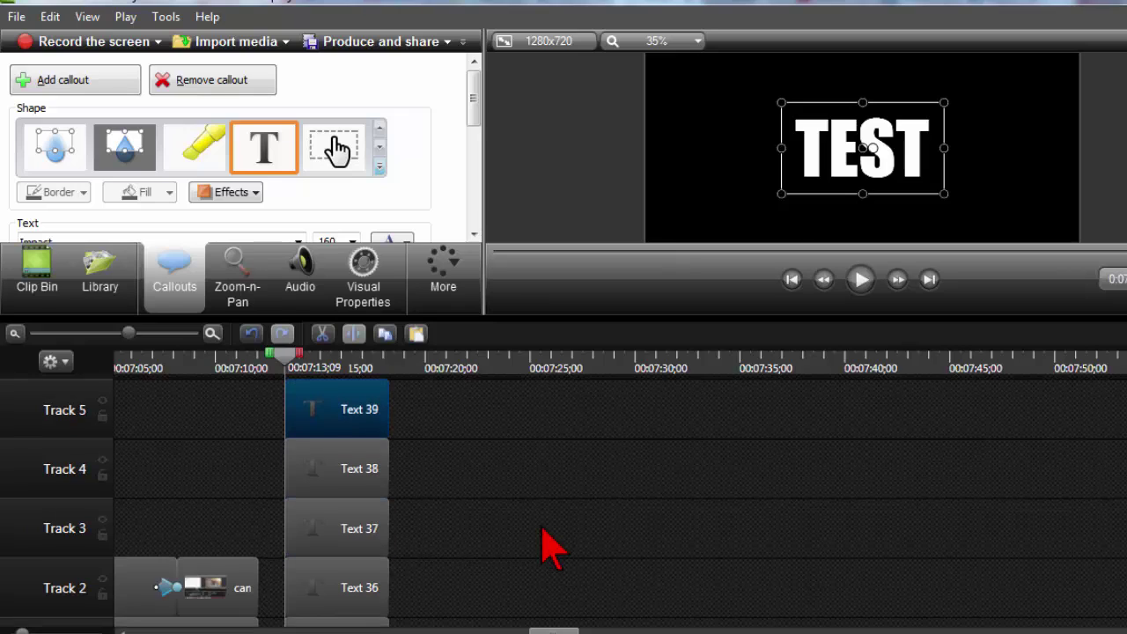
left_click(546, 548)
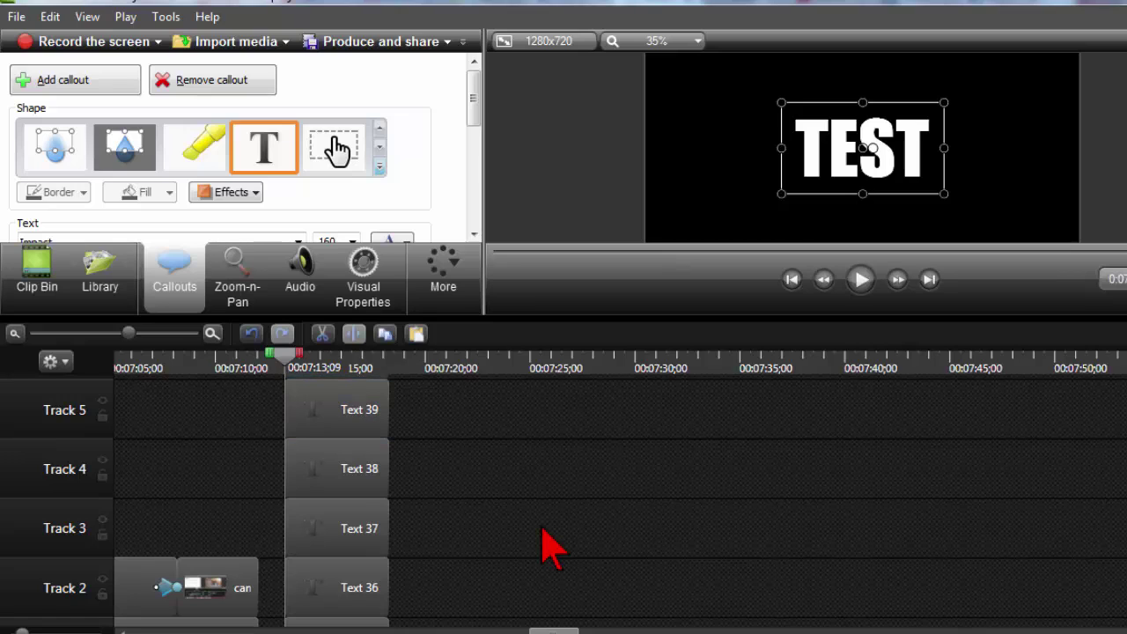
Scroll the tracks and select the copies Text 38 through Text 42 on Track 8
scroll(564, 511, "down", 1)
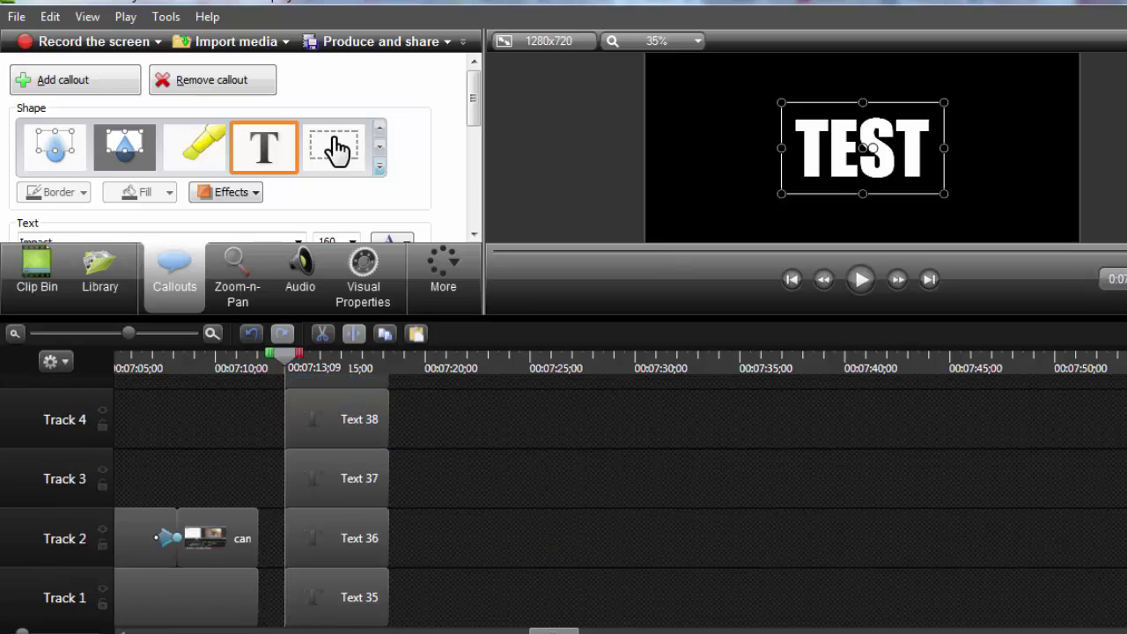
scroll(563, 511, "up", 1)
scroll(563, 511, "down", 1)
left_click(360, 419)
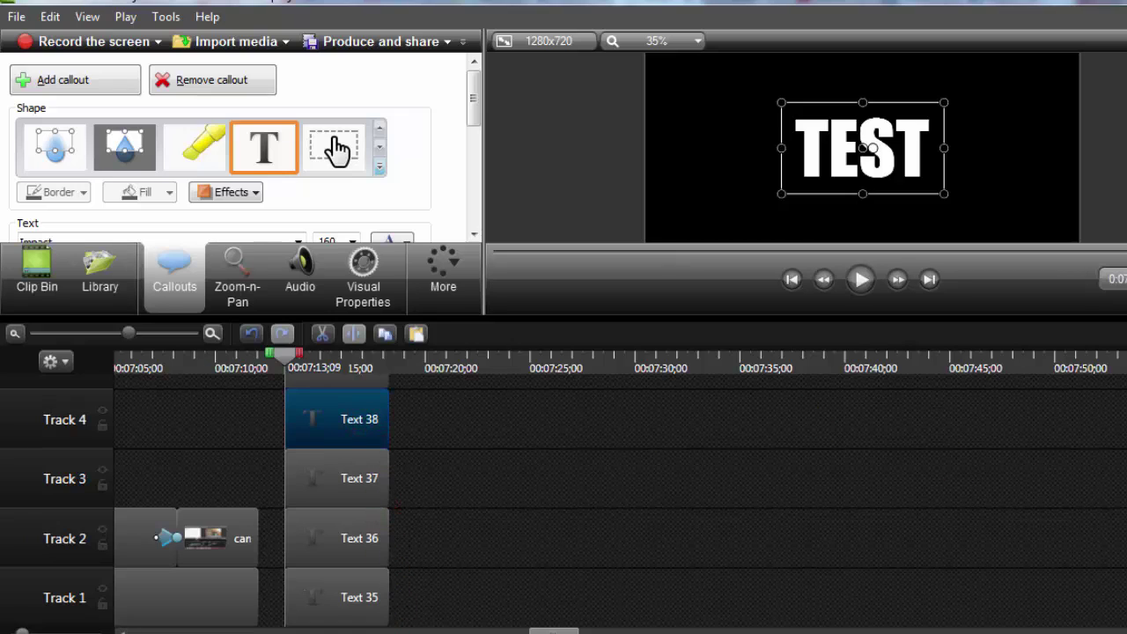
scroll(357, 423, "up", 2)
left_click(354, 414)
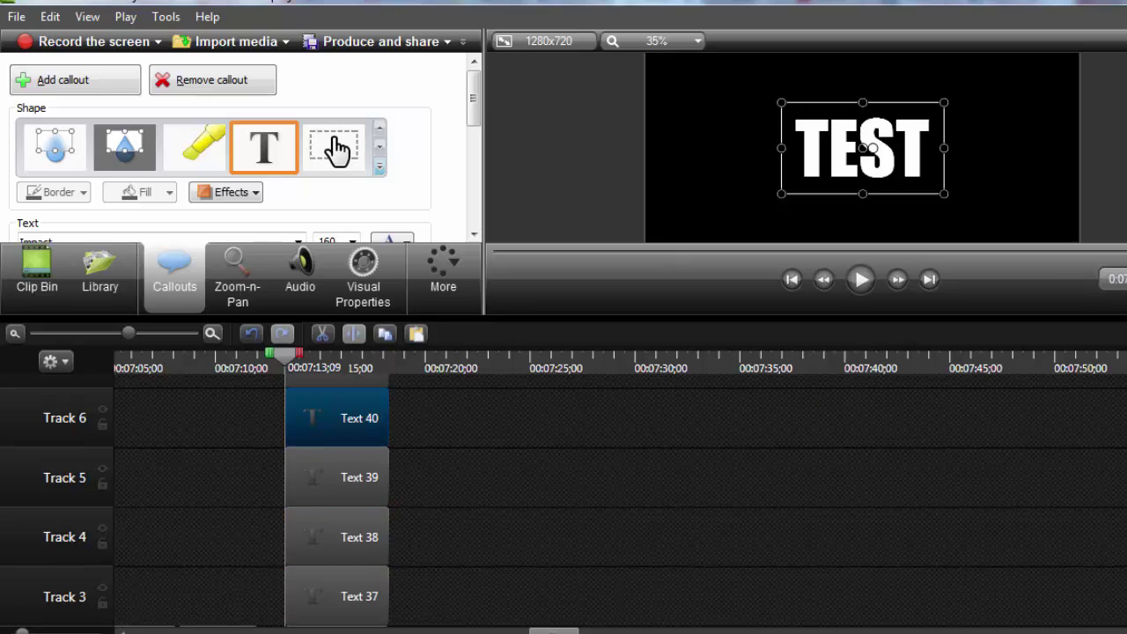
scroll(378, 446, "up", 1)
left_click(378, 446)
scroll(379, 445, "up", 1)
left_click(379, 446)
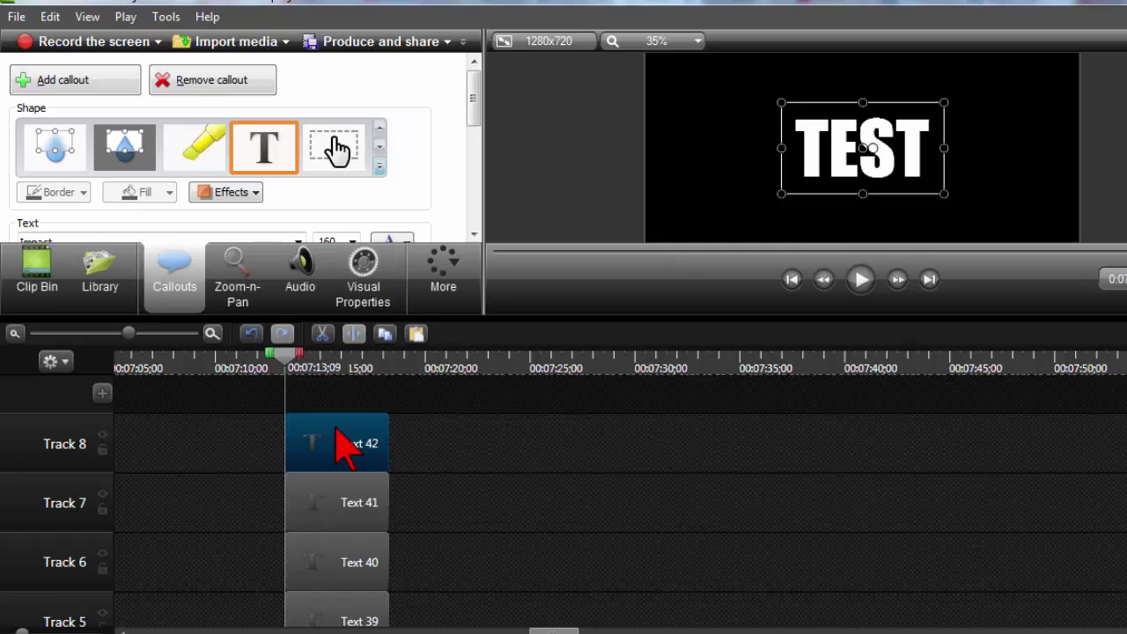
Show Visual Properties, select Text 41, and set its Position Z to -3
left_click(380, 284)
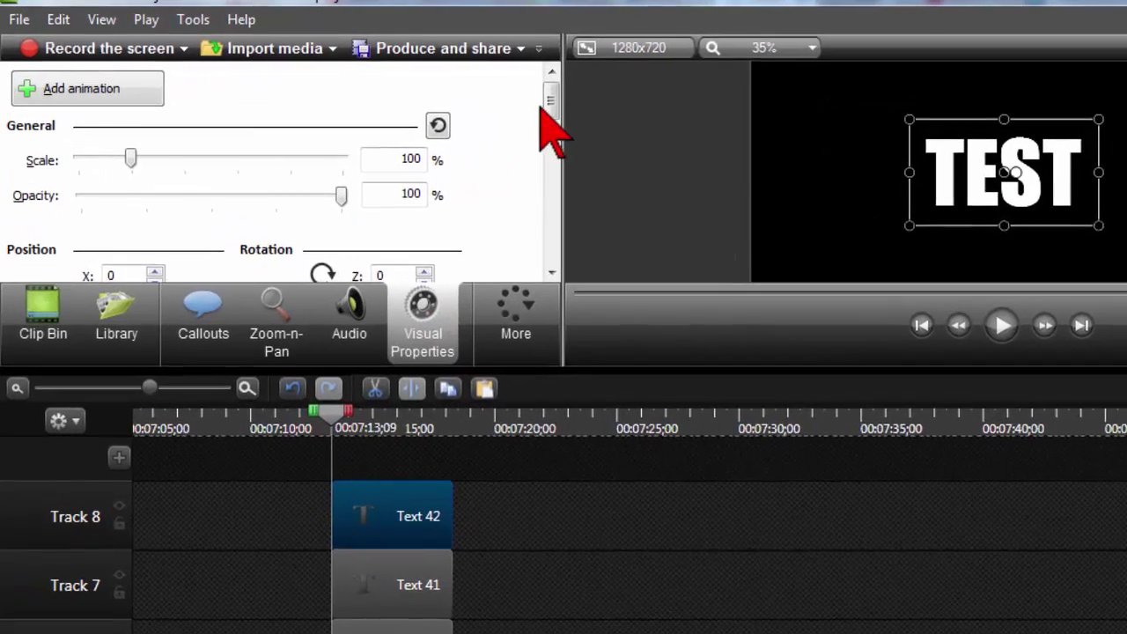
scroll(555, 120, "down", 3)
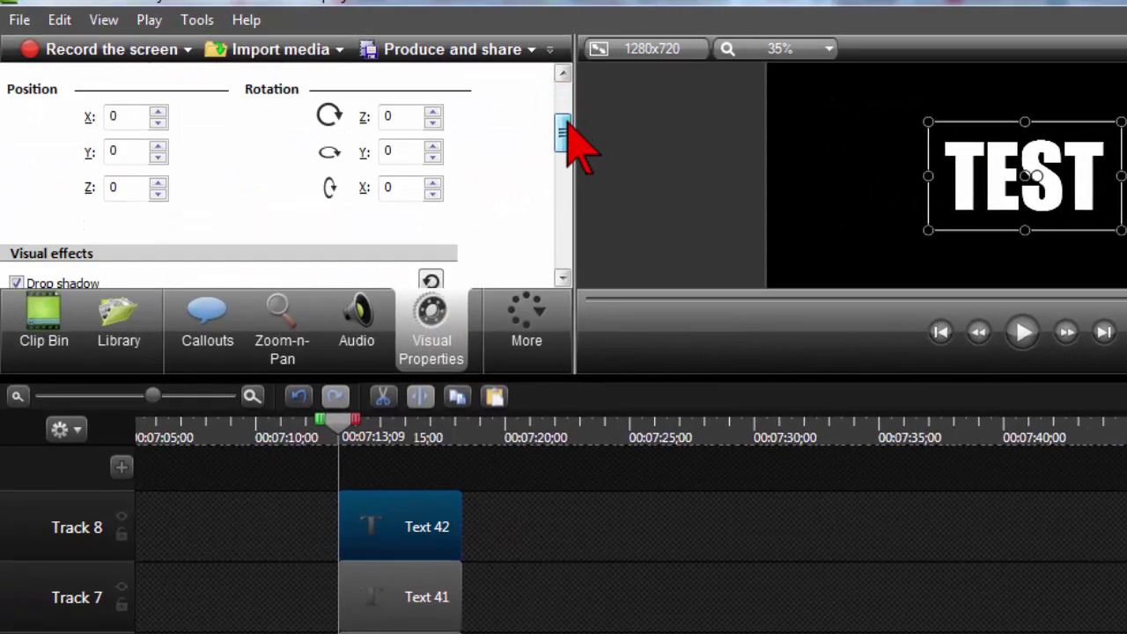
scroll(566, 123, "up", 2)
scroll(565, 137, "down", 2)
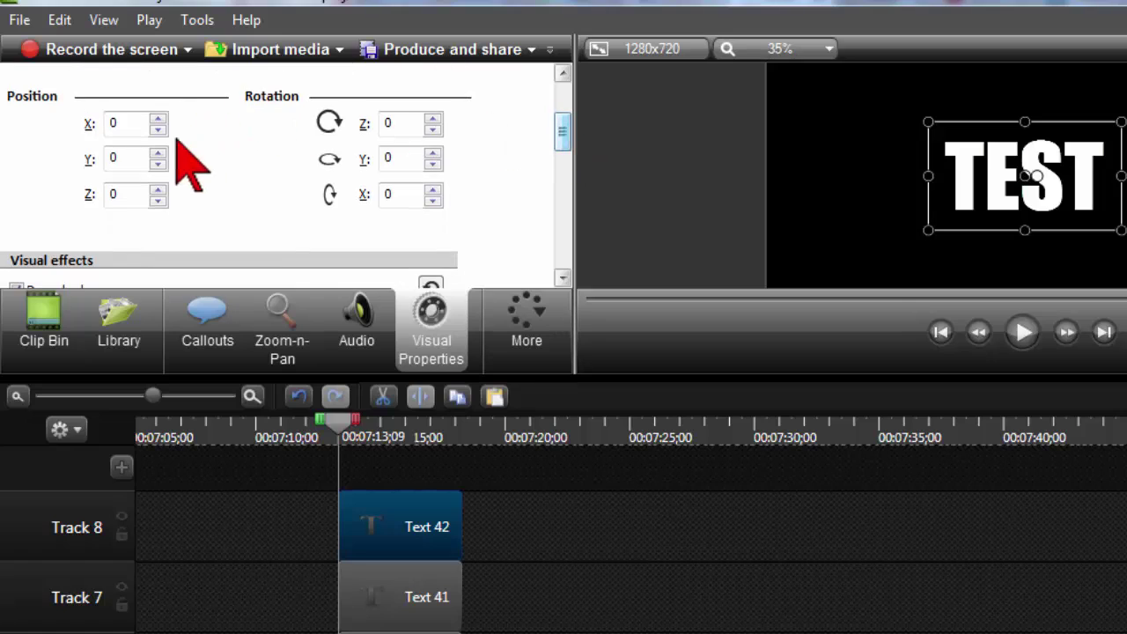
left_click(421, 599)
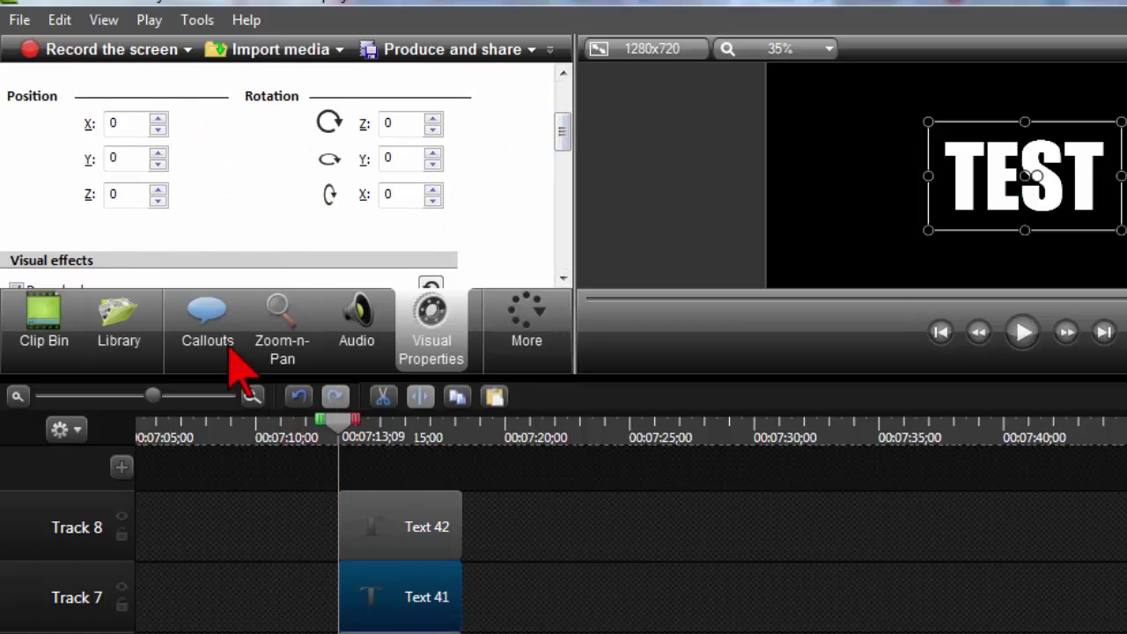
left_click(132, 194)
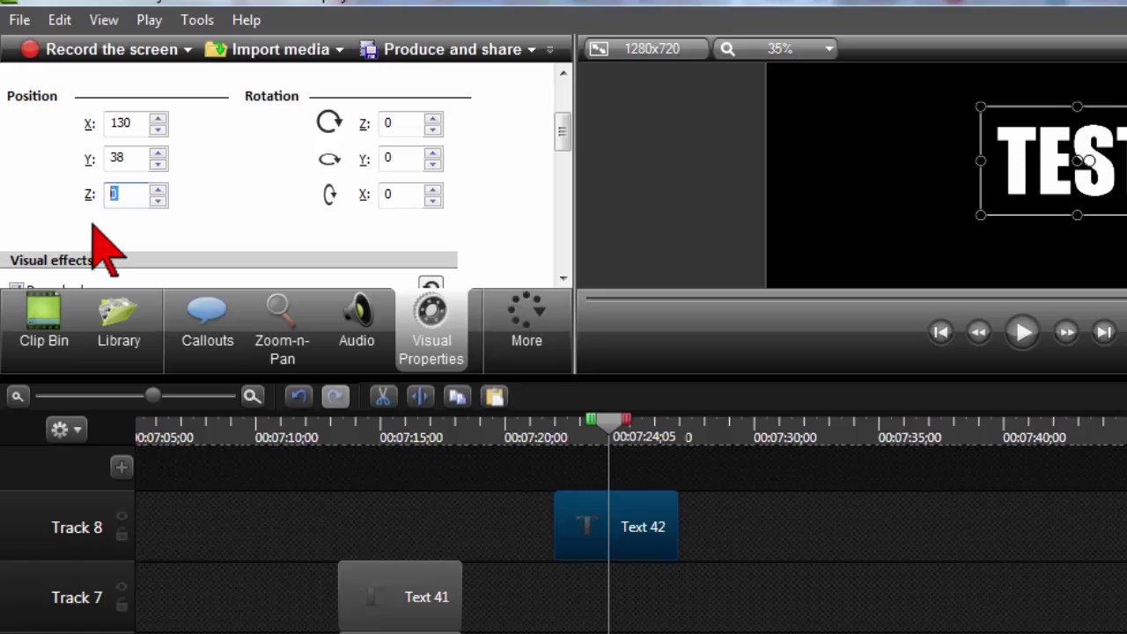
Move Text 42 back to start with Text 41 and return the playhead onto the callouts
left_click_drag(652, 527, 447, 534)
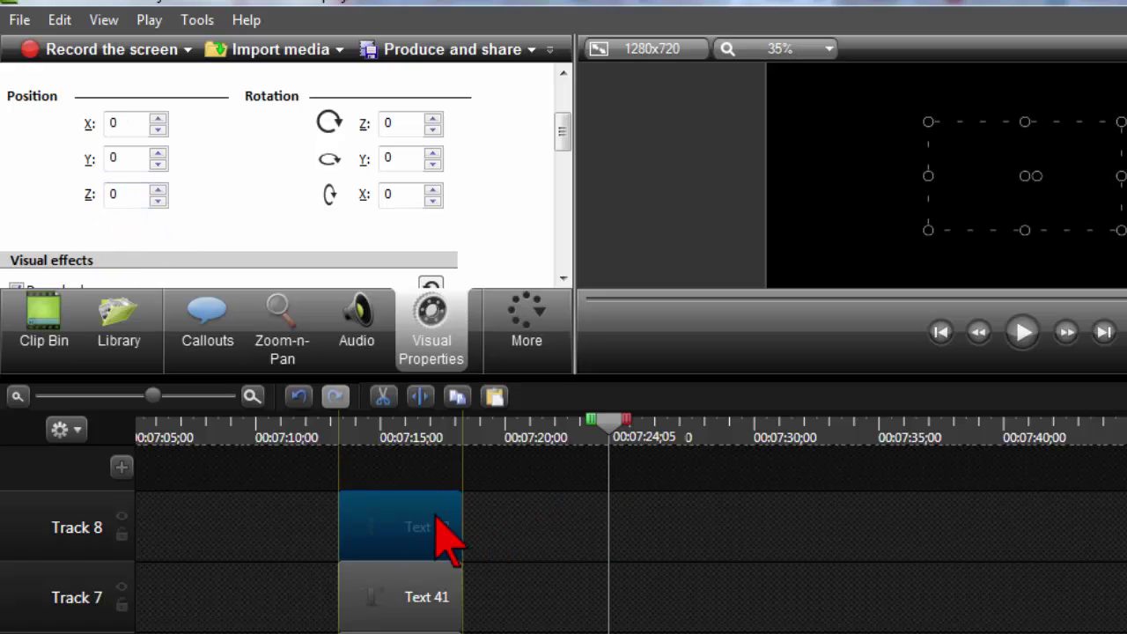
left_click(407, 581)
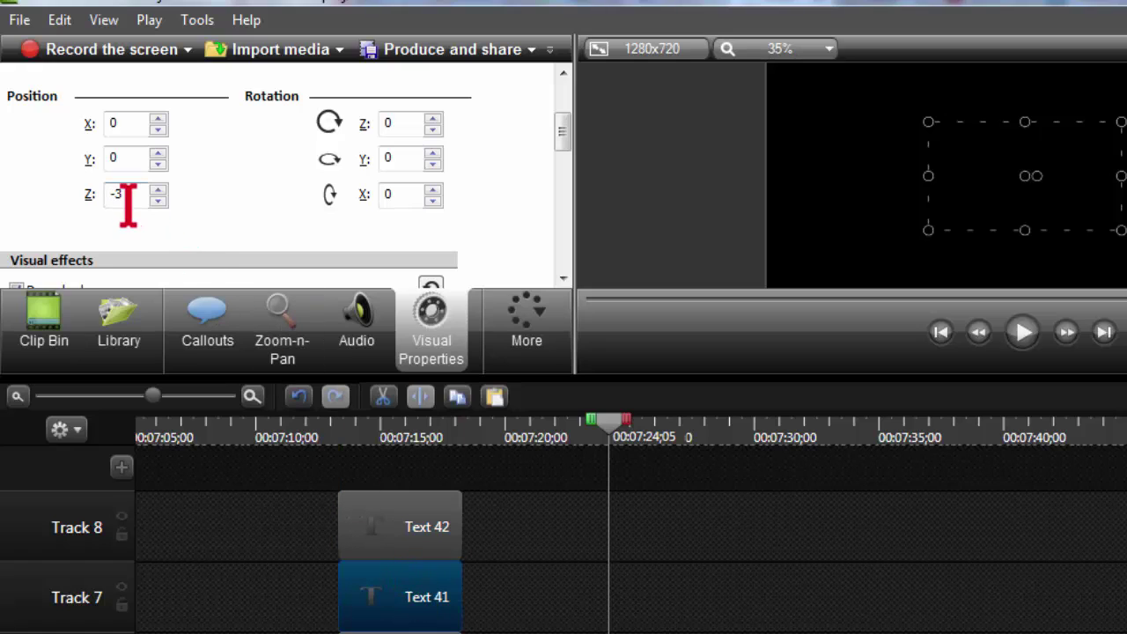
left_click(392, 424)
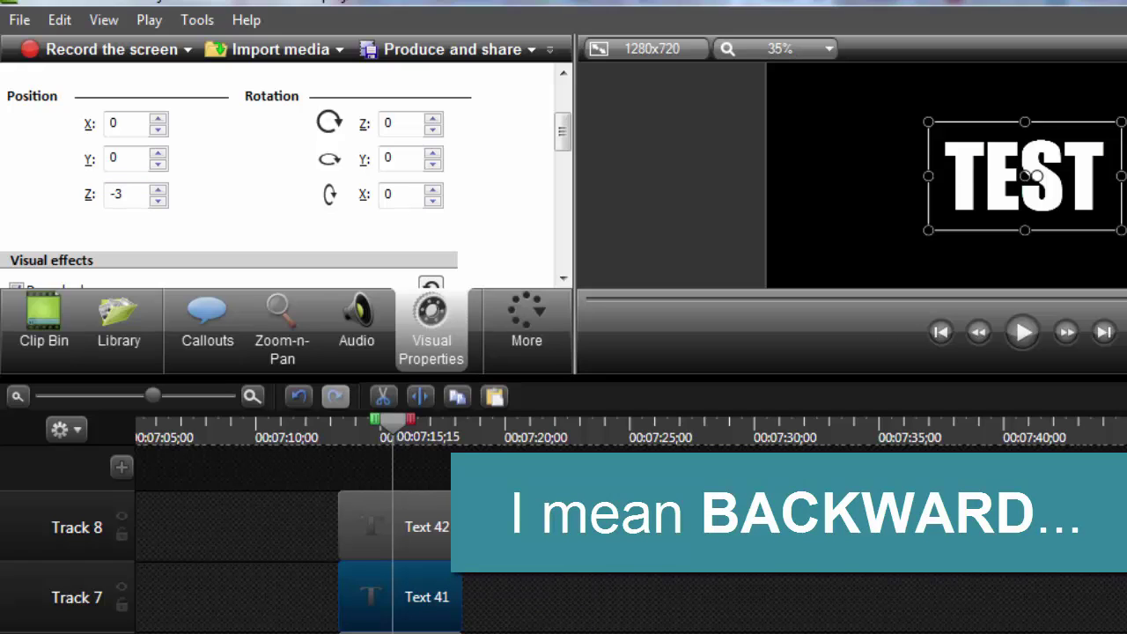
Set Position Z to -6, -9 and -12 on the next three layers down
key("ctrl+z")
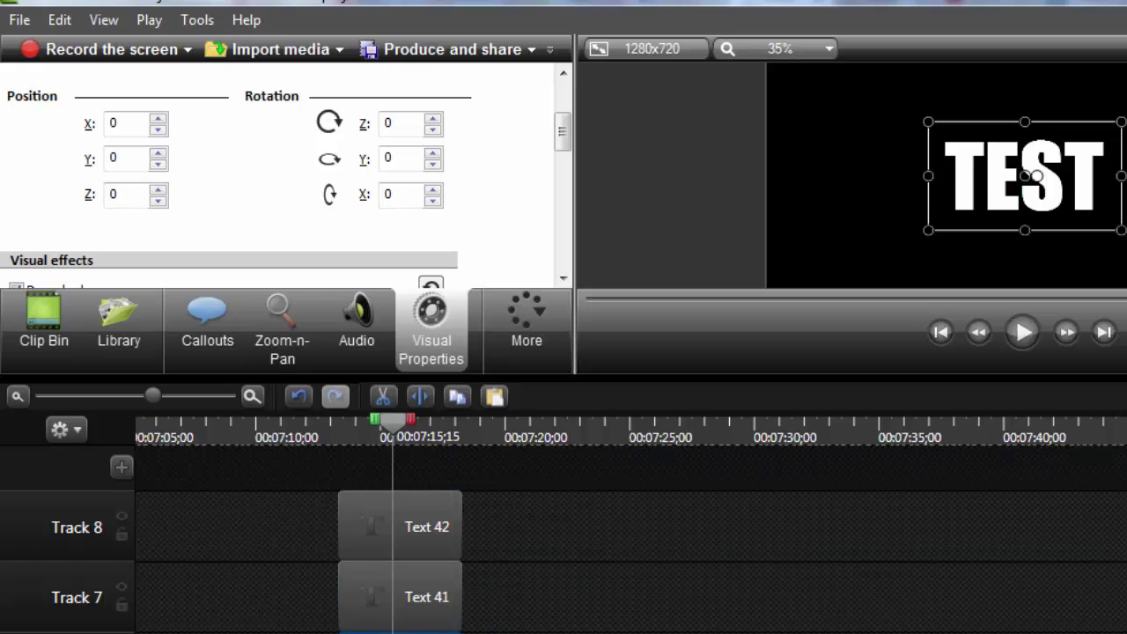
double_click(130, 195)
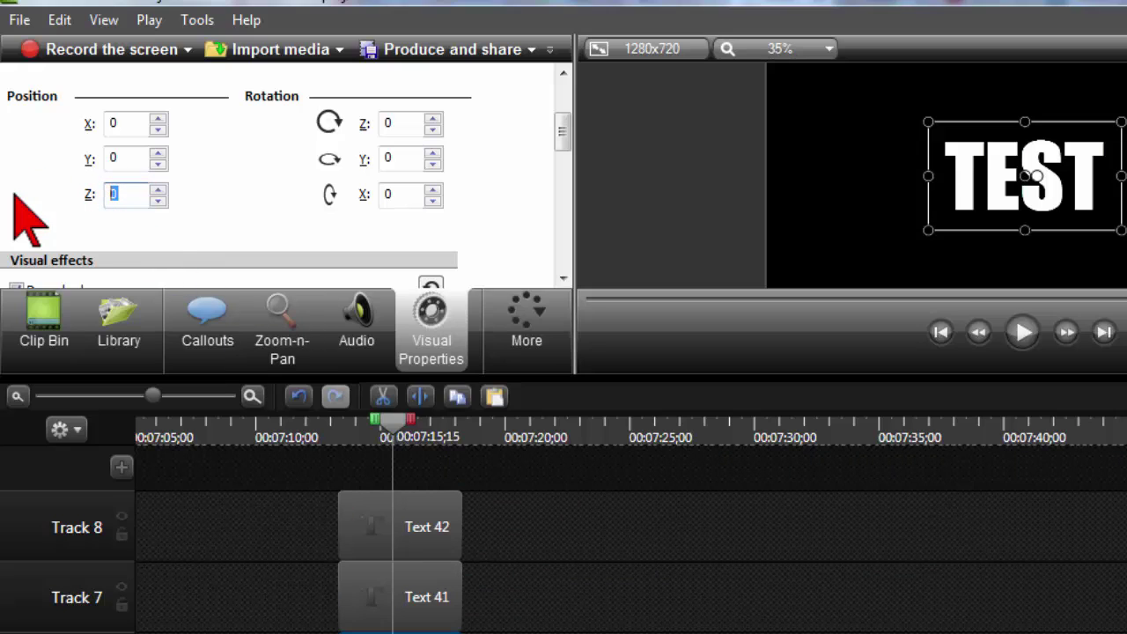
type("-6")
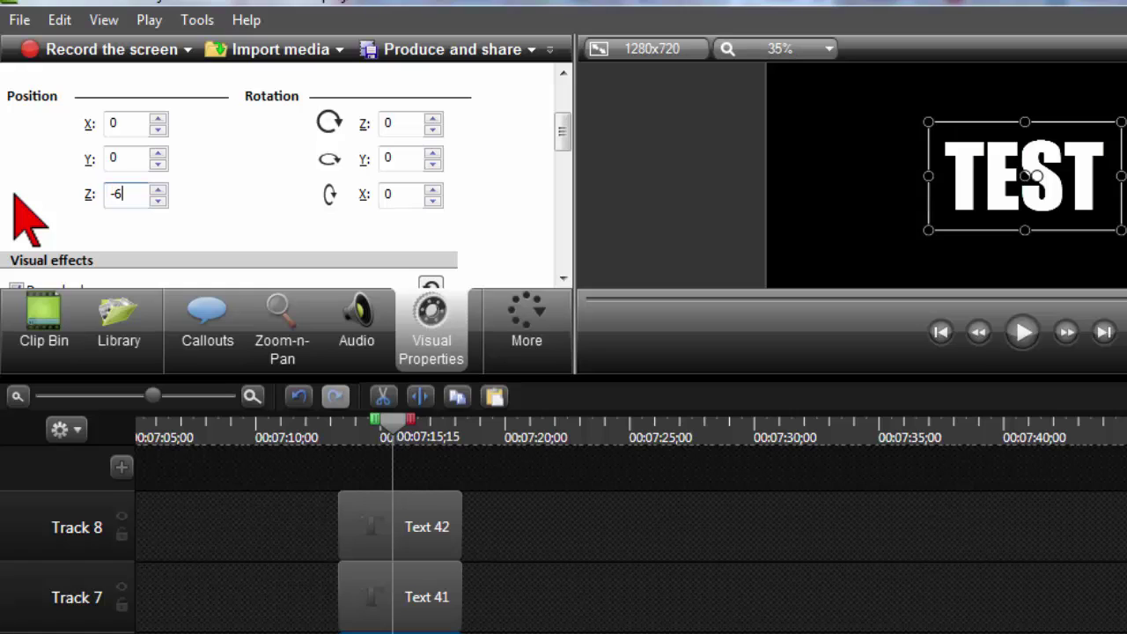
scroll(564, 537, "down", 2)
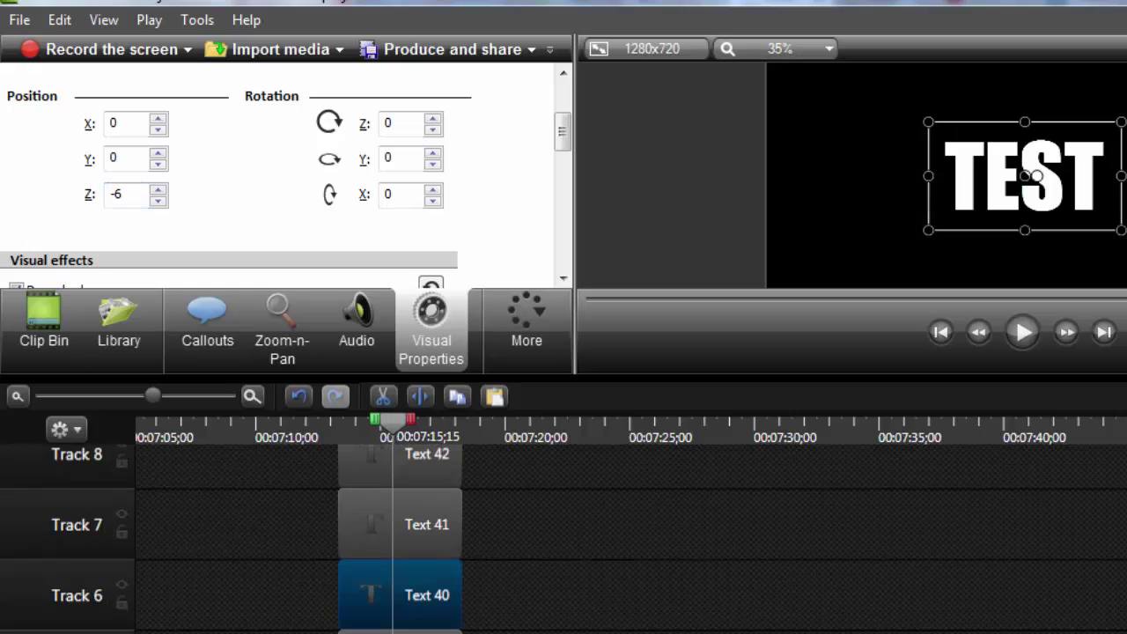
left_click(1046, 209)
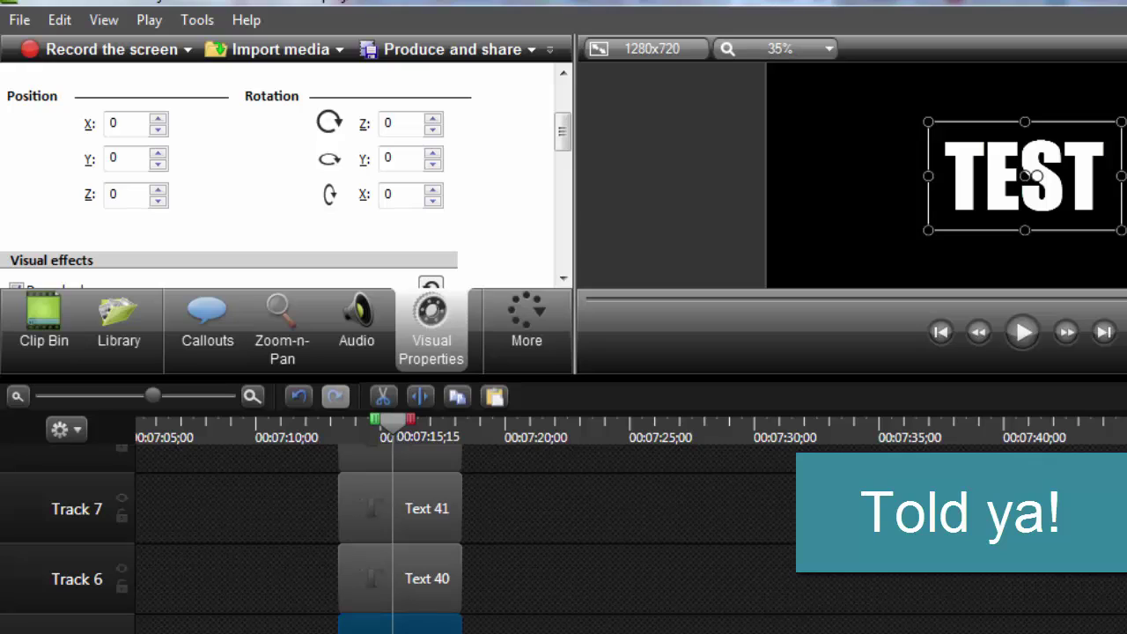
double_click(113, 194)
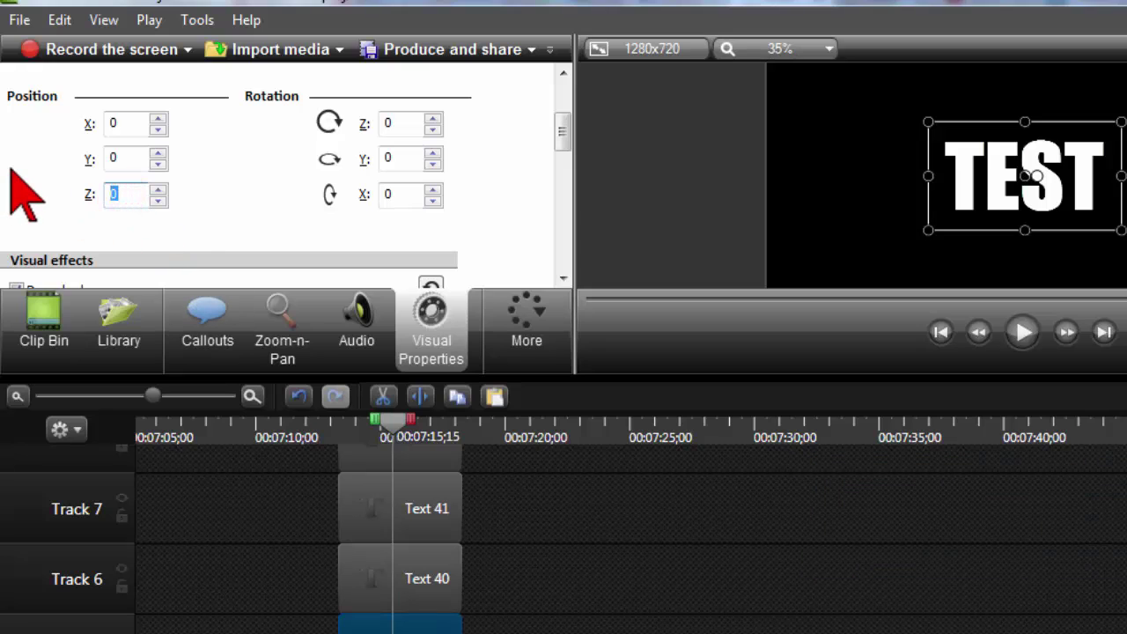
type("-9")
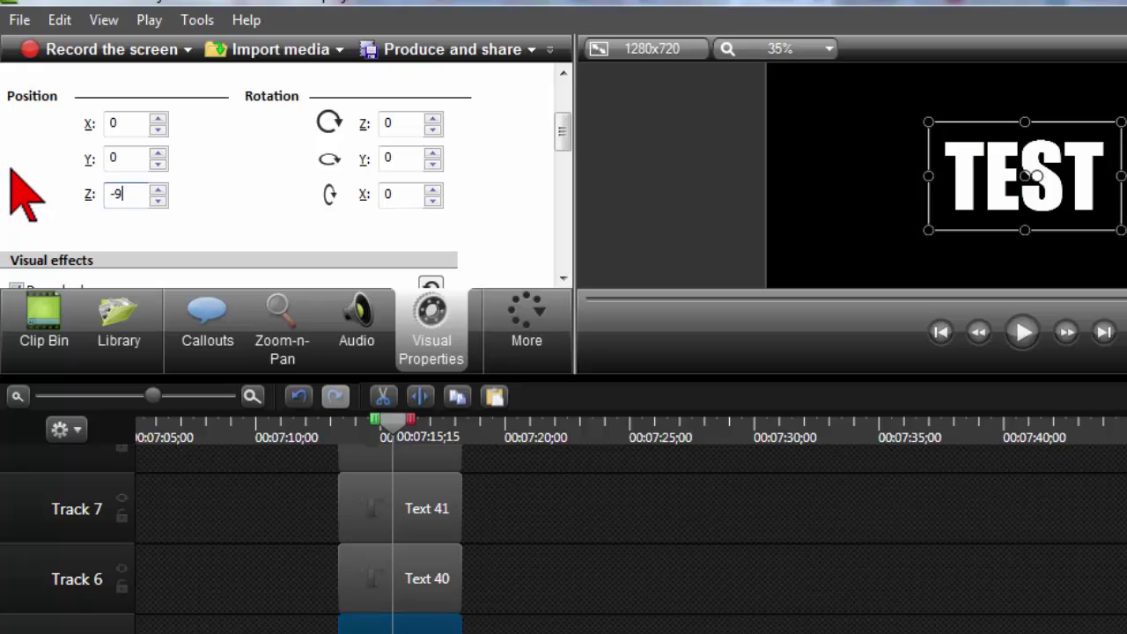
key("Escape")
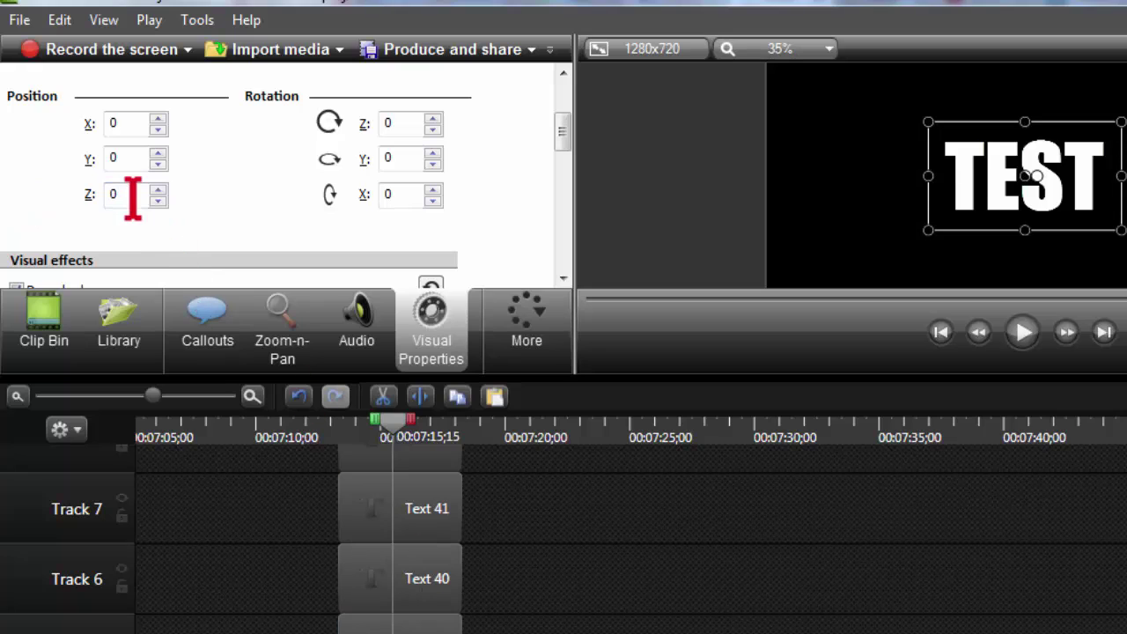
double_click(129, 196)
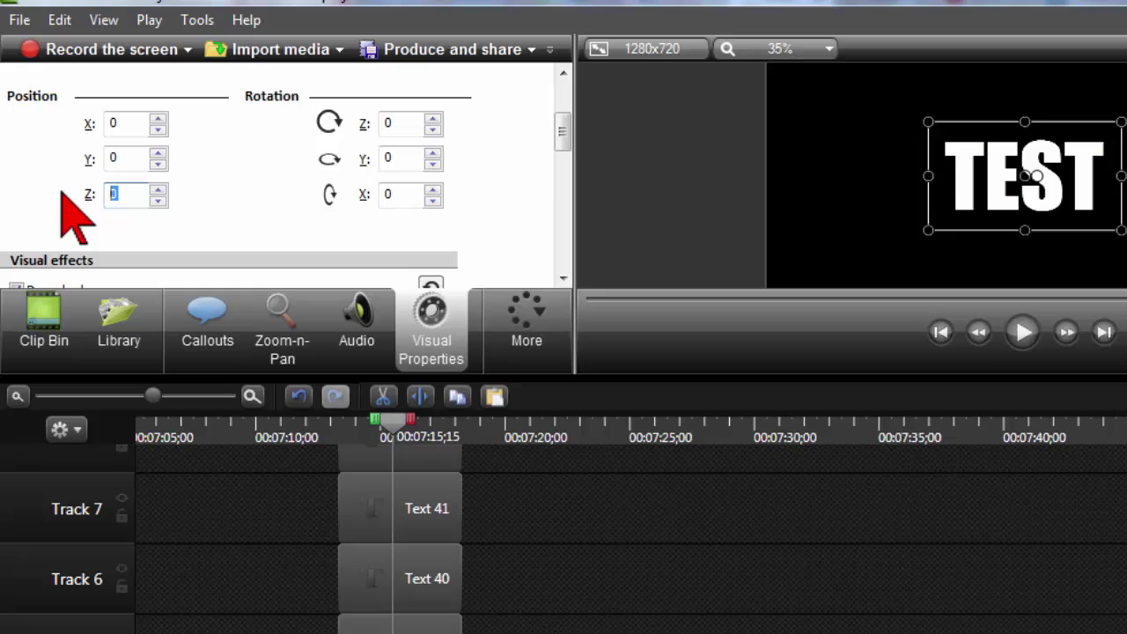
type("-12")
Push Text 37, Text 36 and Text 35 back to Z -15, -18 and -21
scroll(654, 563, "down", 2)
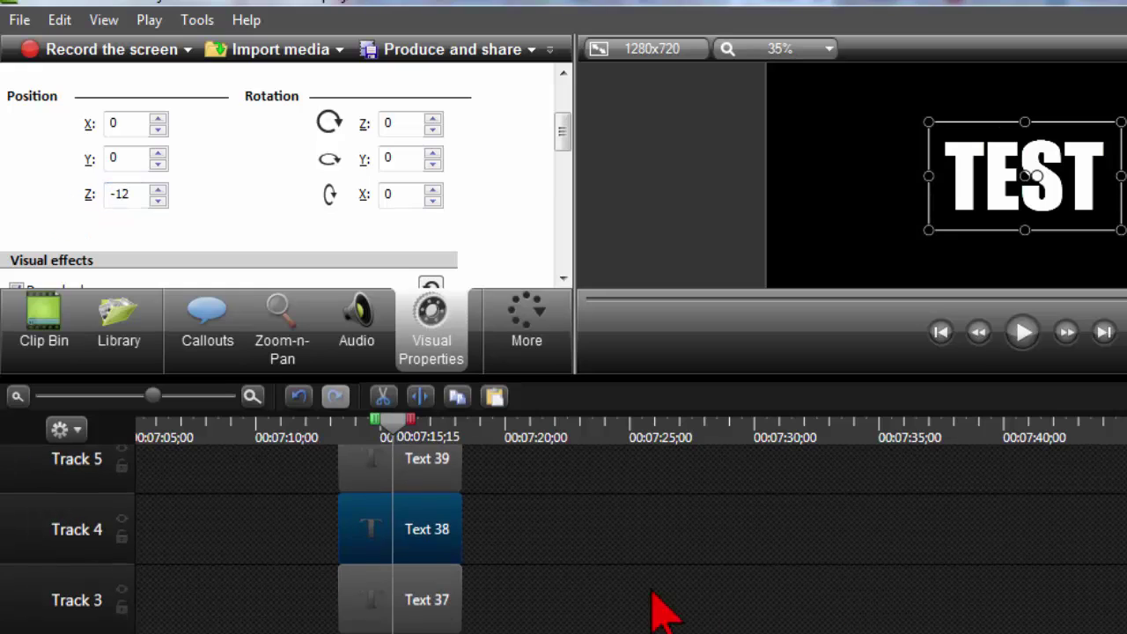
left_click(400, 604)
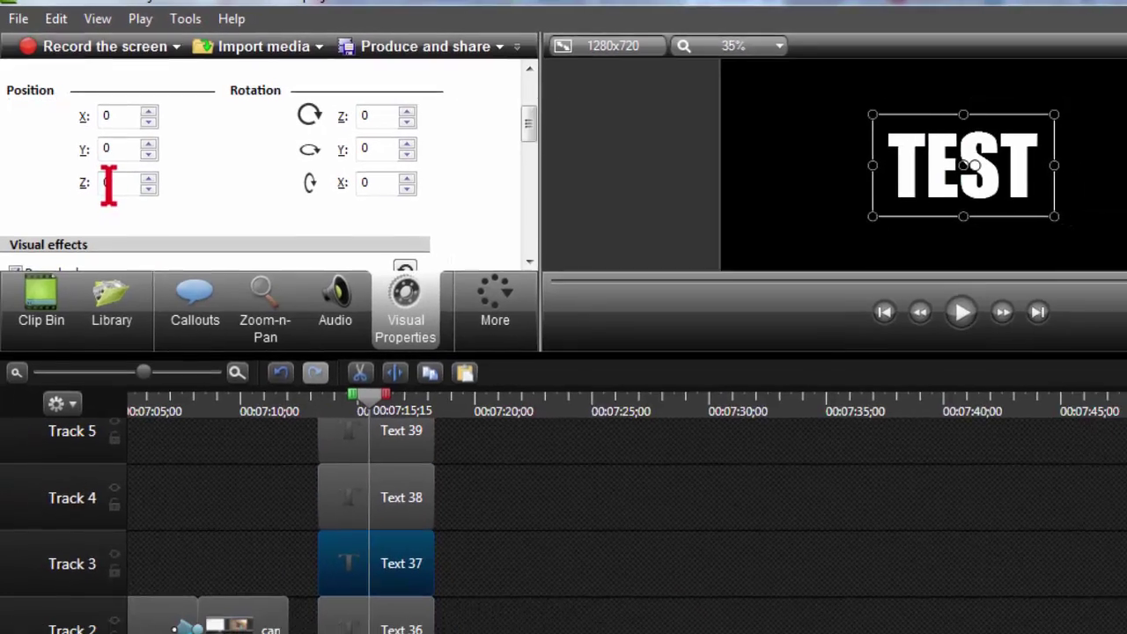
double_click(107, 184)
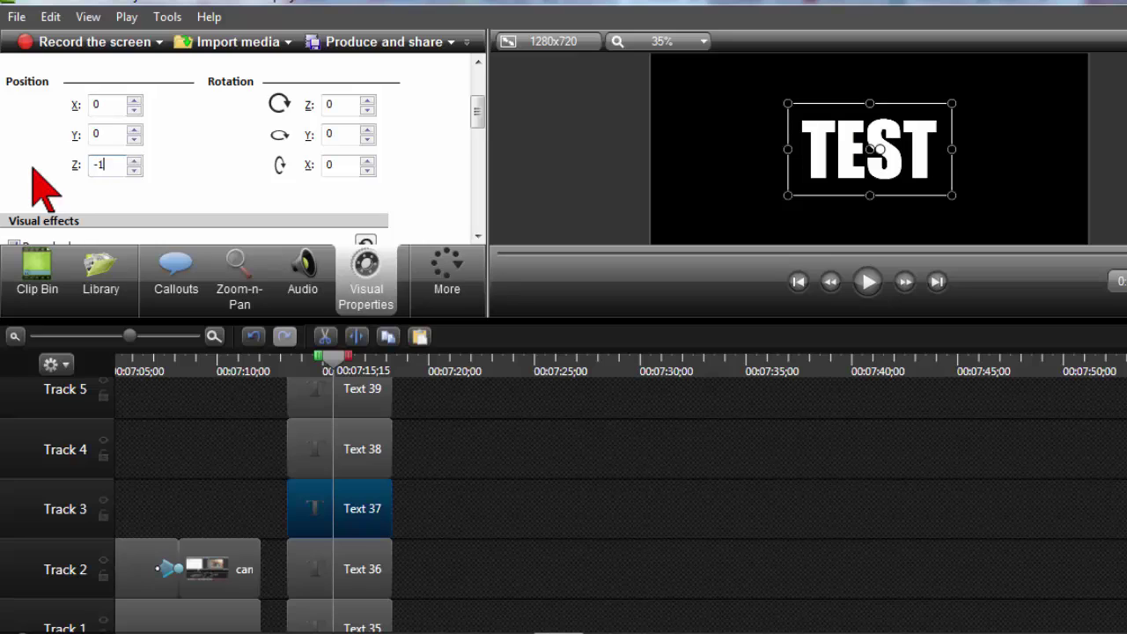
left_click(361, 563)
double_click(101, 165)
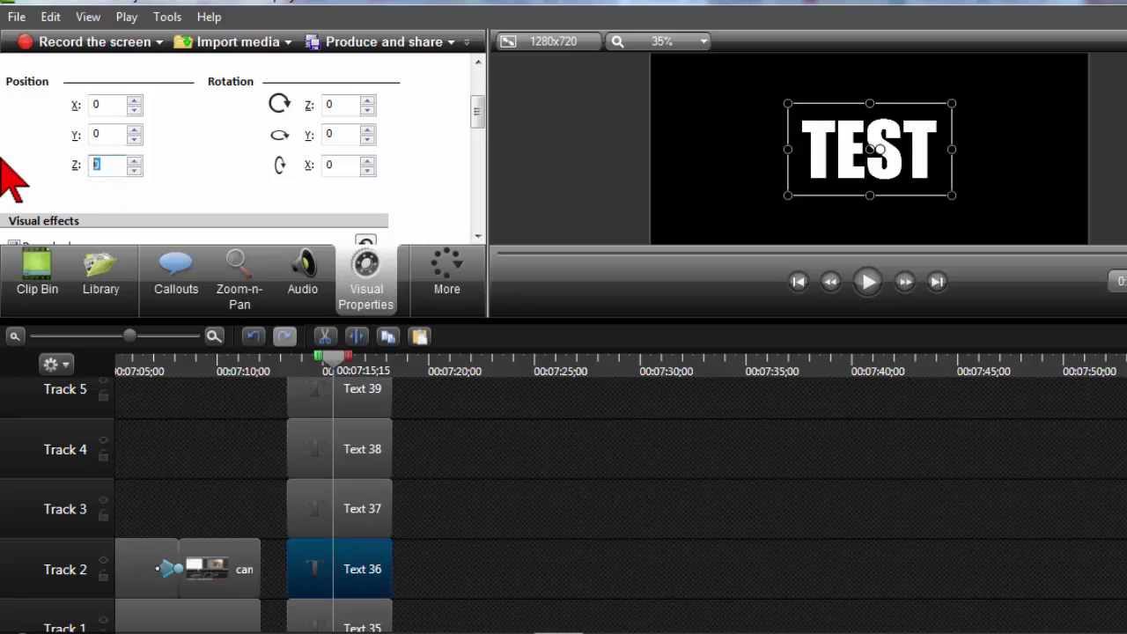
type("-18")
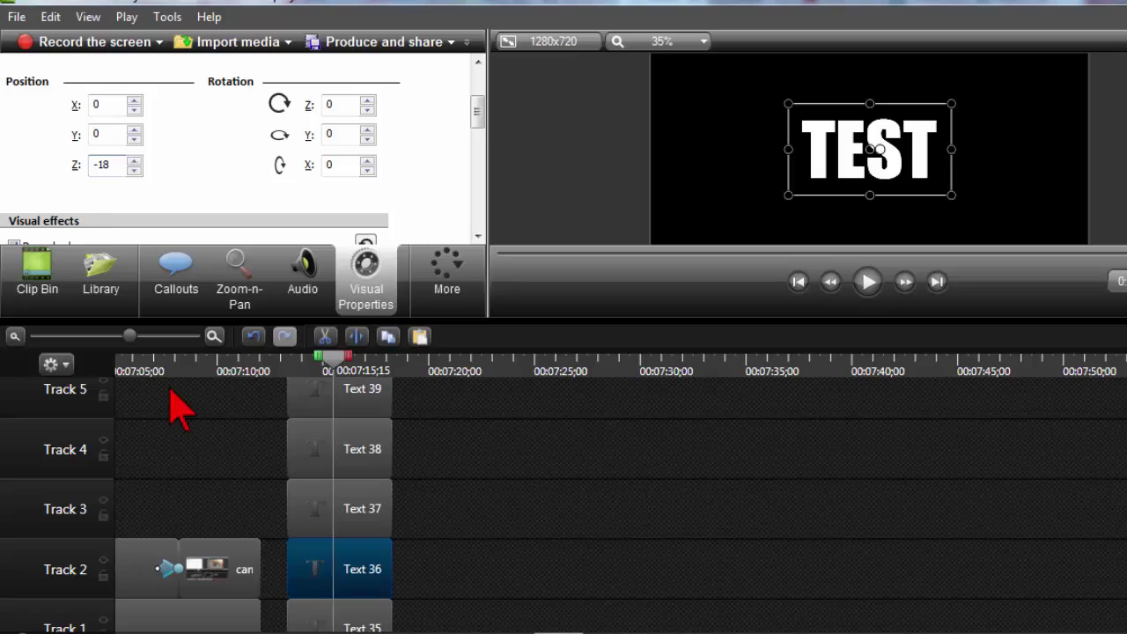
left_click(365, 620)
double_click(100, 164)
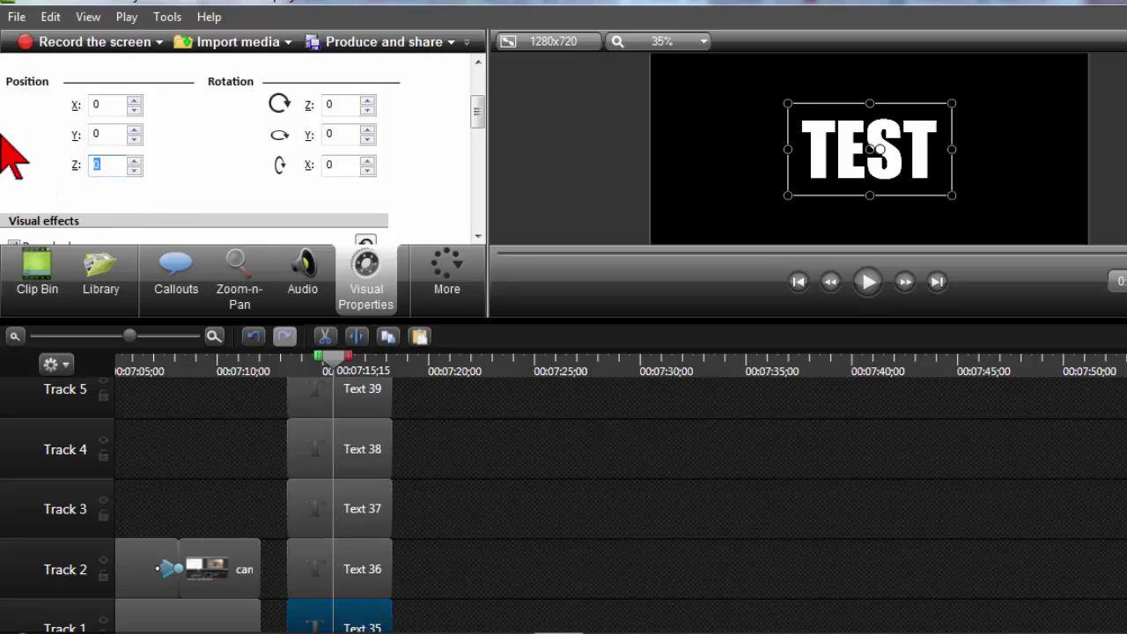
type("-21")
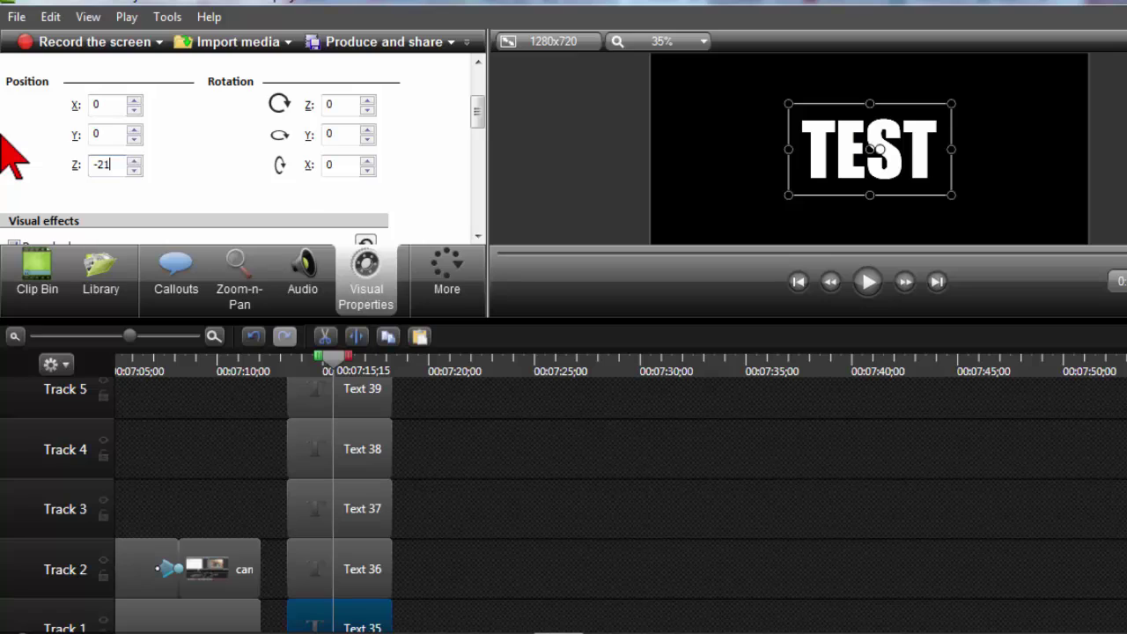
left_click(303, 359)
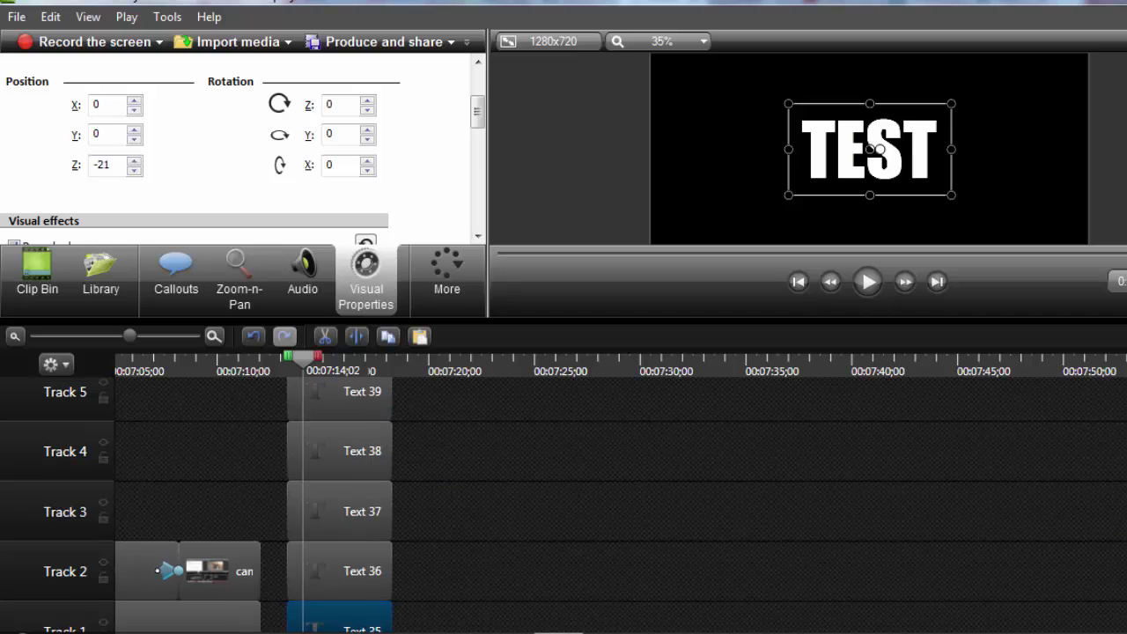
Check the depth values on Text 42, Text 41 and Text 40
scroll(463, 445, "up", 3)
left_click(357, 433)
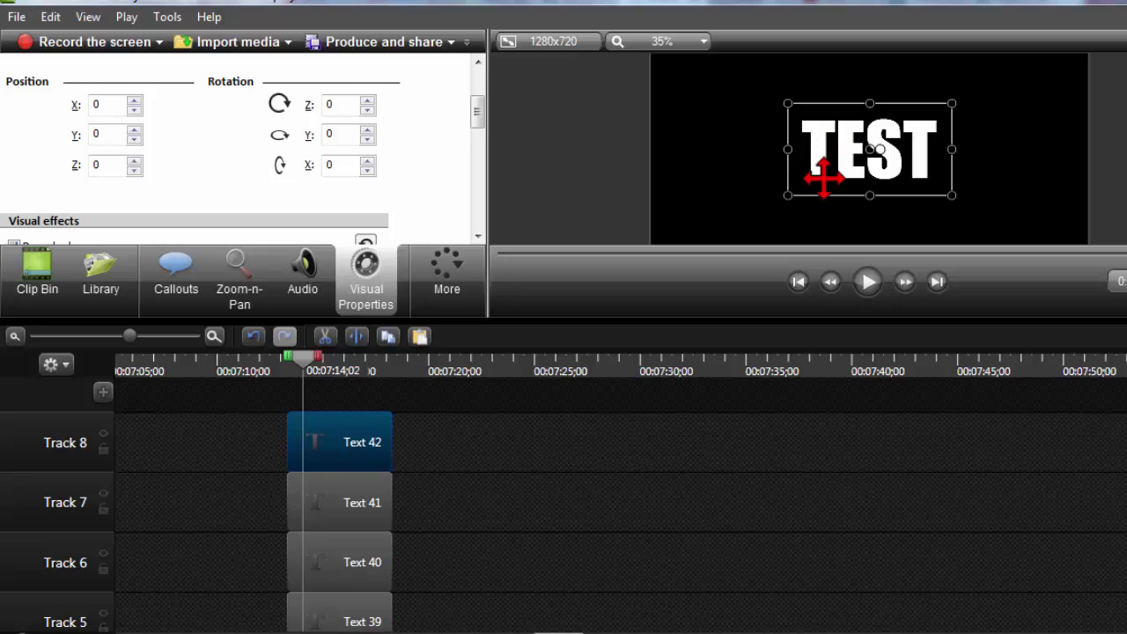
left_click(365, 507)
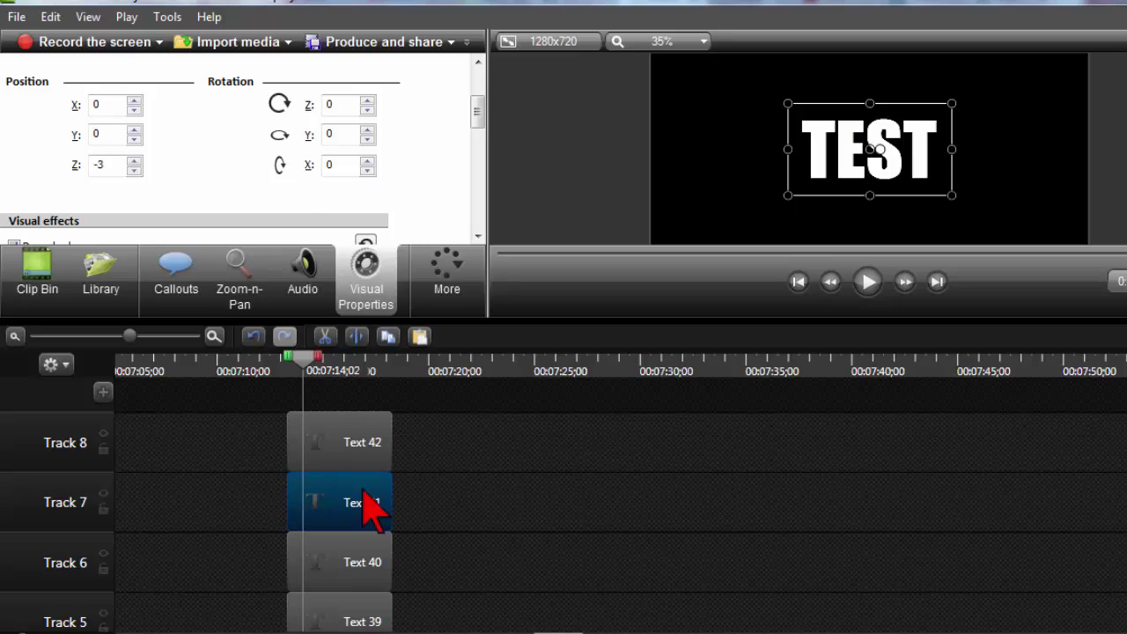
left_click(368, 561)
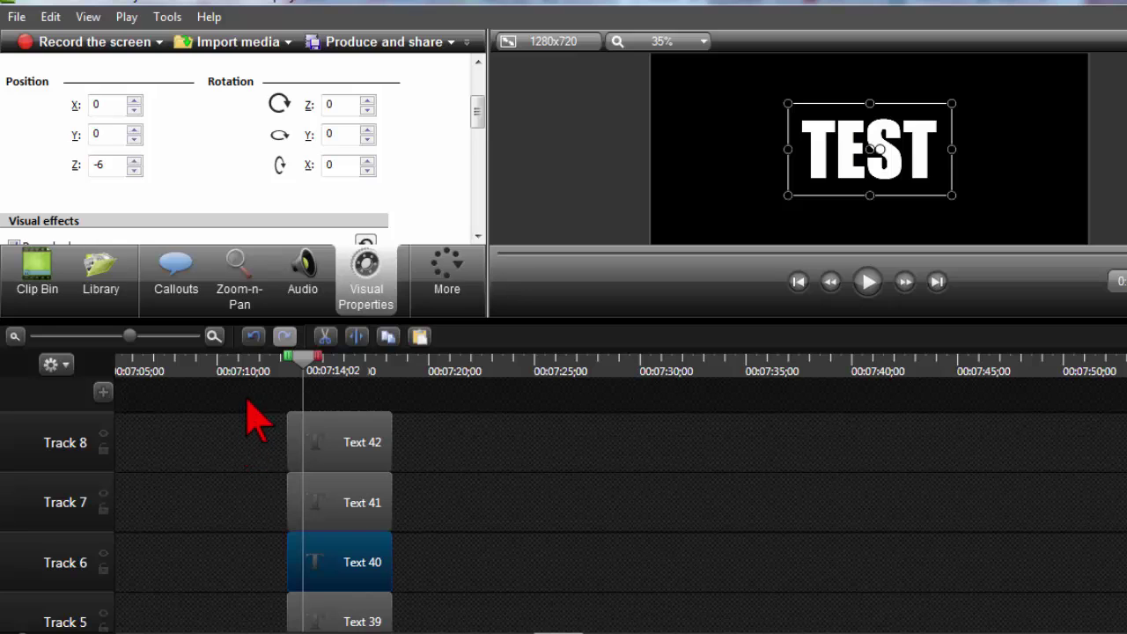
Select all eight TEST callout clips and group them into Group 9
left_click_drag(244, 396, 344, 396)
left_click(509, 623)
right_click(338, 455)
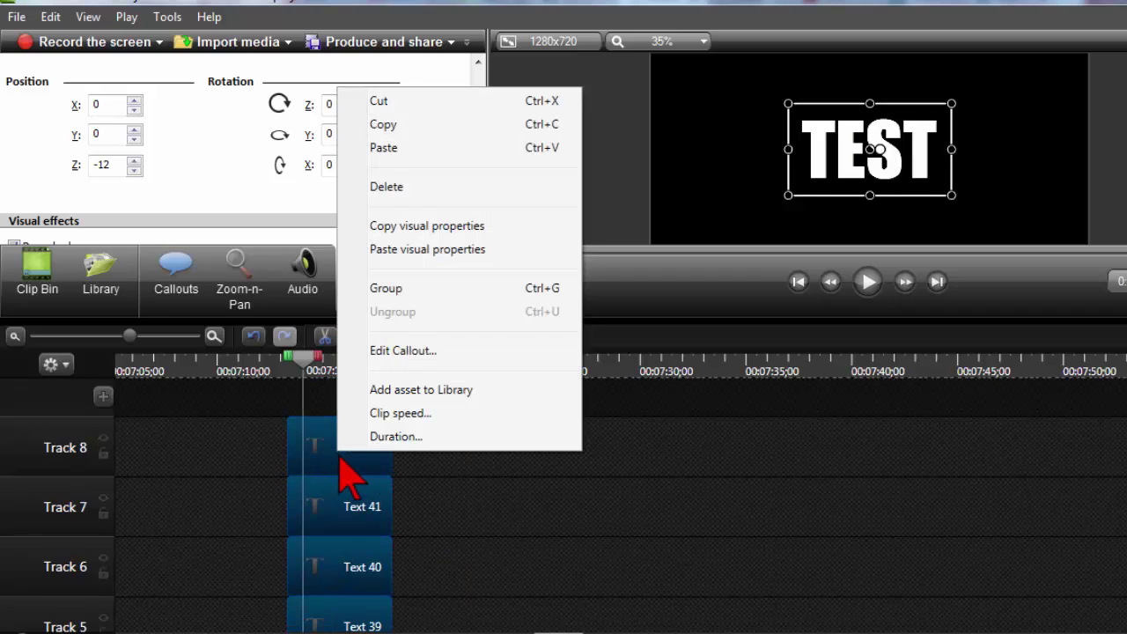
left_click(403, 287)
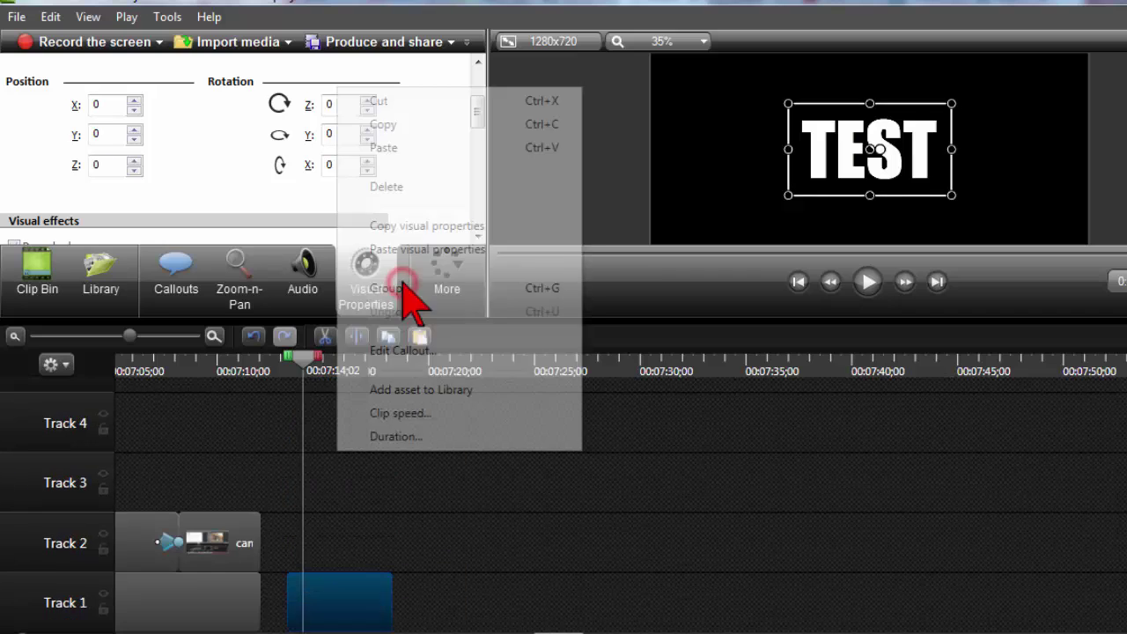
left_click(320, 362)
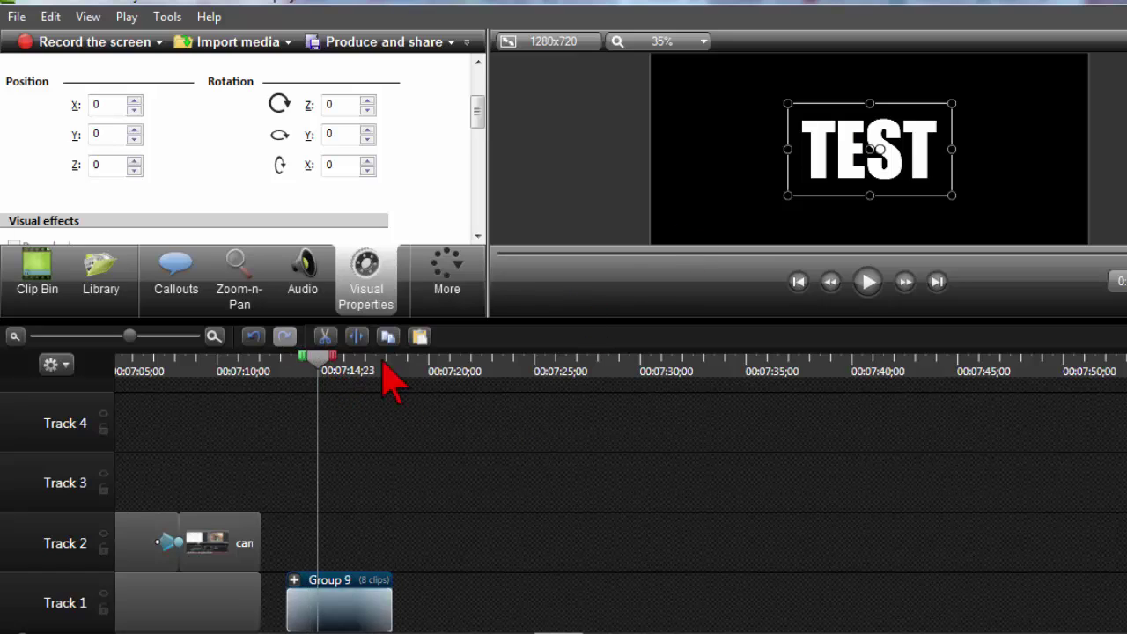
Add an animation point to the grouped TEST clip at 00:07:15;04
left_click_drag(321, 361, 329, 364)
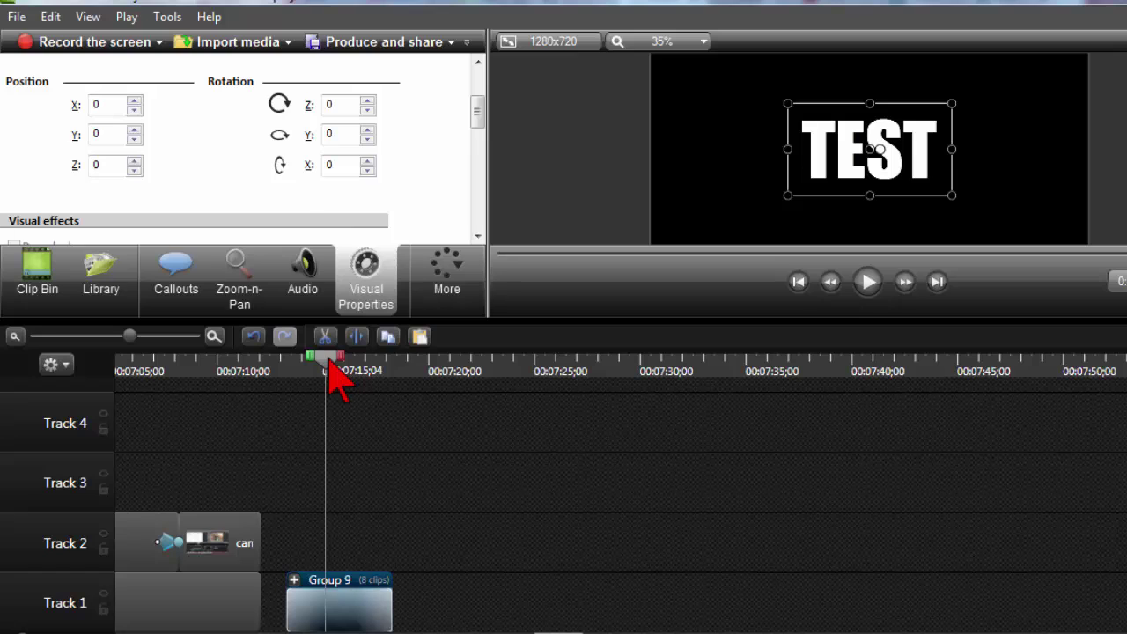
left_click_drag(478, 100, 478, 77)
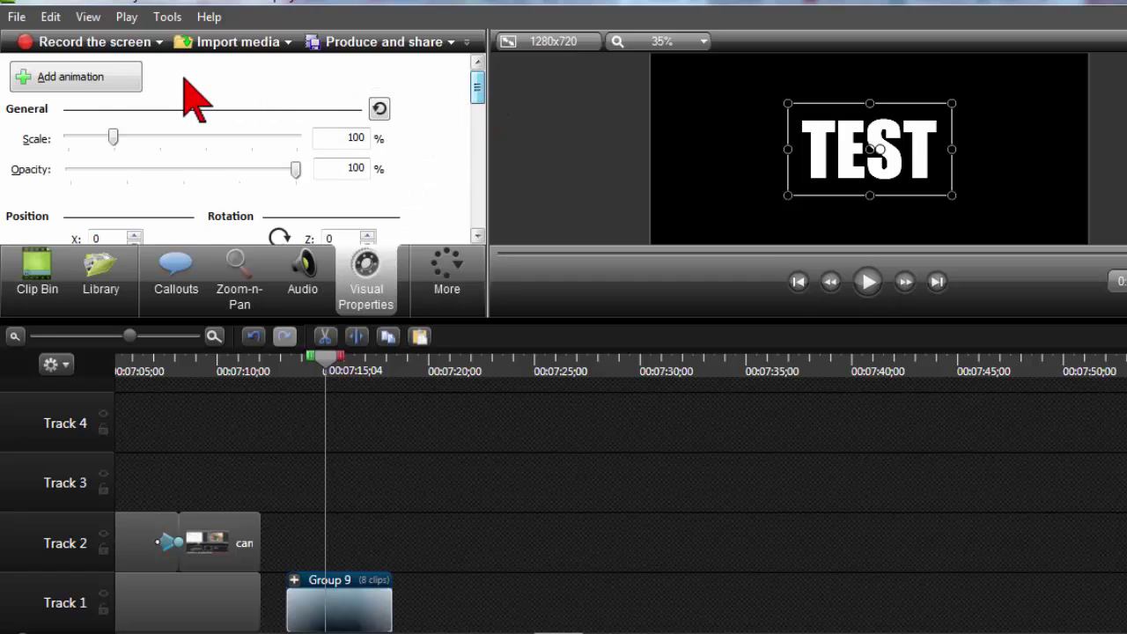
left_click(121, 82)
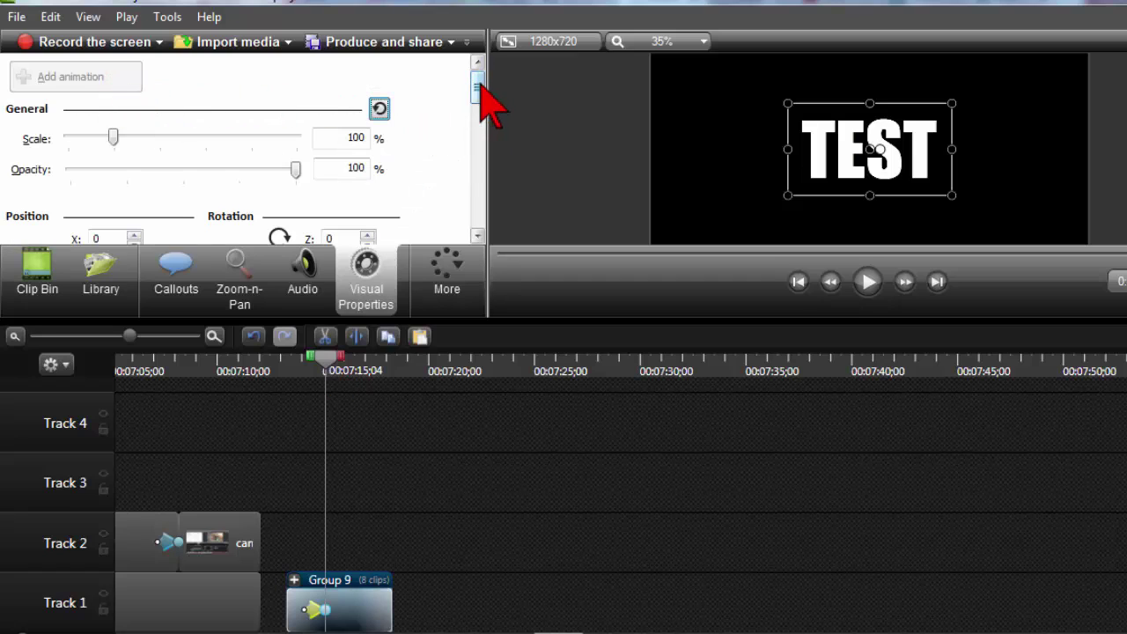
scroll(483, 92, "down", 3)
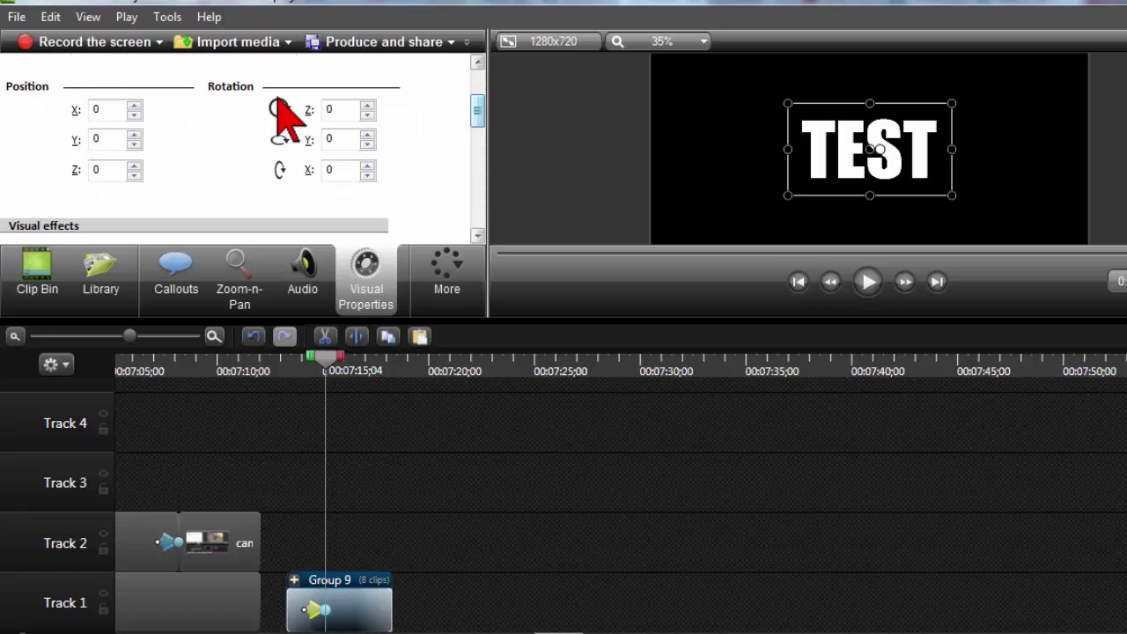
Rotate the TEST group 10° around Z and 36° around Y, then deselect it
left_click(368, 105)
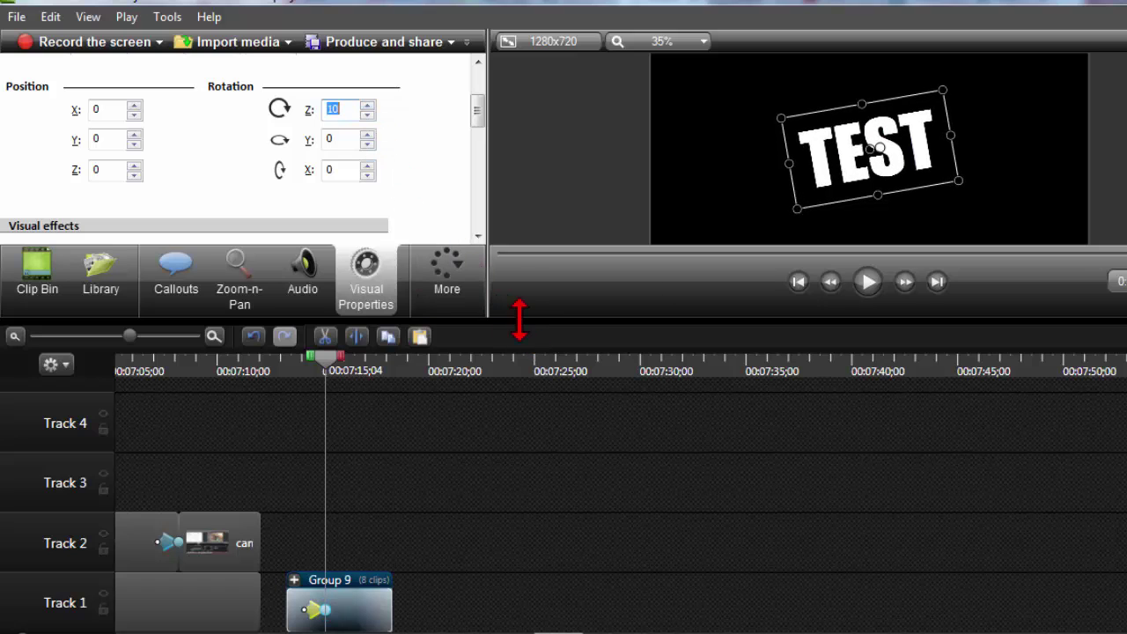
left_click_drag(519, 338, 528, 459)
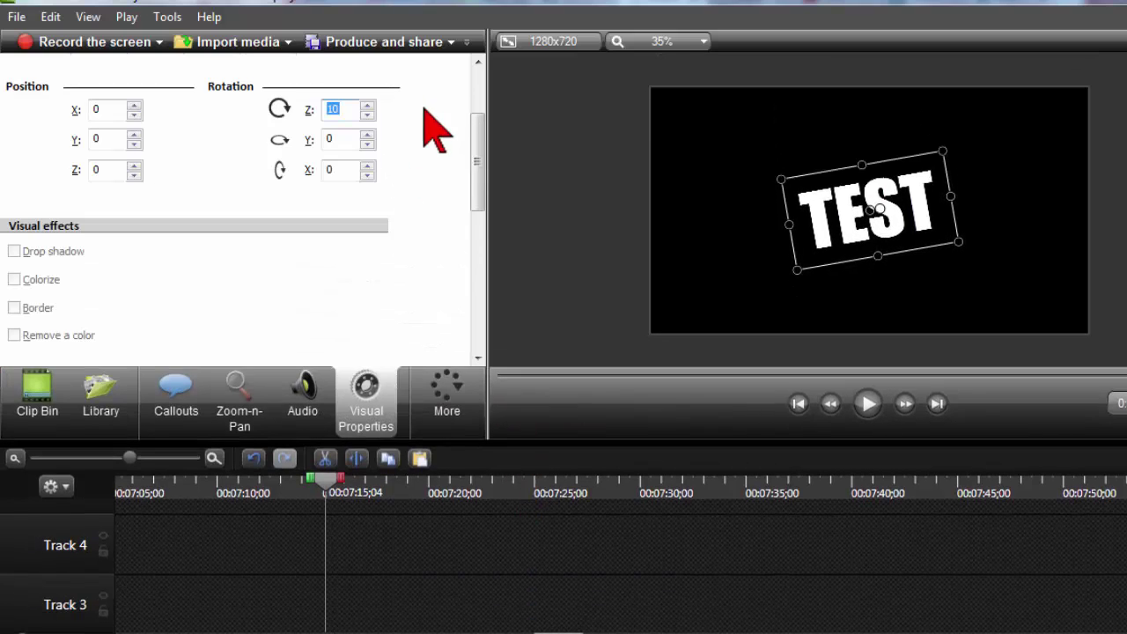
left_click(368, 133)
left_click_drag(368, 134, 371, 138)
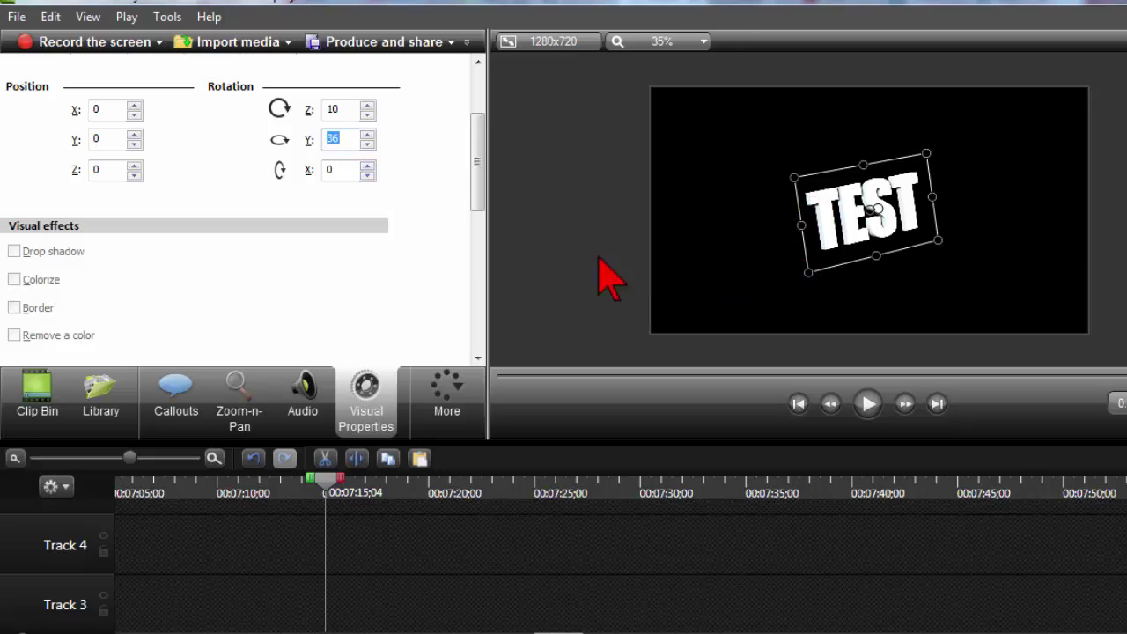
left_click(558, 251)
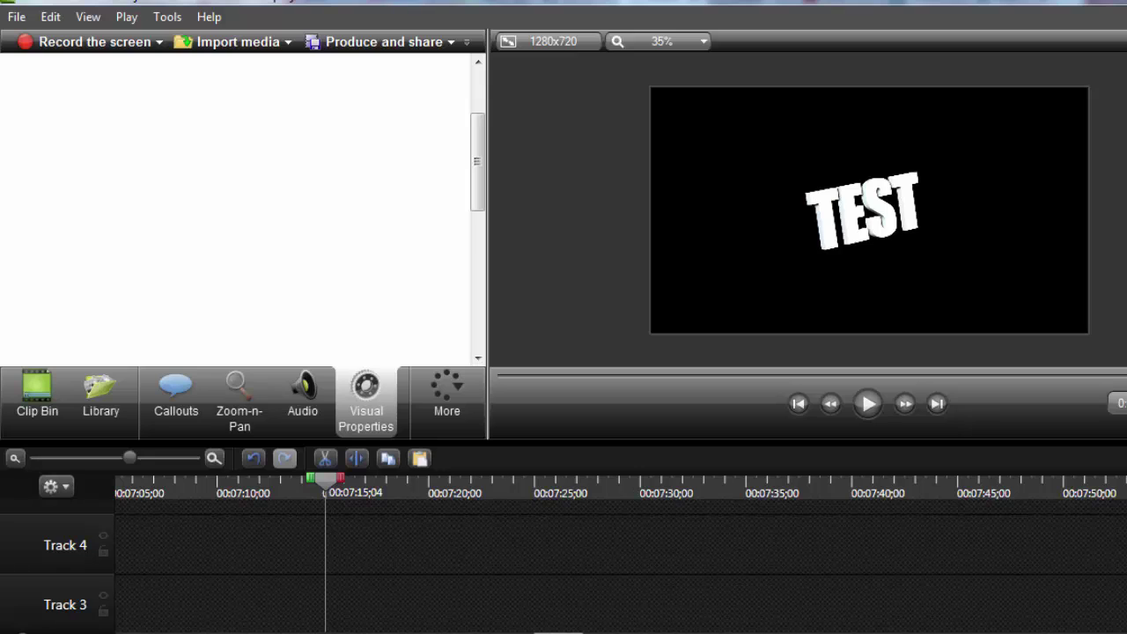
scroll(563, 572, "down", 2)
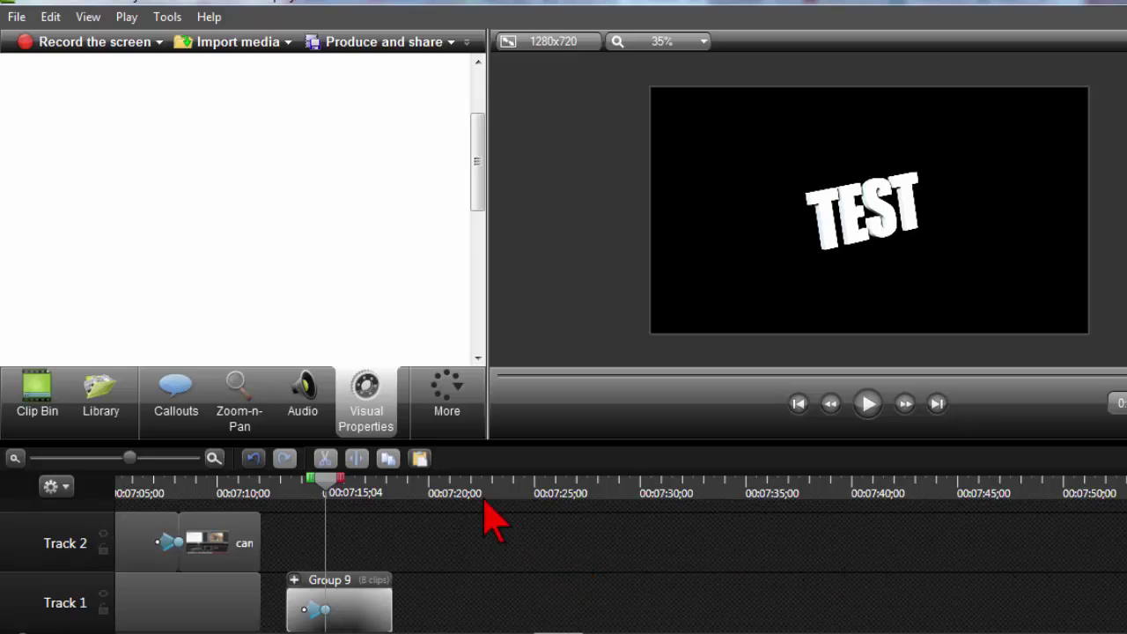
Change the 1280x720 canvas background colour to teal and reselect the TEST group
left_click(562, 44)
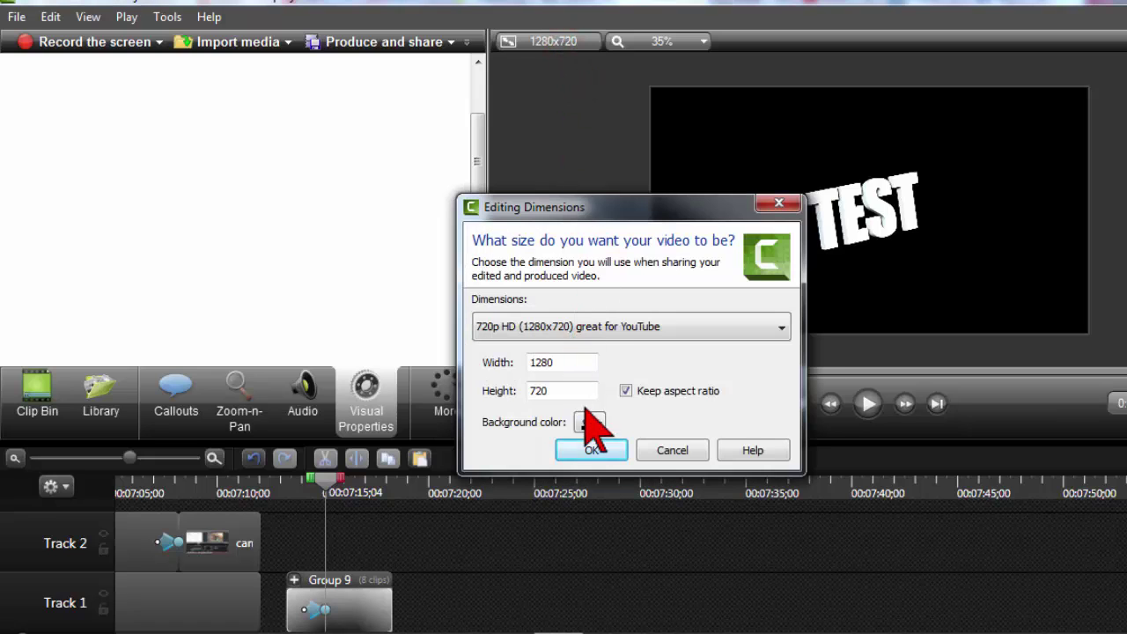
left_click(591, 424)
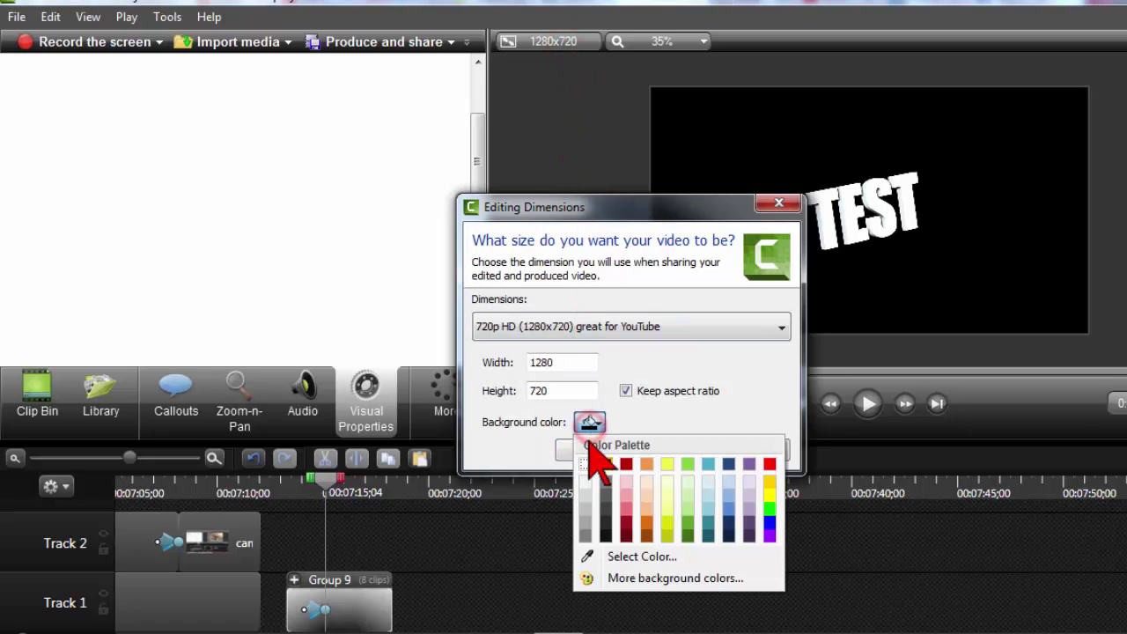
left_click(707, 517)
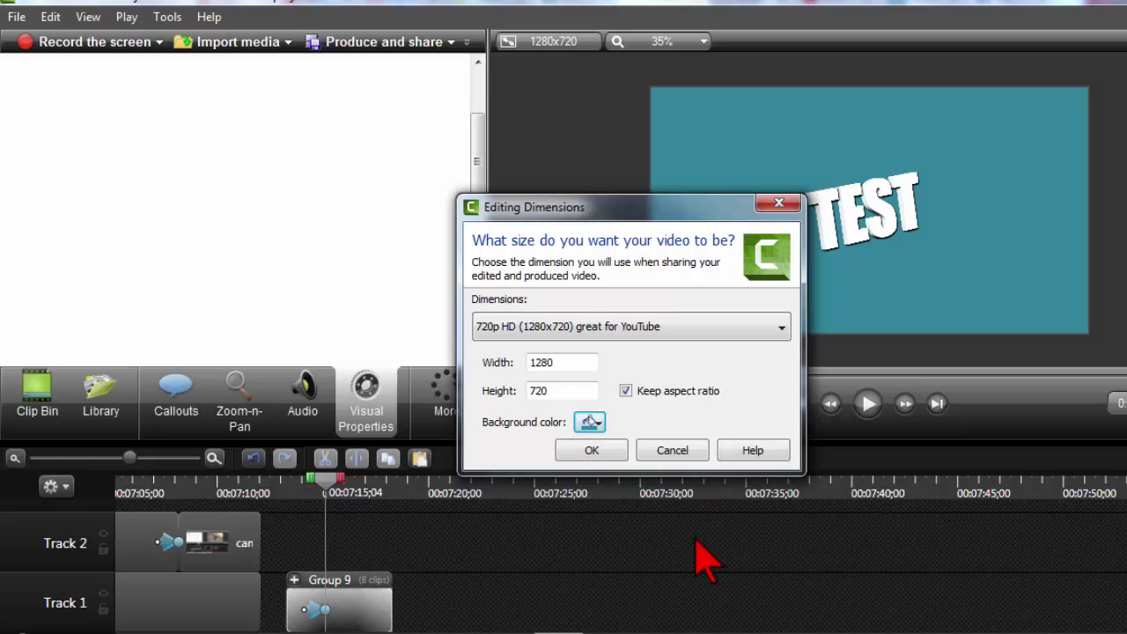
left_click(583, 449)
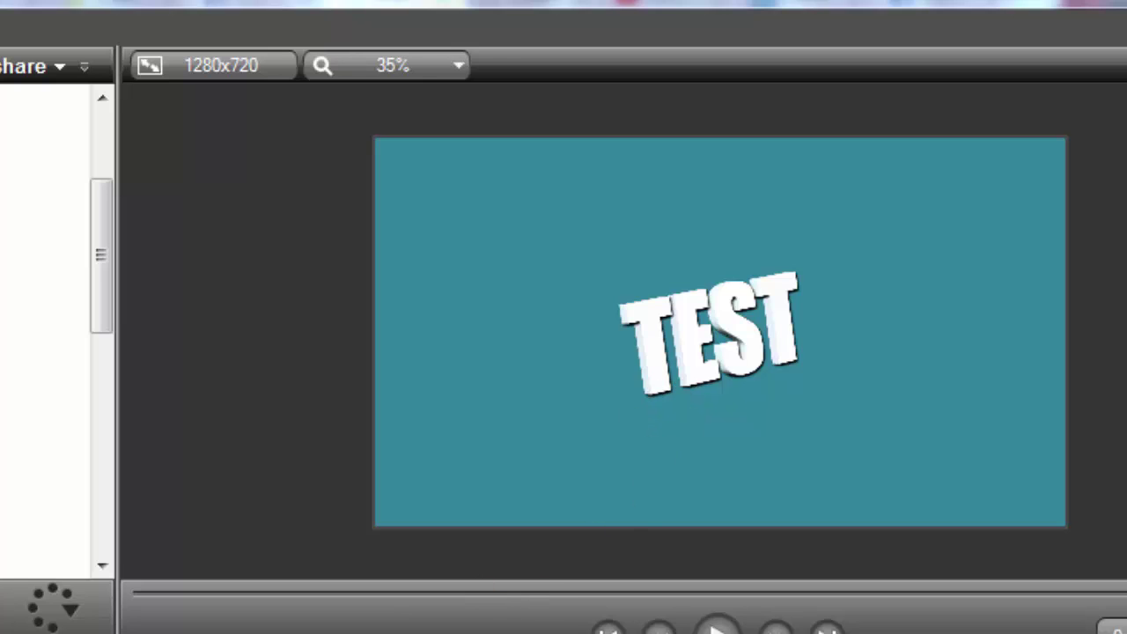
left_click(727, 330)
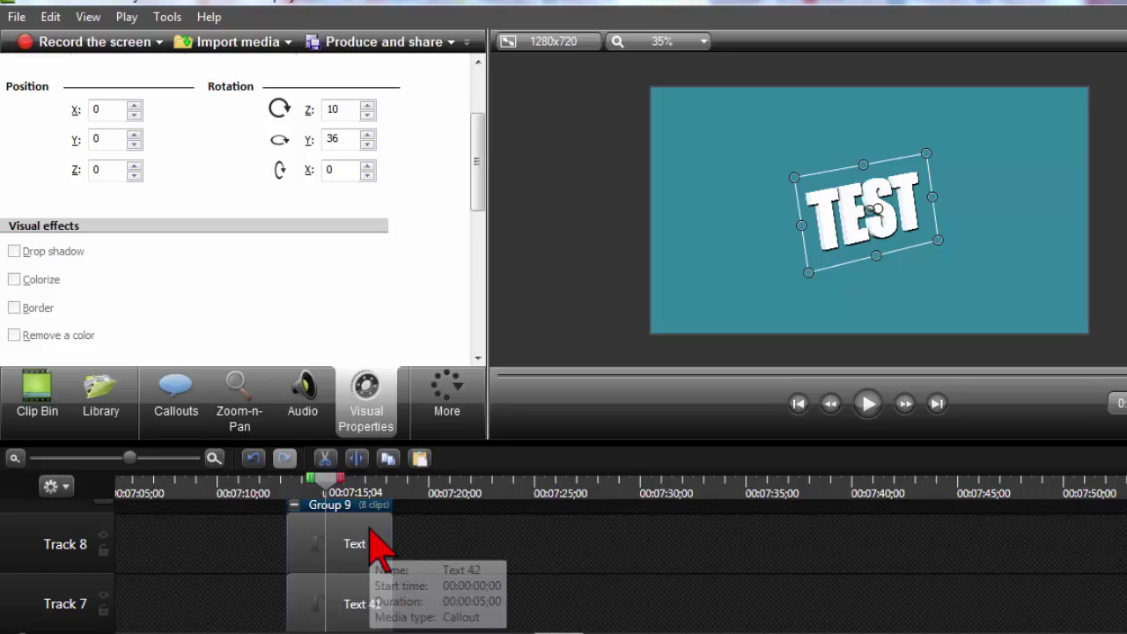
Make the top callout Text 42's text red
double_click(380, 548)
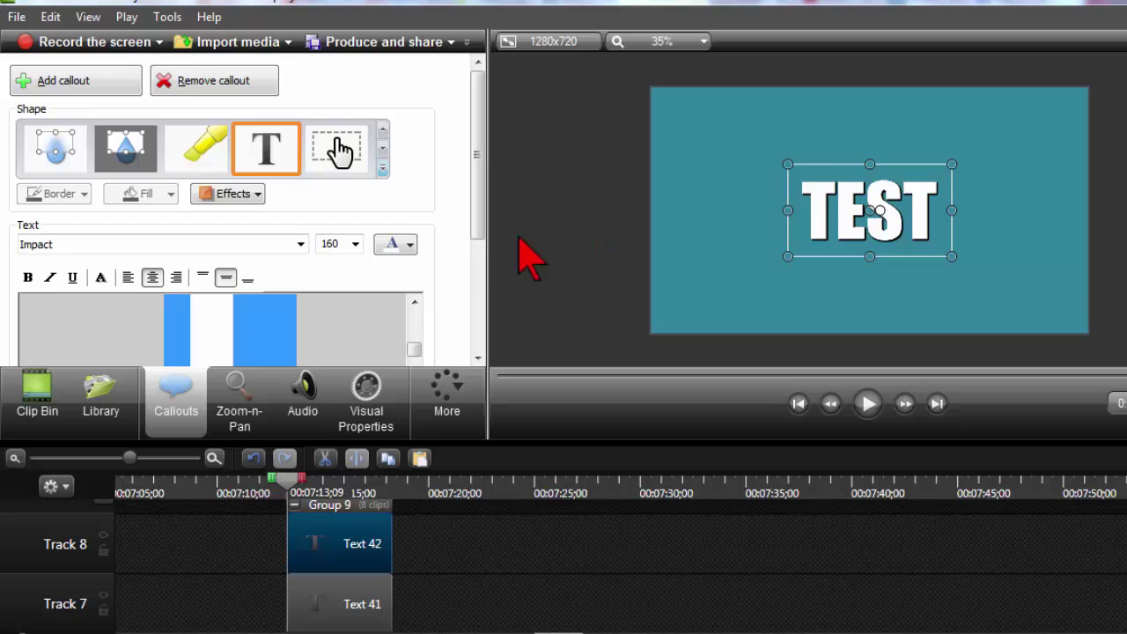
left_click(410, 245)
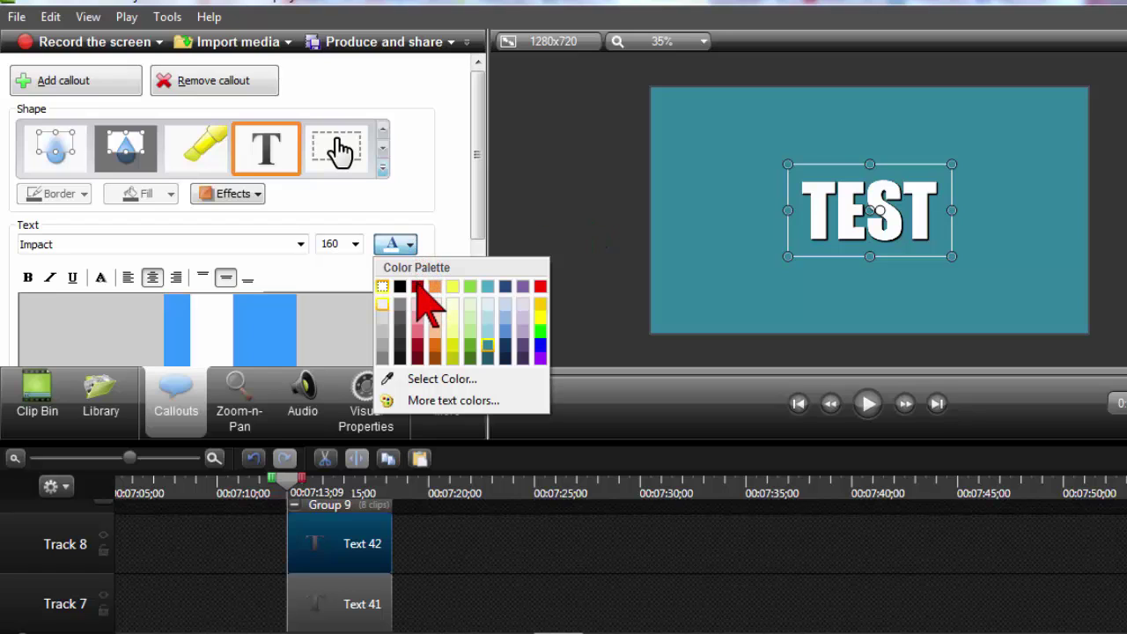
left_click(418, 286)
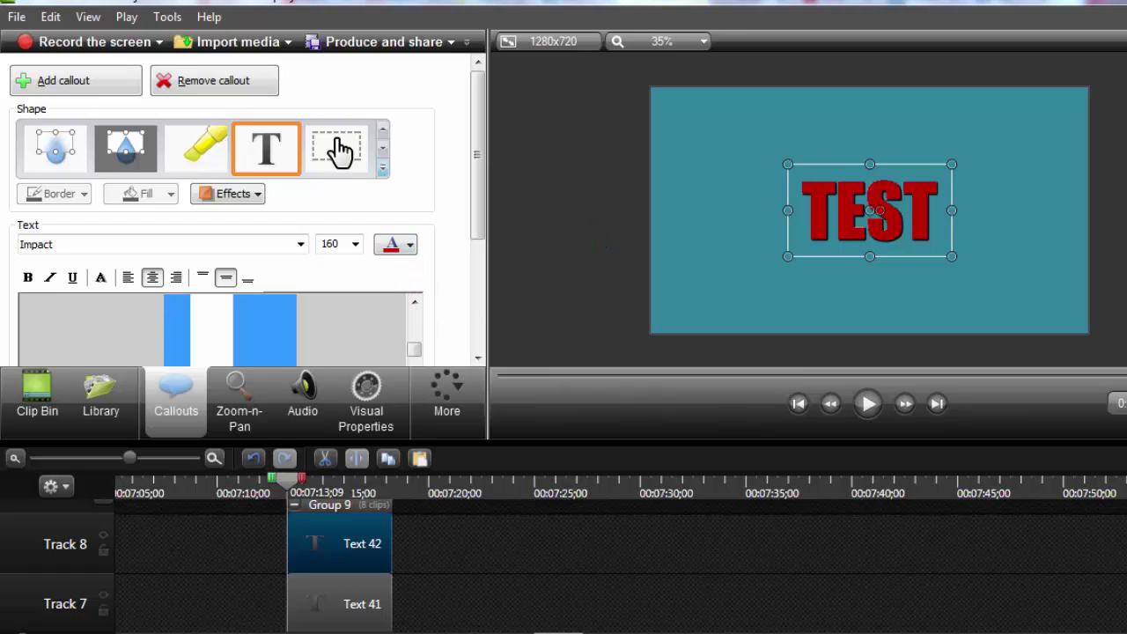
scroll(564, 563, "down", 6)
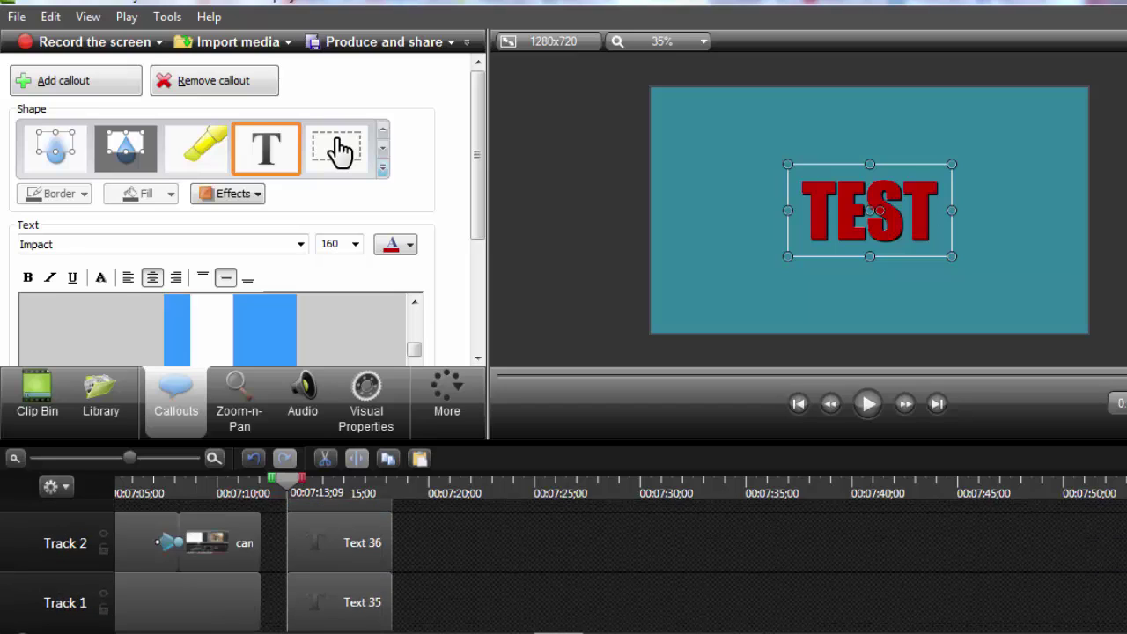
Make the bottom callout Text 35's text red and collapse Group 9
left_click(365, 602)
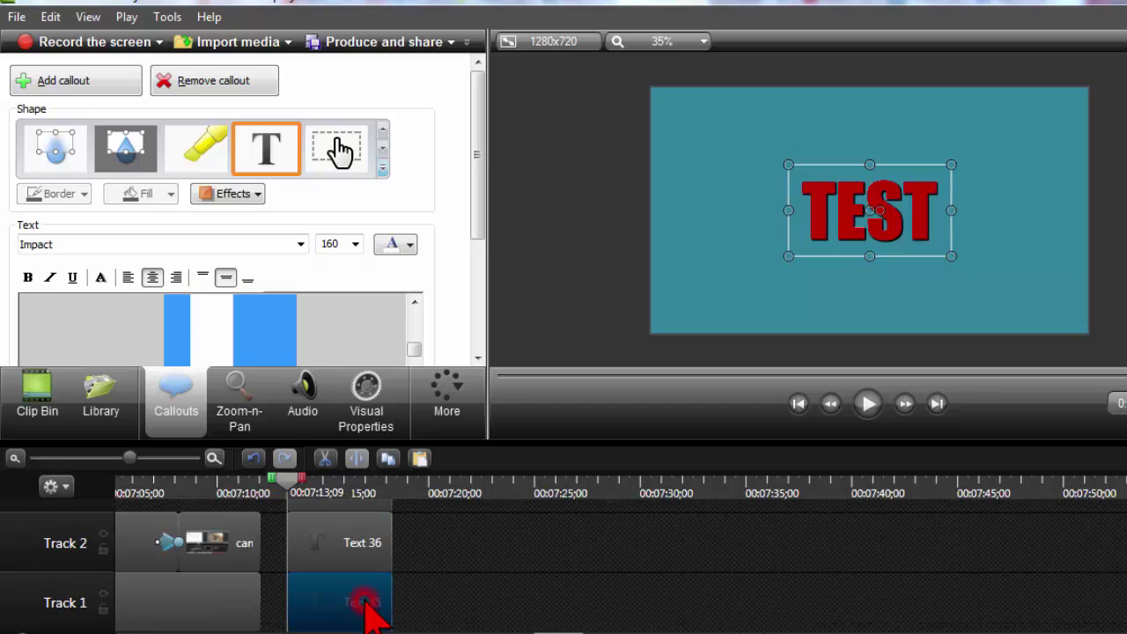
left_click(409, 248)
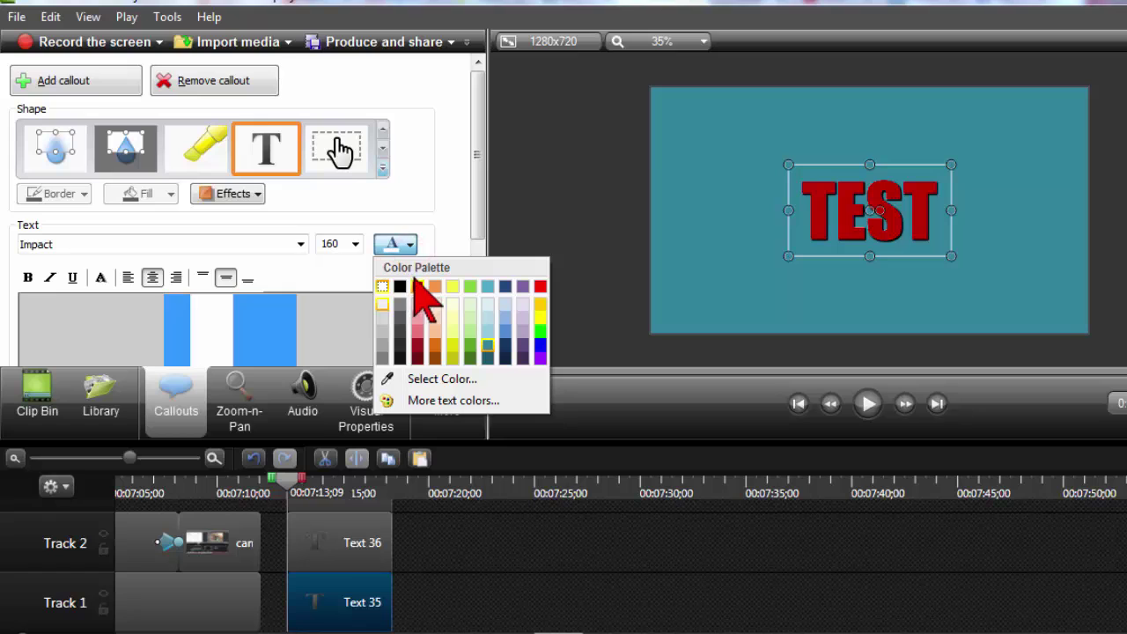
left_click(419, 286)
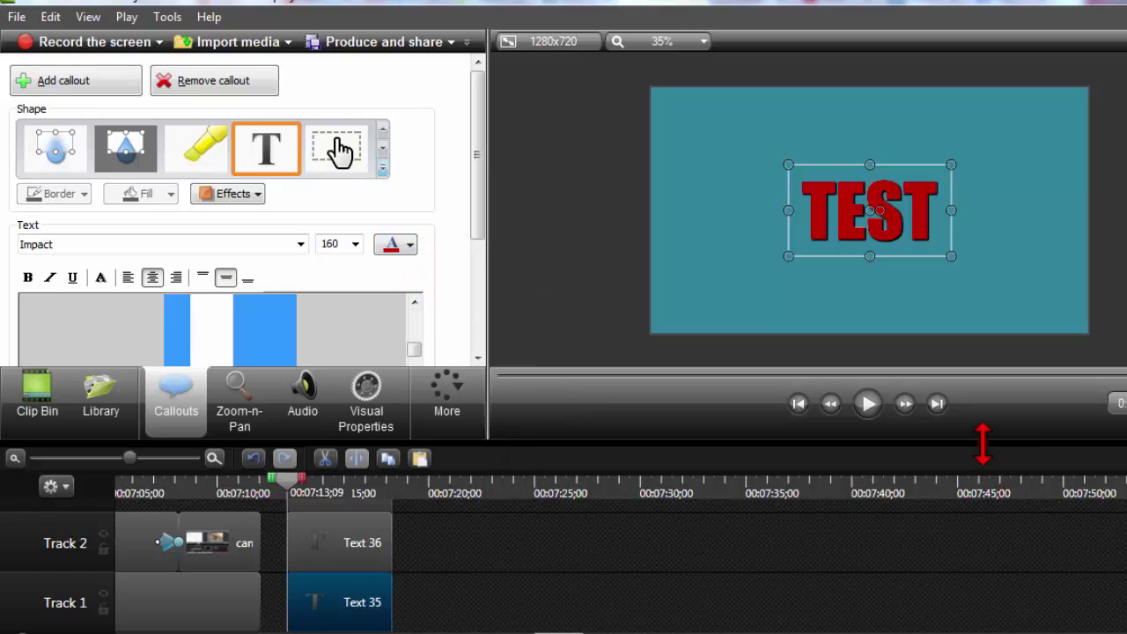
left_click_drag(982, 422, 983, 402)
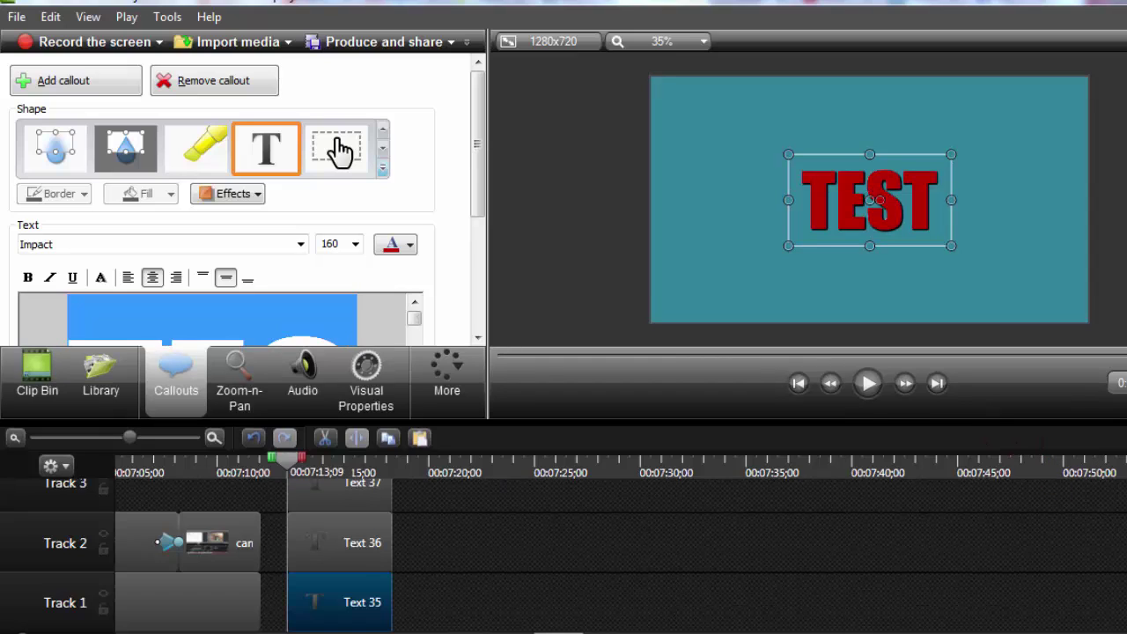
scroll(460, 583, "up", 5)
left_click(295, 511)
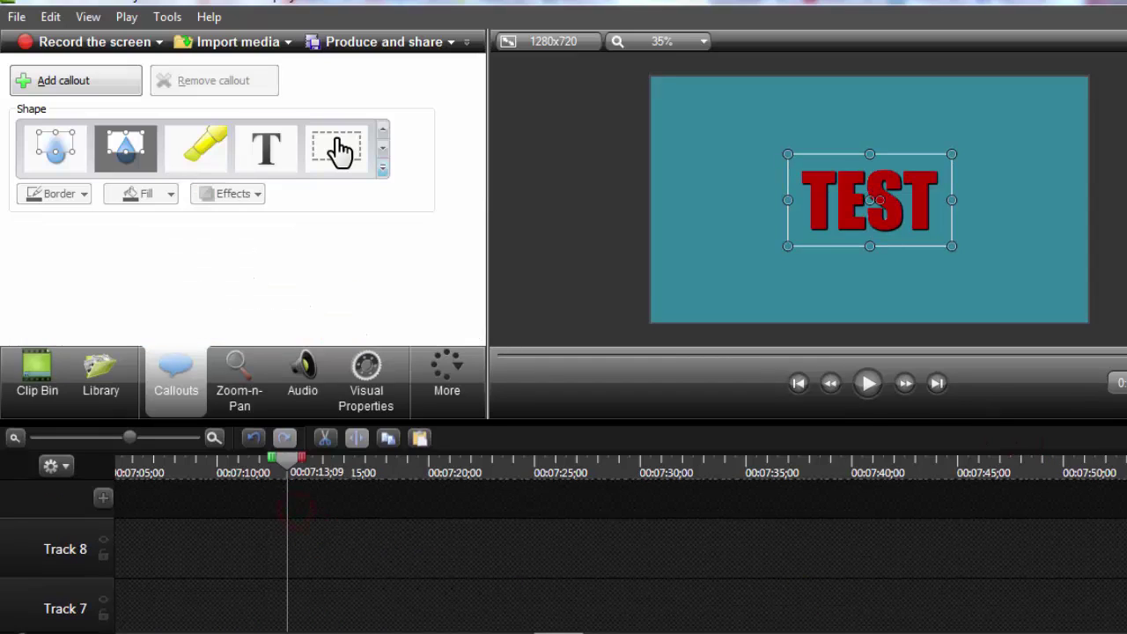
Scrub along the timeline through Group 9's rotation animation
left_click_drag(290, 458, 341, 463)
scroll(588, 299, "up", 1)
scroll(587, 299, "up", 1)
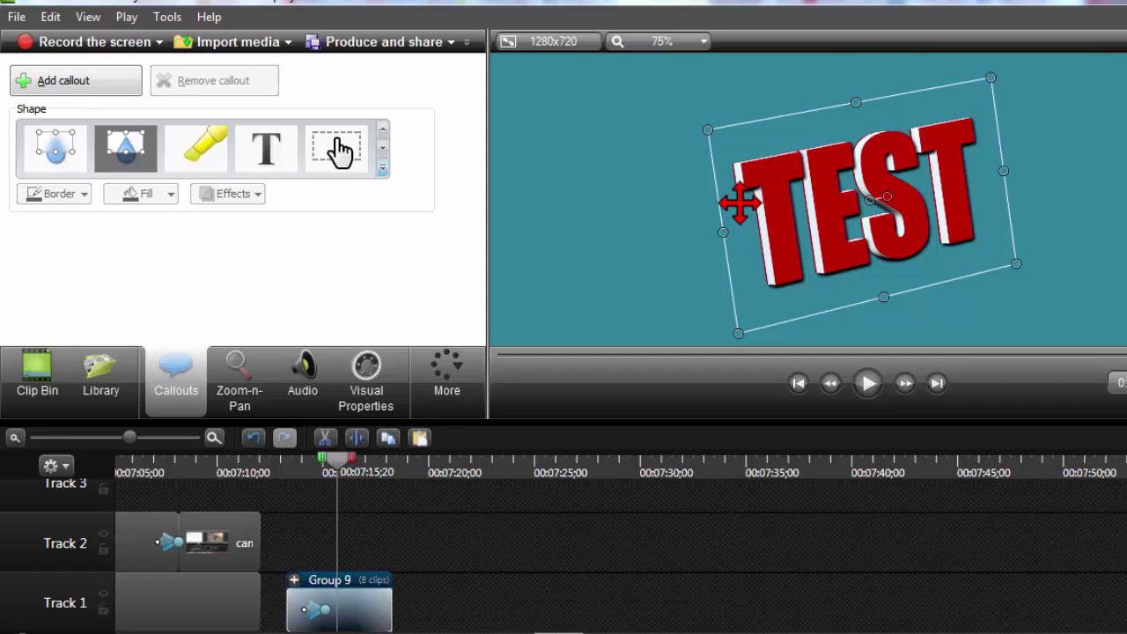
scroll(628, 246, "up", 2, "ctrl")
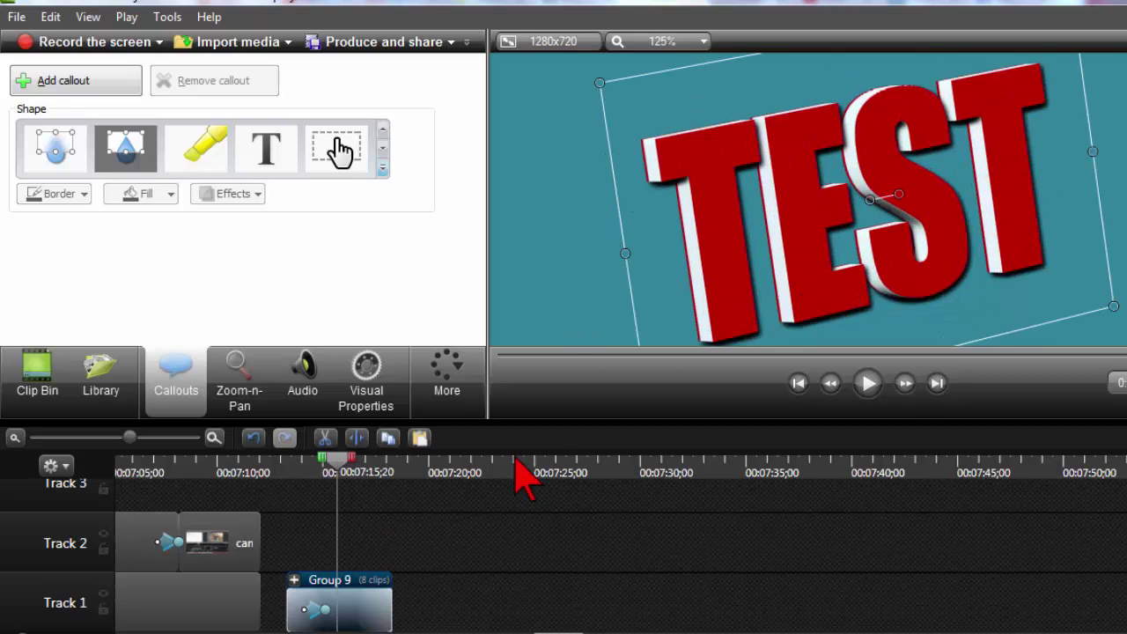
left_click(387, 465)
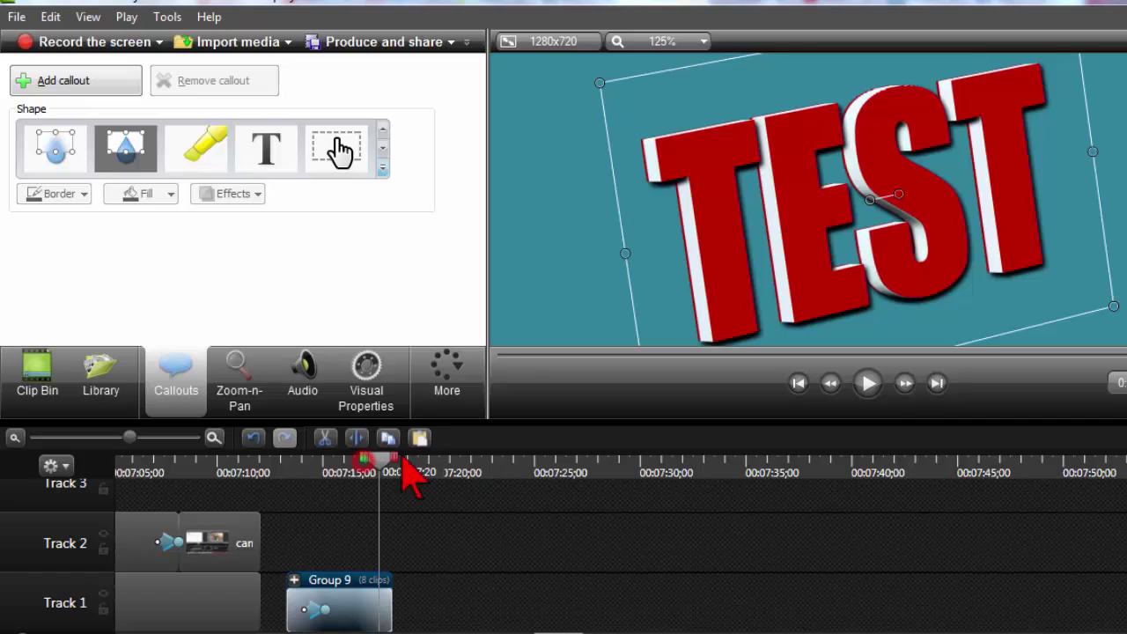
scroll(576, 242, "down", 1, "ctrl")
scroll(577, 242, "down", 2, "ctrl")
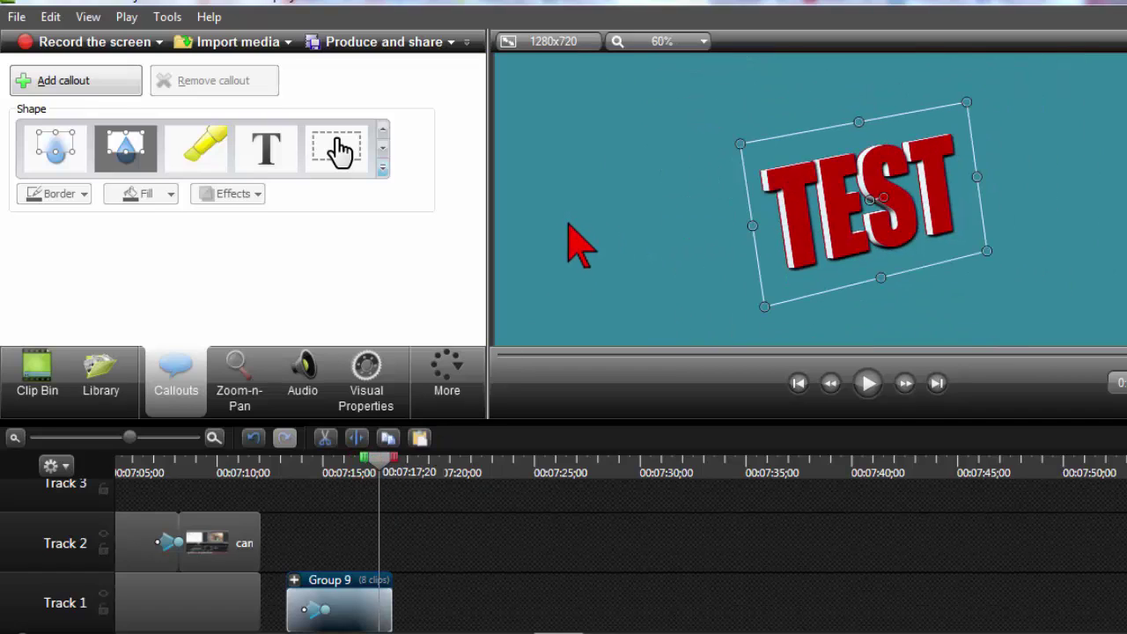
left_click_drag(381, 466, 358, 466)
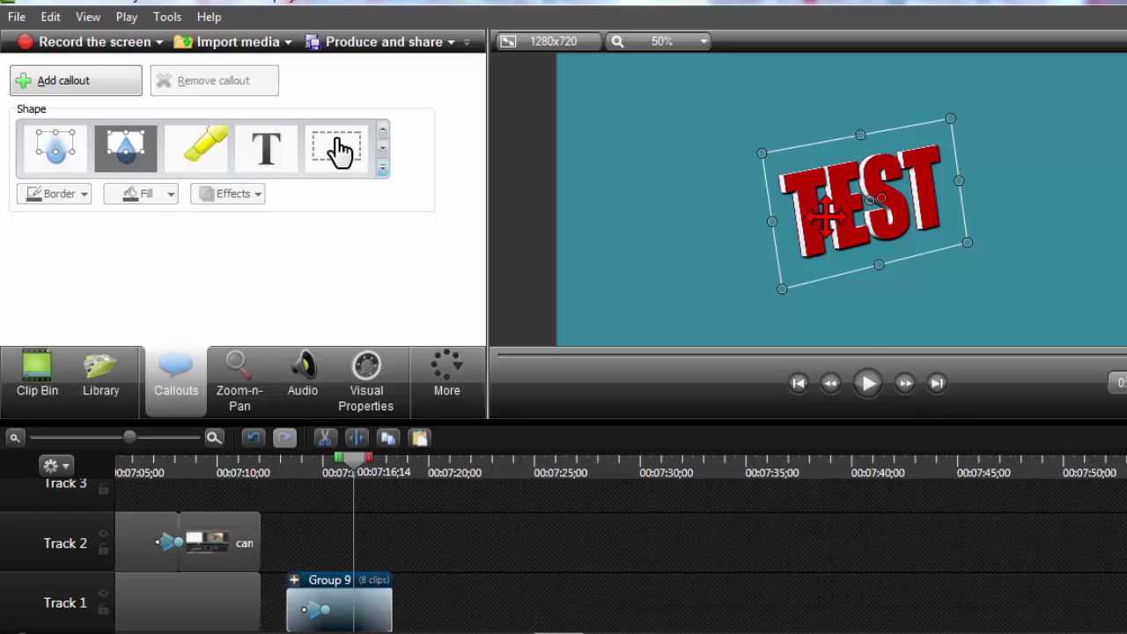
Drag-rotate the TEST group in 3D in the preview, play it back, then undo the tilt
left_click_drag(824, 216, 827, 207)
left_click_drag(784, 140, 757, 166)
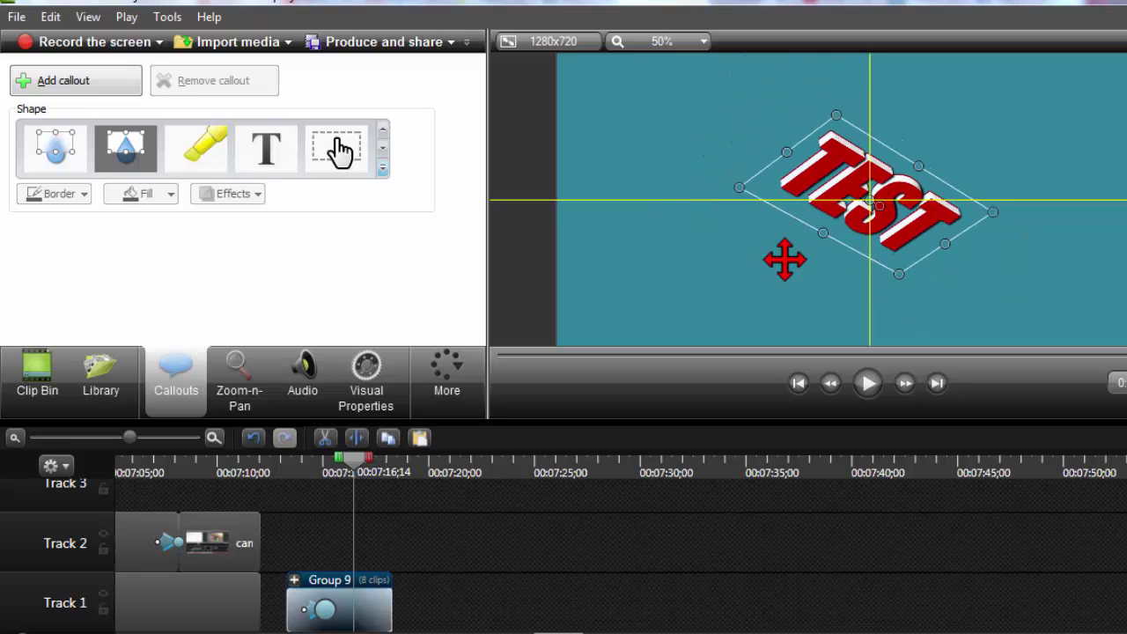
left_click_drag(817, 311, 1122, 315)
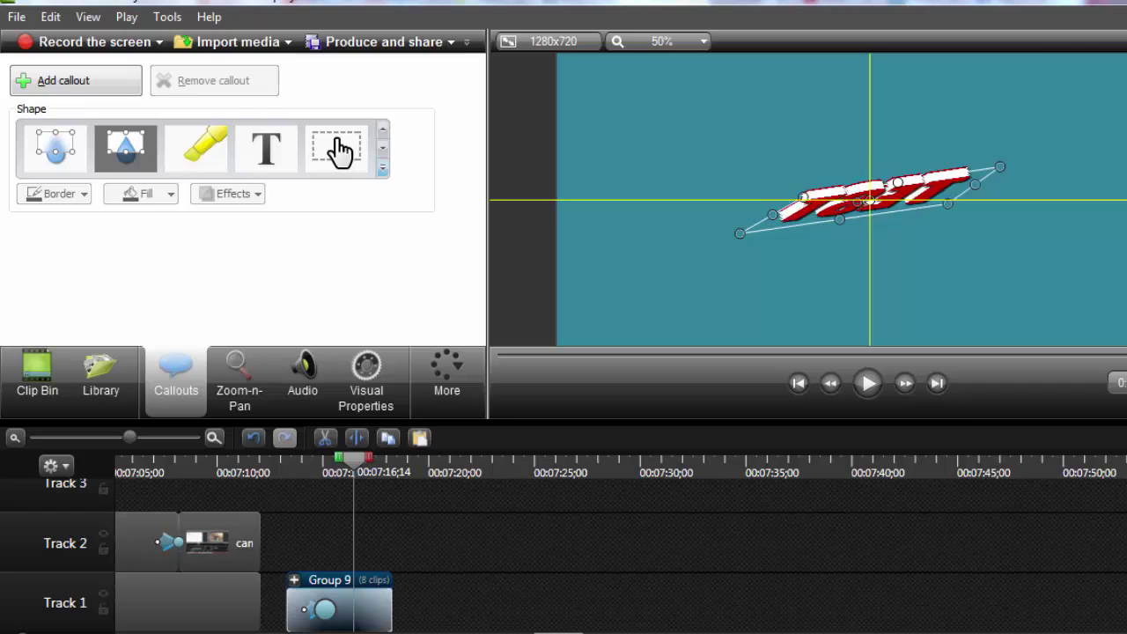
left_click_drag(1111, 46, 1126, 357)
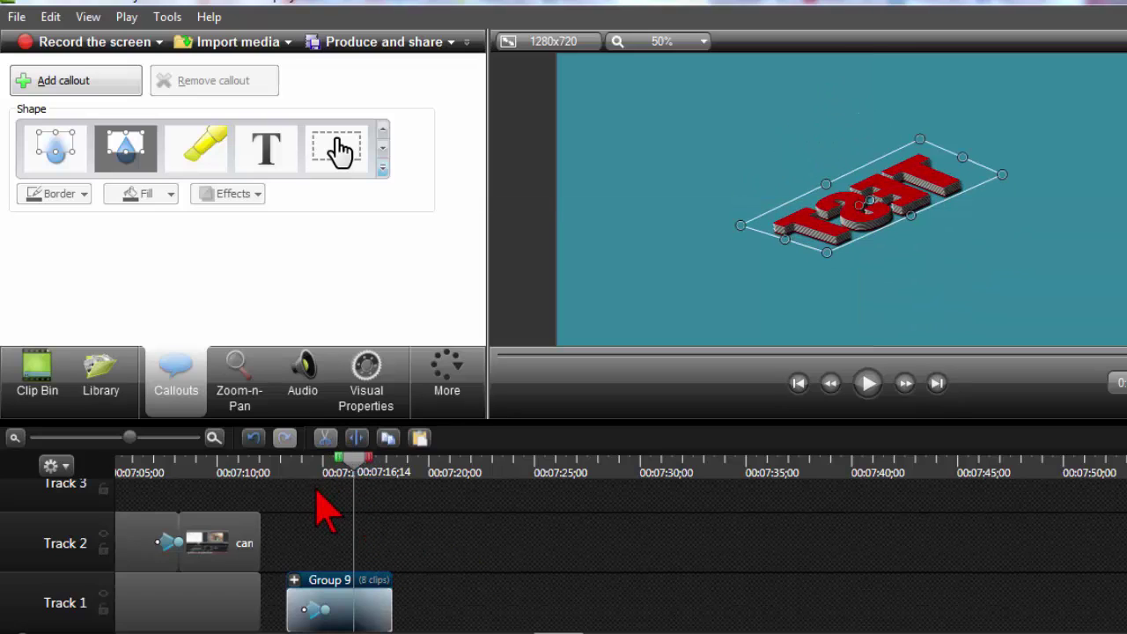
left_click(867, 385)
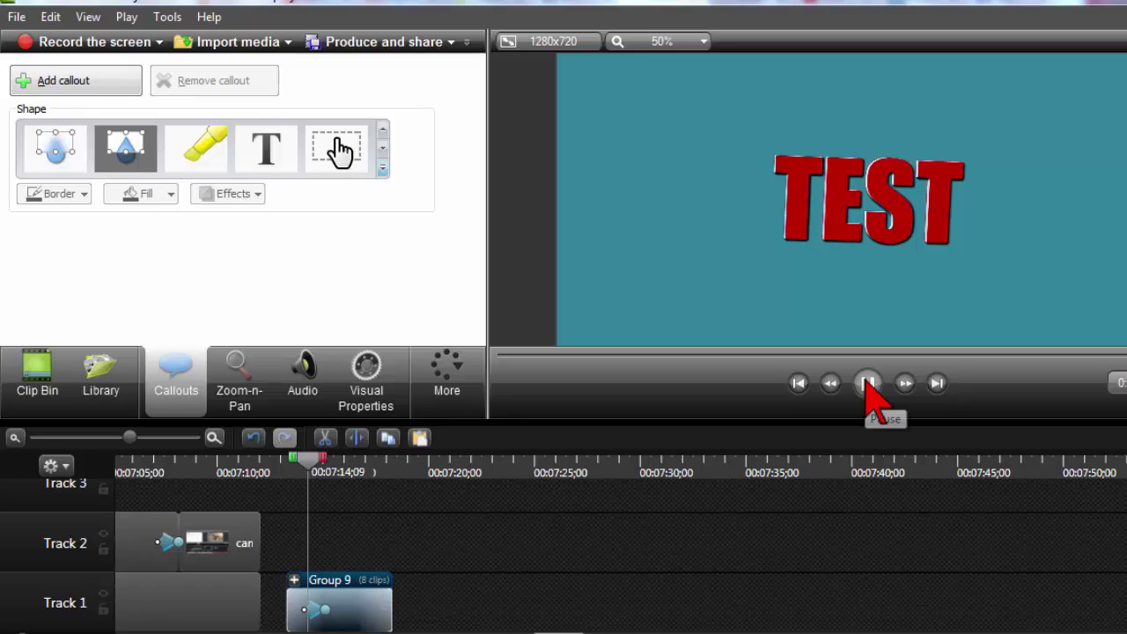
left_click(867, 387)
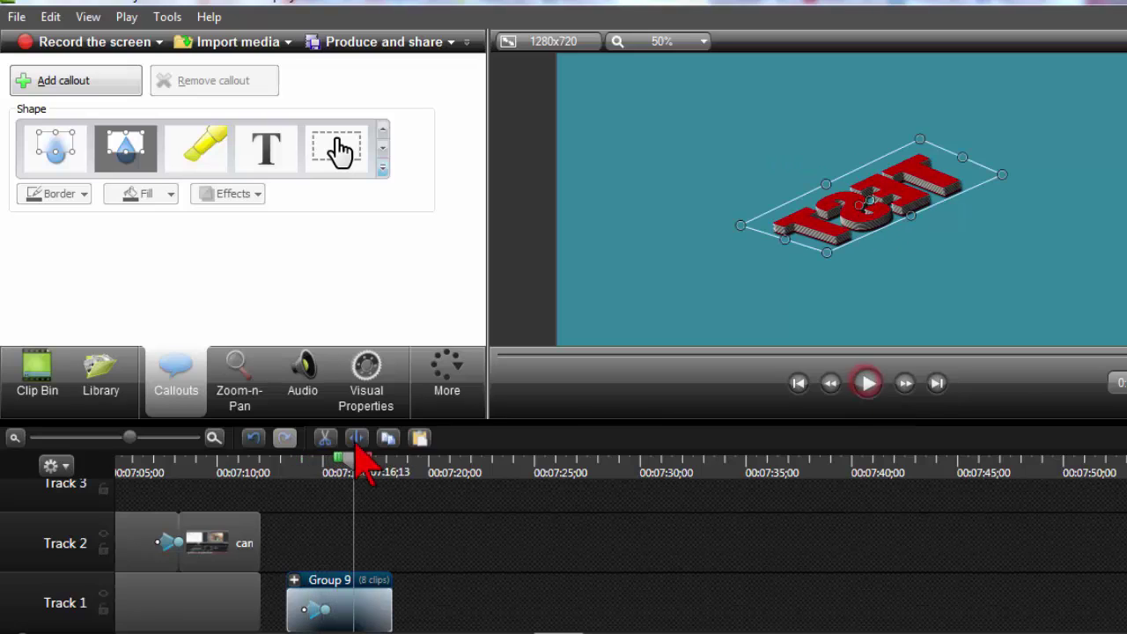
left_click(256, 438)
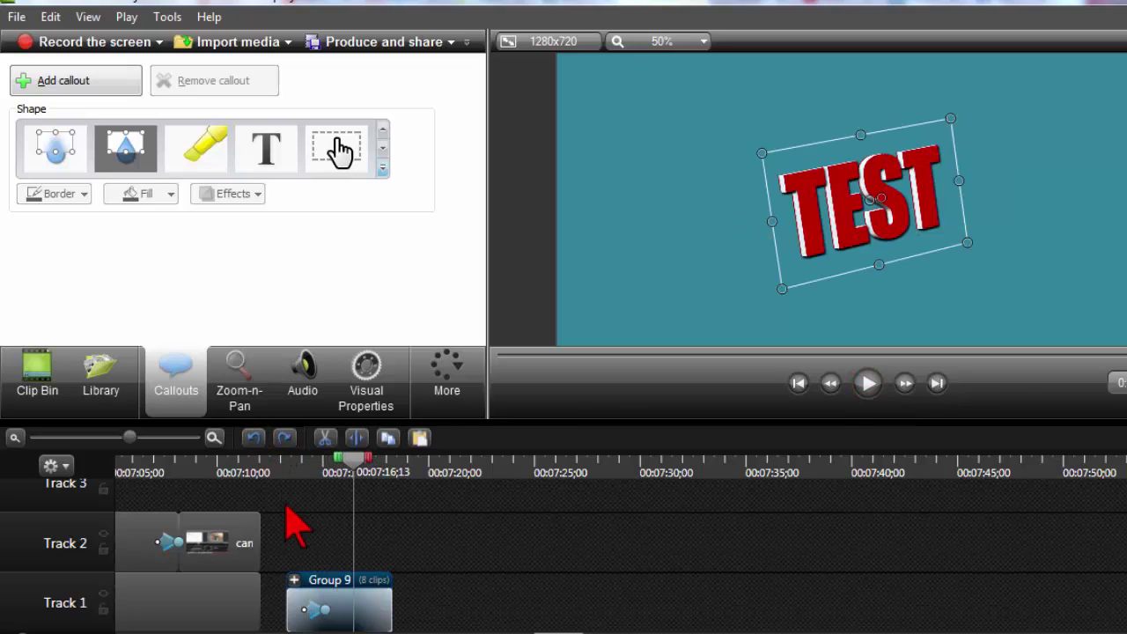
Set the group's rotation to Y 46, Z 380 and X -37 in Visual Properties
left_click(352, 387)
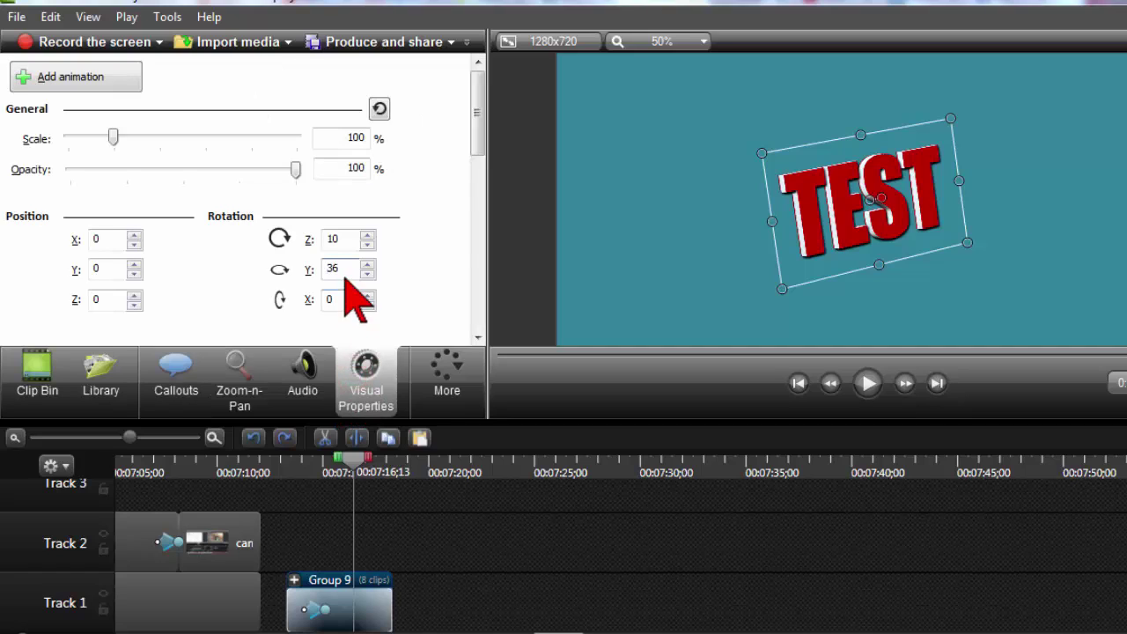
left_click(329, 270)
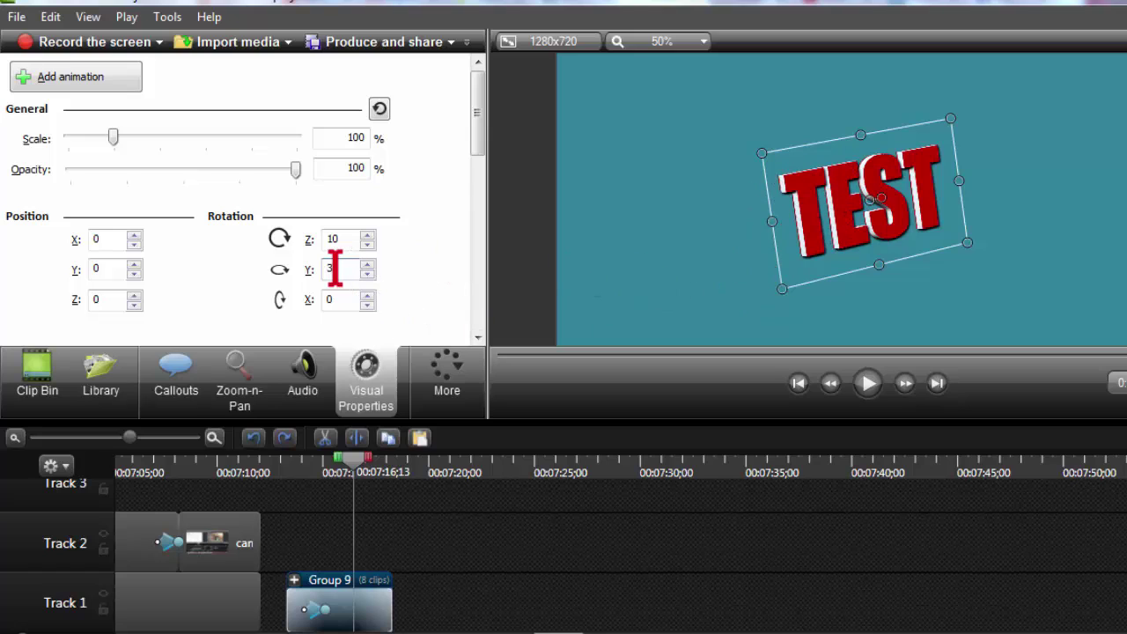
scroll(334, 269, "up", 1)
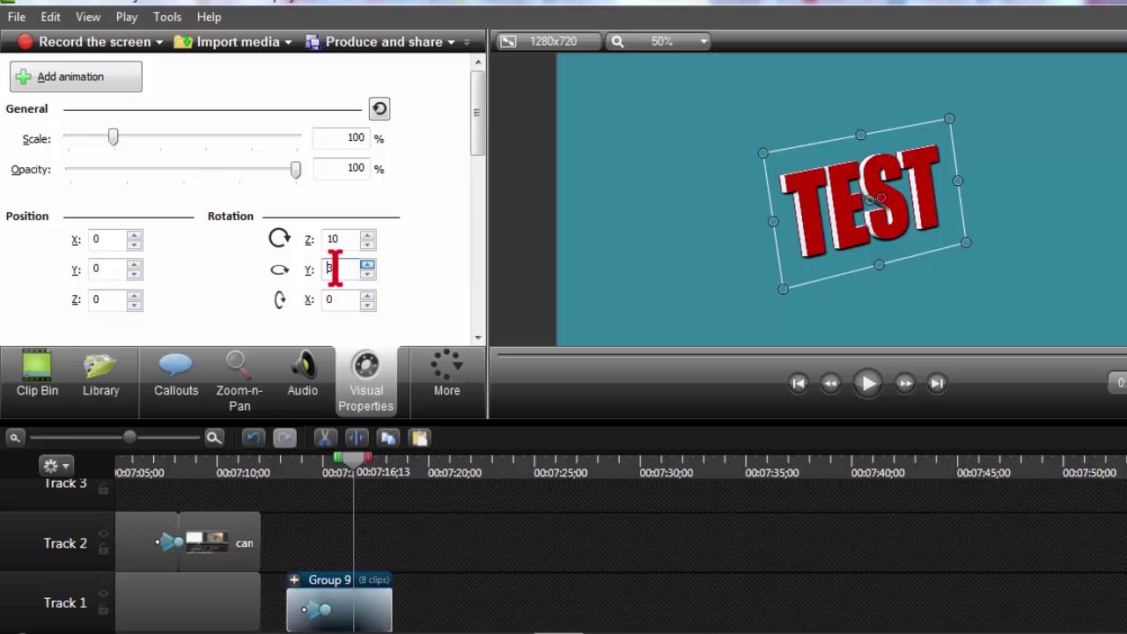
scroll(335, 269, "up", 3)
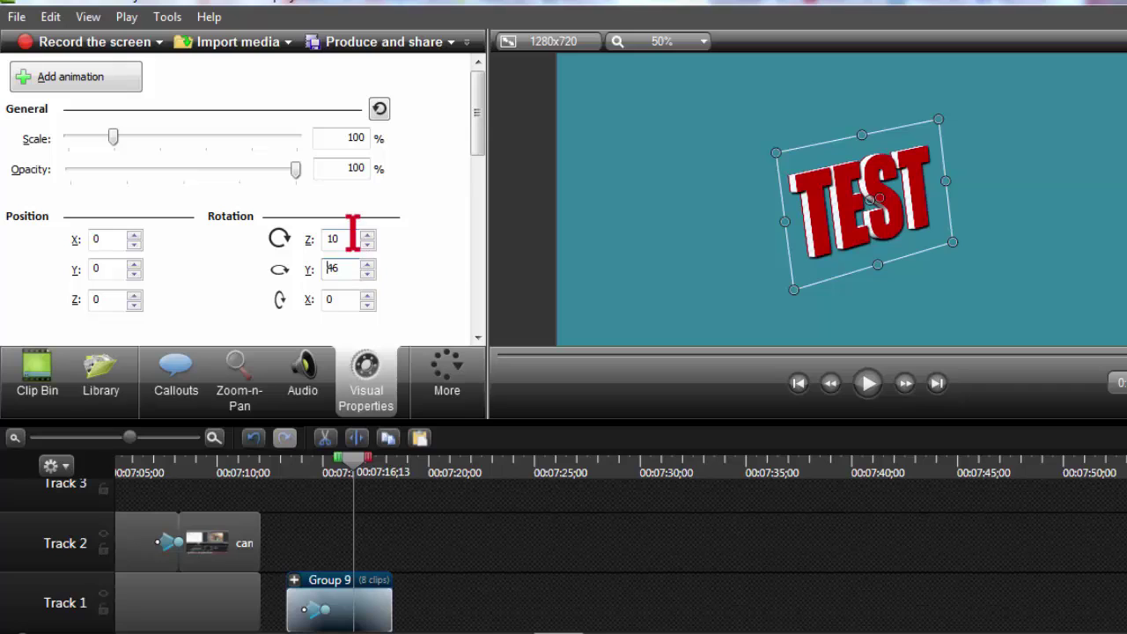
left_click(352, 232)
scroll(353, 231, "up", 15)
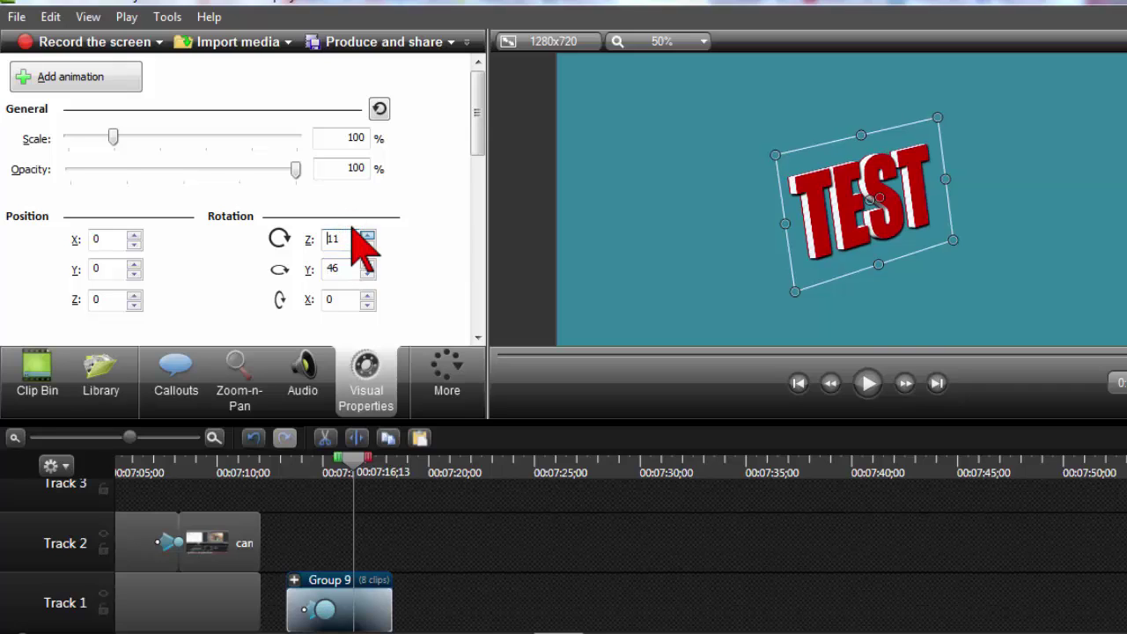
scroll(353, 231, "up", 20)
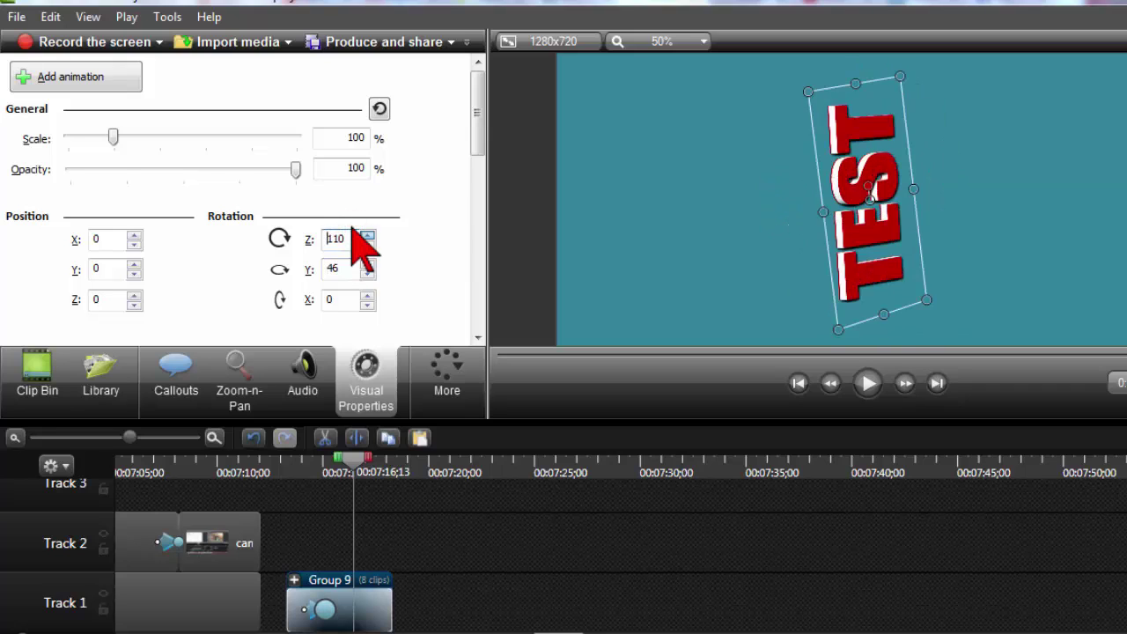
scroll(353, 231, "up", 10)
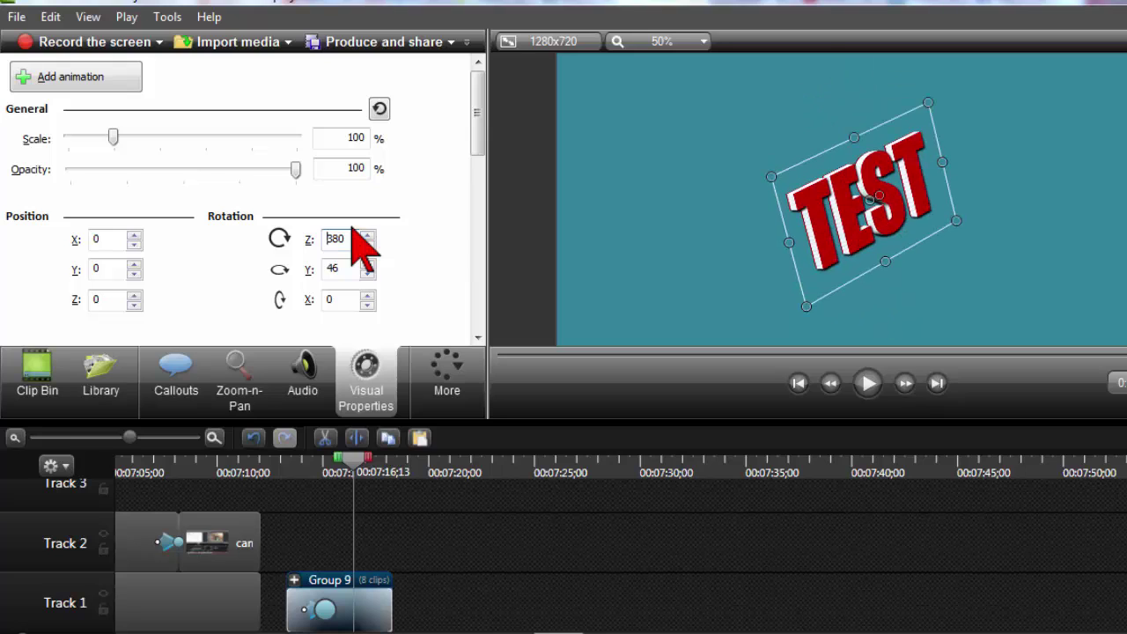
left_click(344, 300)
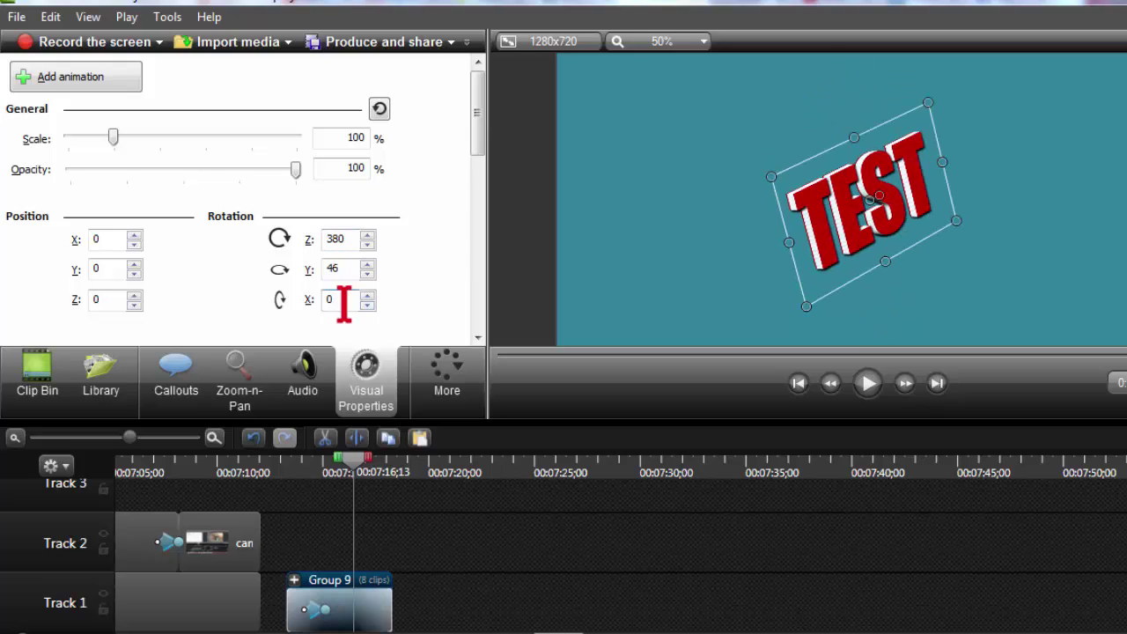
scroll(343, 304, "up", 7)
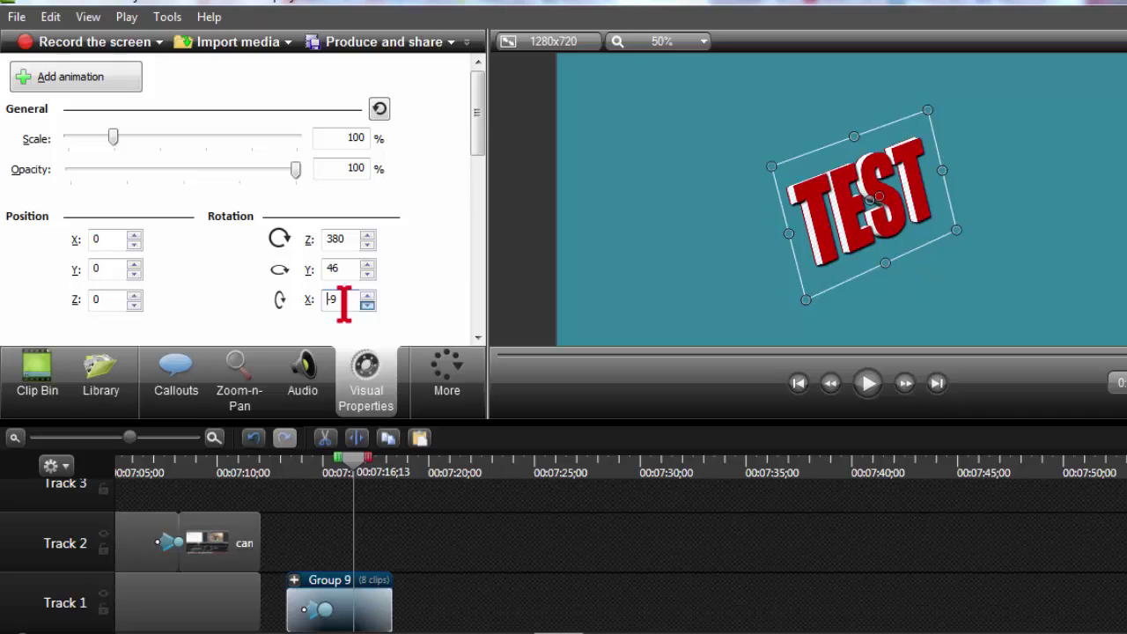
scroll(344, 304, "down", 3)
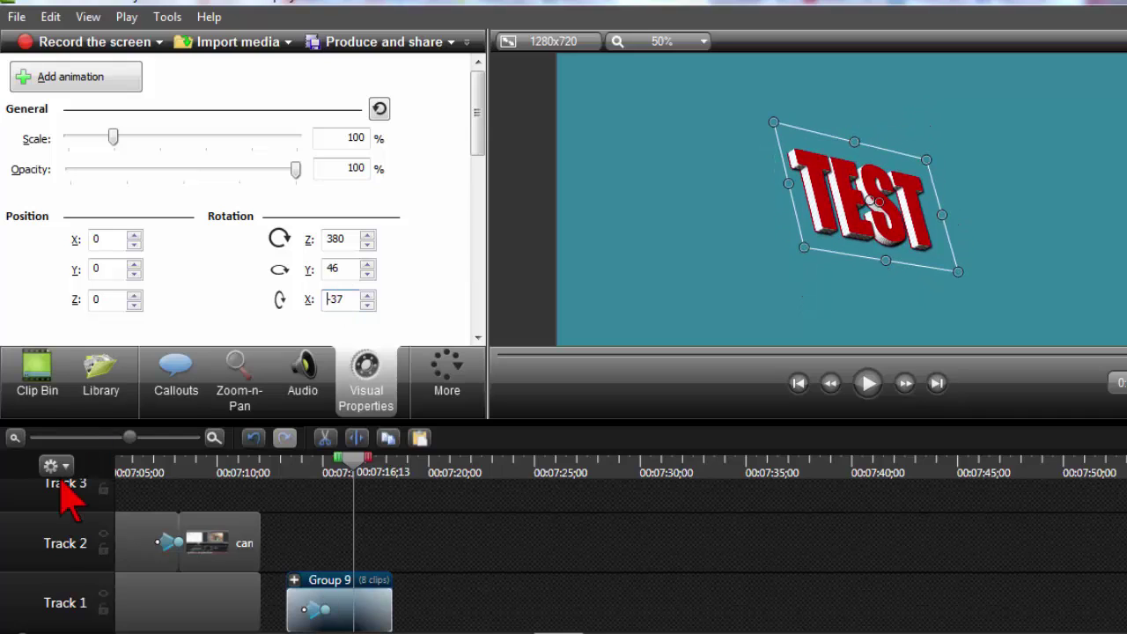
Replay the animation from the start to preview the new rotation
left_click(296, 461)
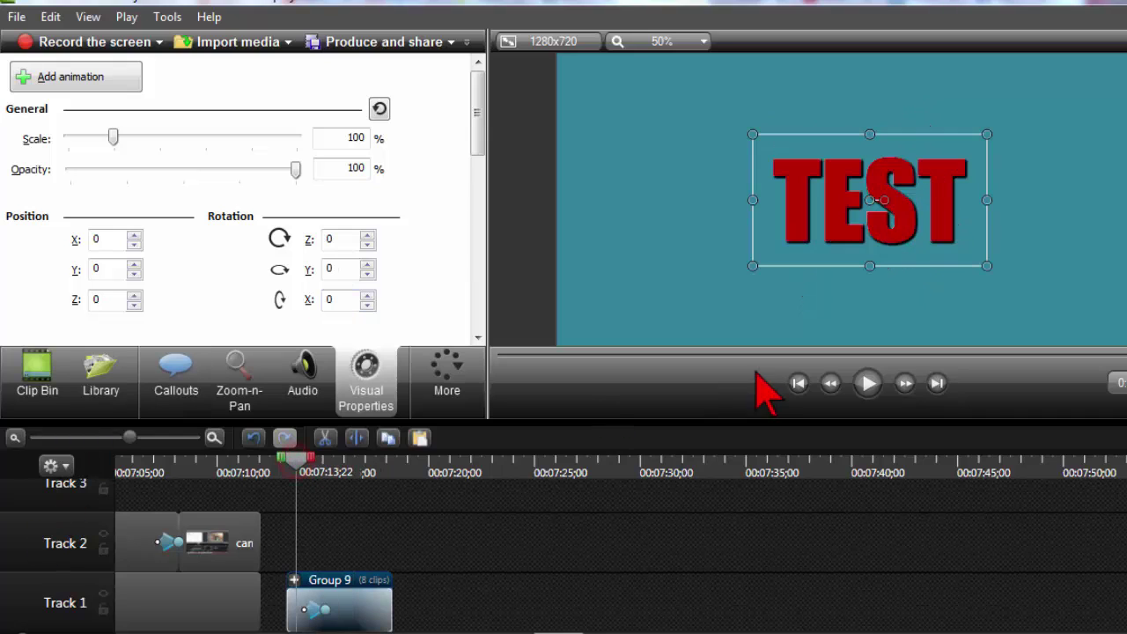
left_click(867, 382)
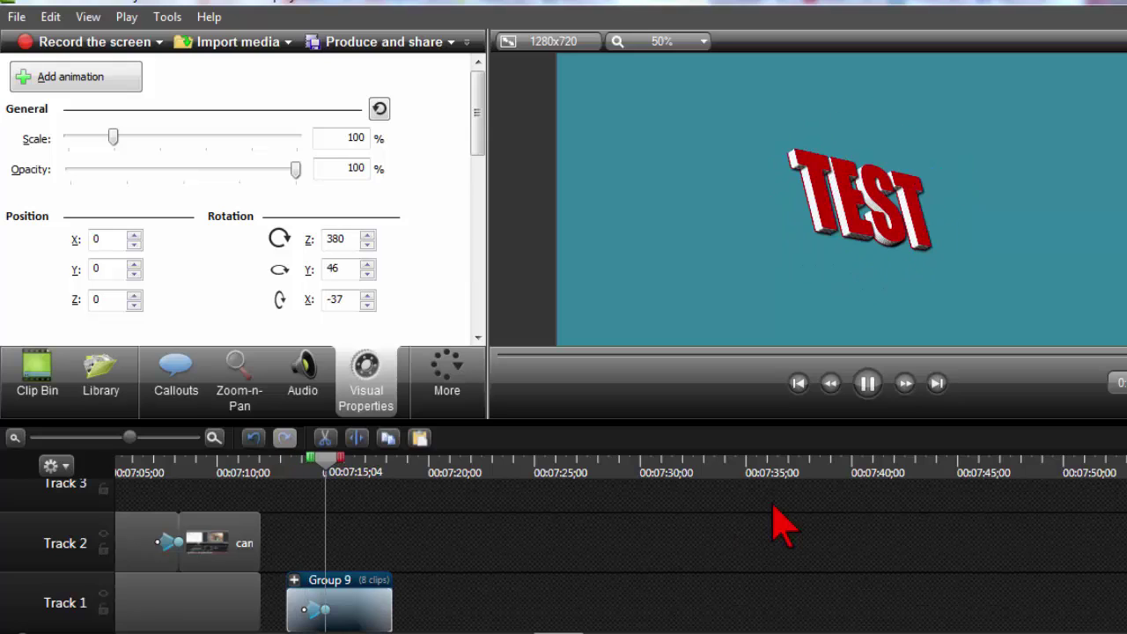
left_click(867, 383)
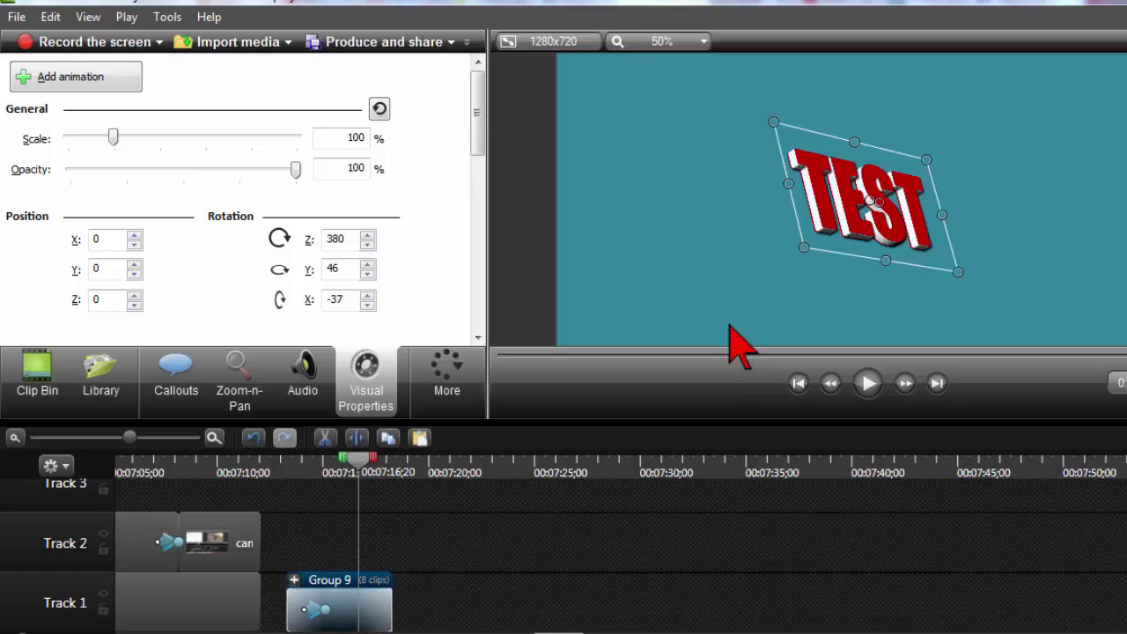
Expand Group 9 and toggle Text 35's shadow effect off and back on
left_click(337, 464)
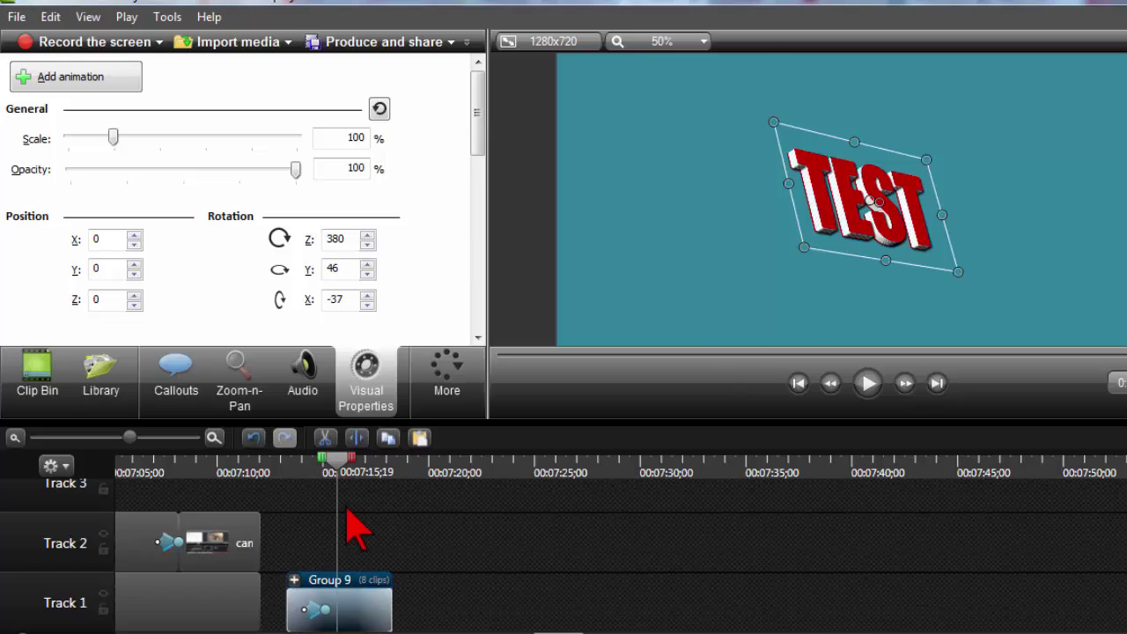
left_click(295, 580)
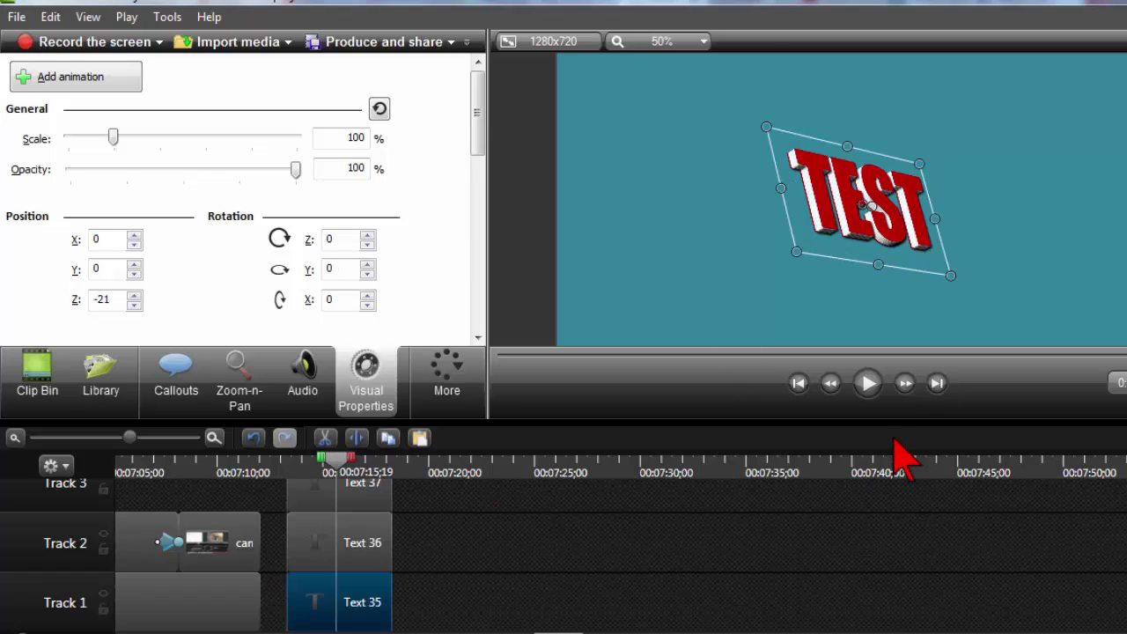
left_click_drag(895, 424, 893, 384)
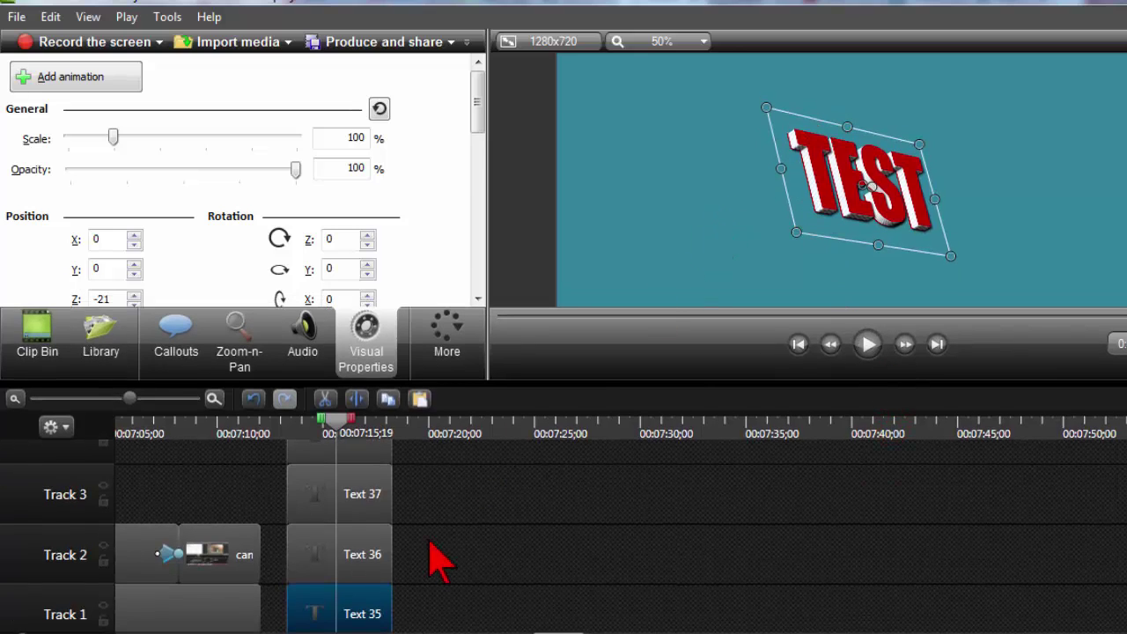
double_click(383, 616)
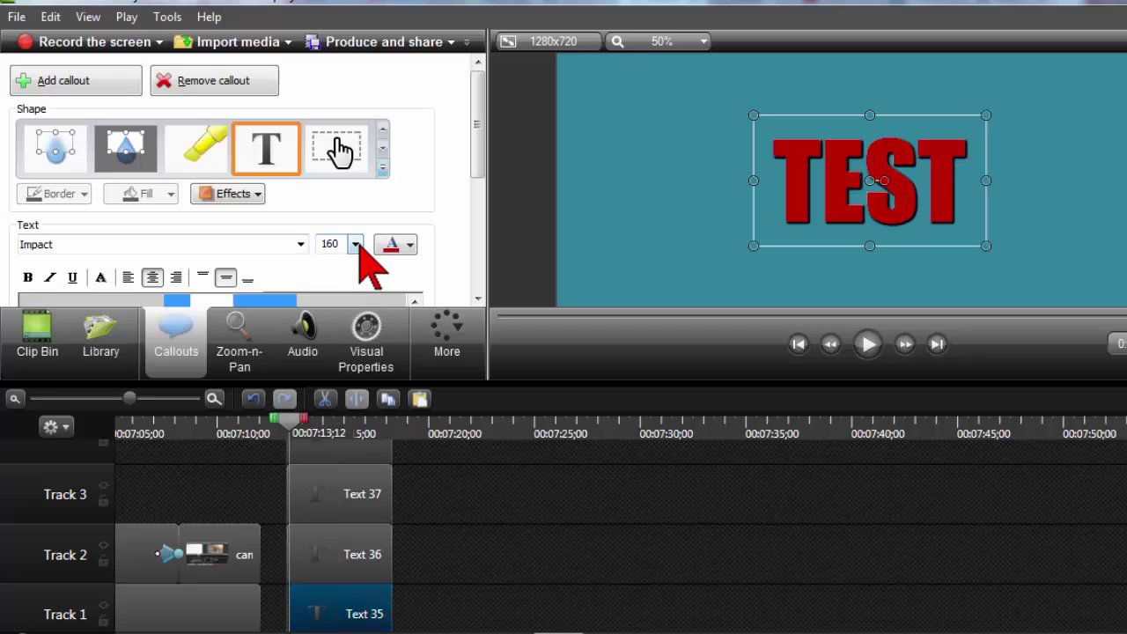
left_click(233, 194)
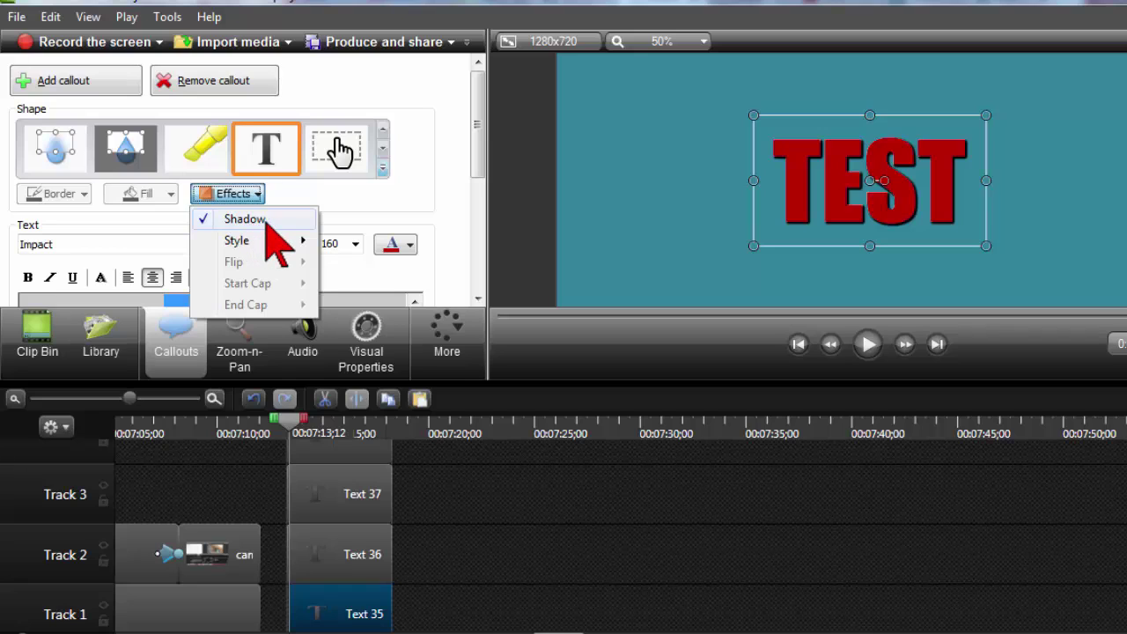
left_click(204, 219)
scroll(110, 154, "down", 3)
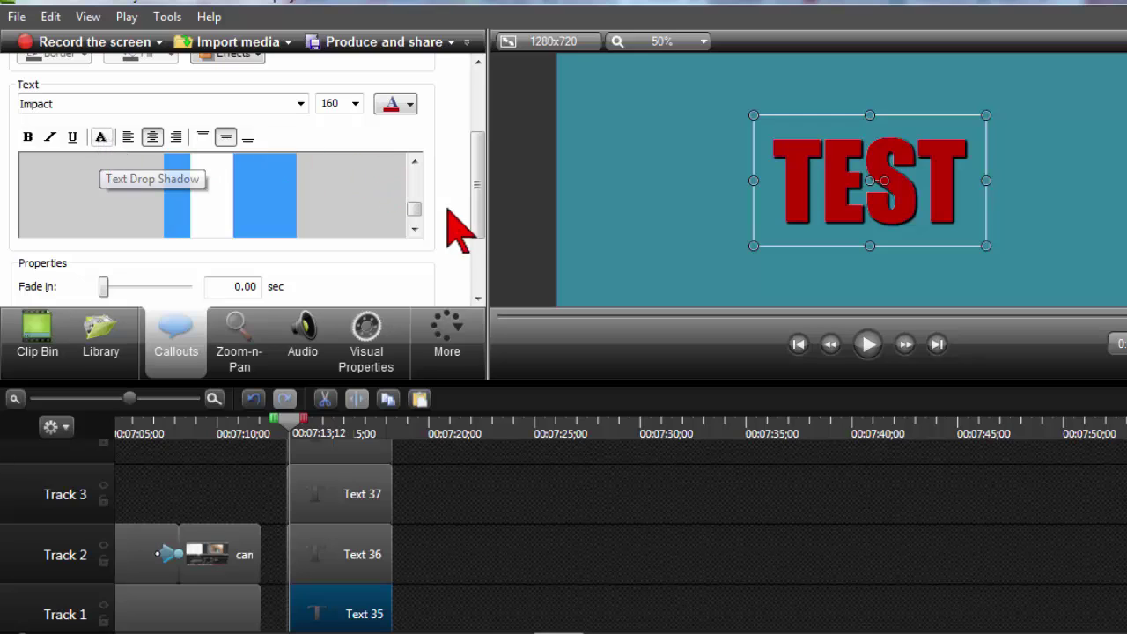
mouse_move(476, 214)
left_mouse_down()
mouse_move(490, 283)
mouse_move(491, 171)
mouse_move(496, 206)
left_mouse_up()
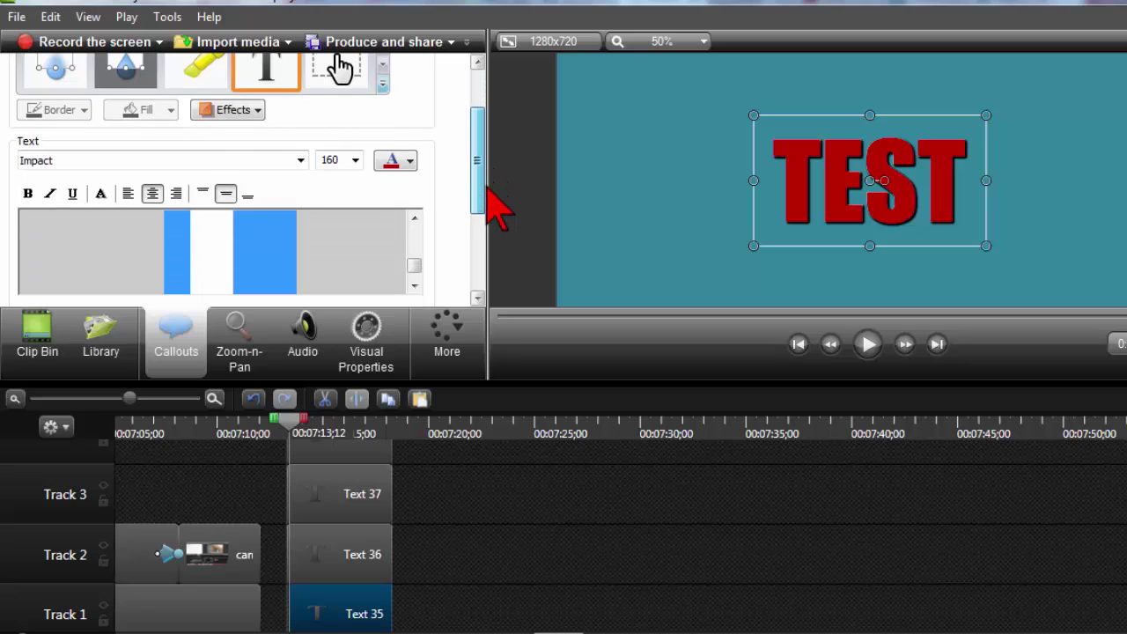
left_click(256, 111)
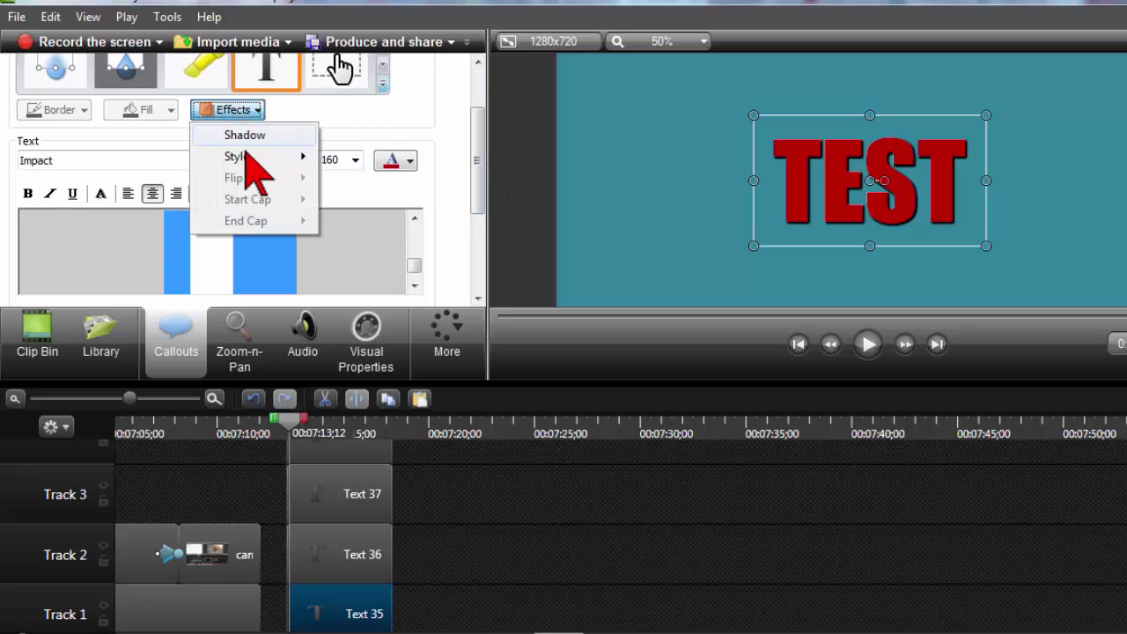
left_click(251, 135)
mouse_move(482, 201)
left_mouse_down()
mouse_move(497, 275)
mouse_move(498, 188)
mouse_move(485, 189)
left_mouse_up()
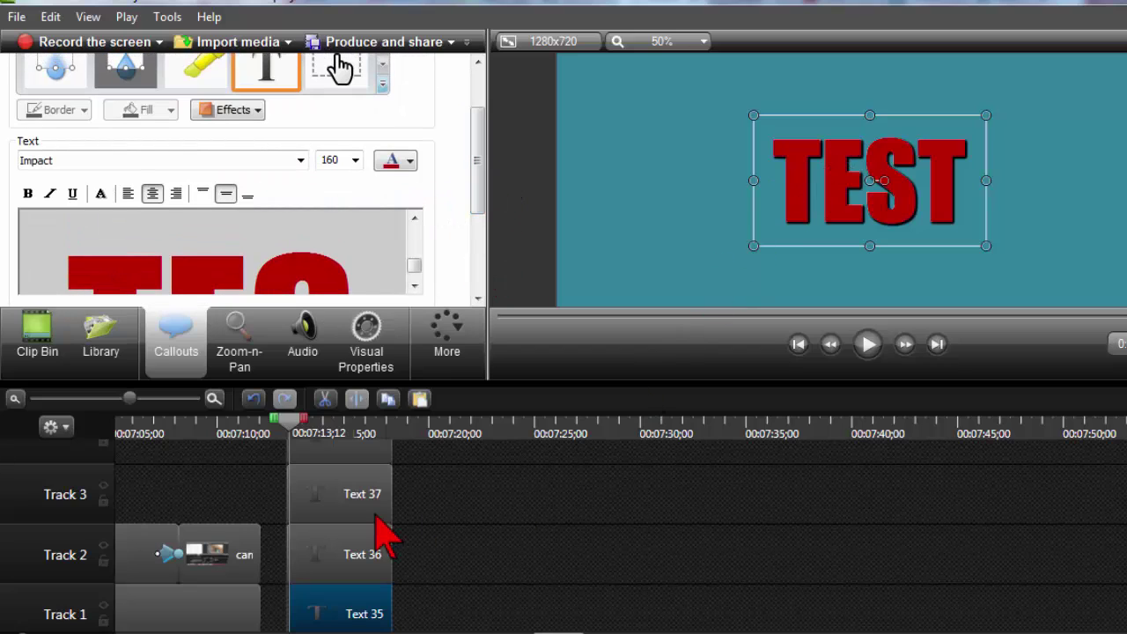
Confirm Text 36's Shadow effect is checked, then scroll to the fade properties
left_click(384, 546)
left_click(237, 109)
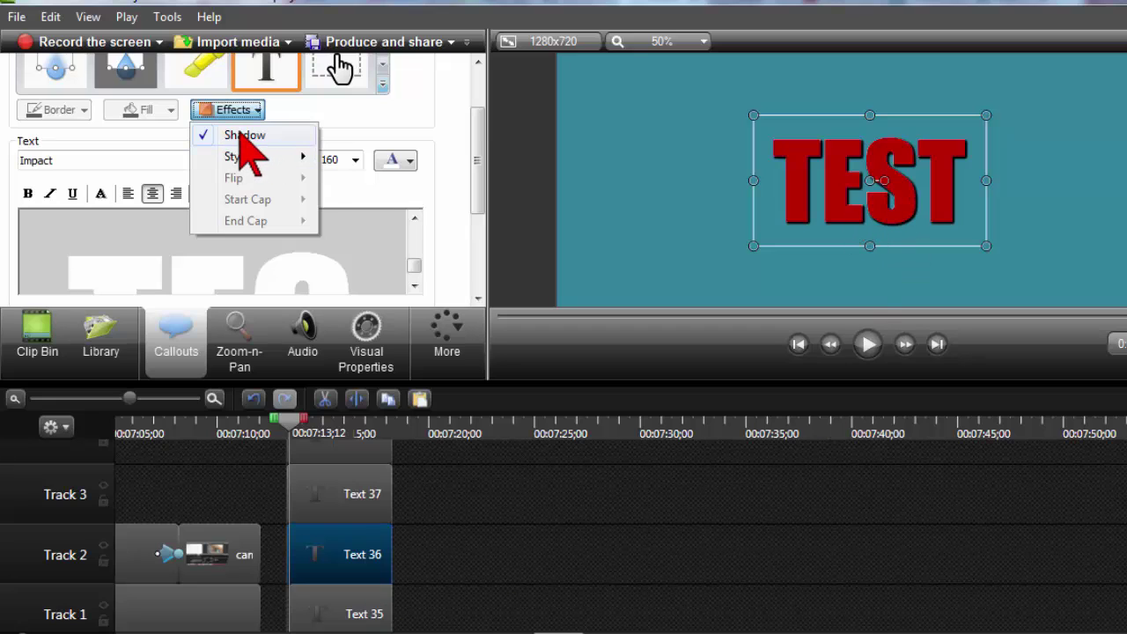
left_click(484, 156)
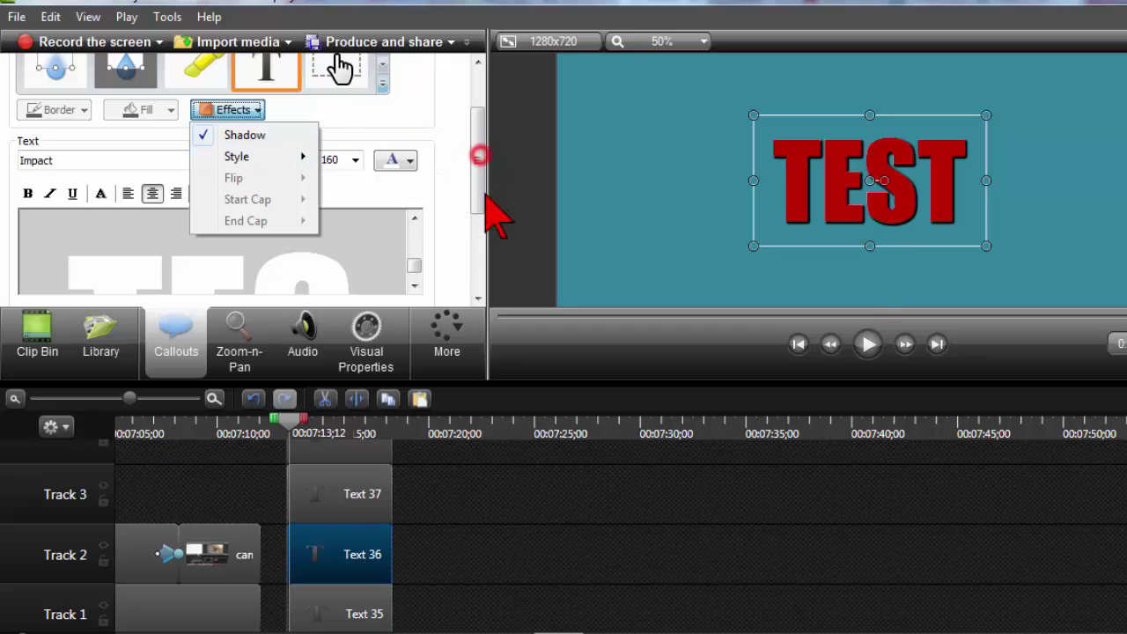
scroll(479, 275, "down", 3)
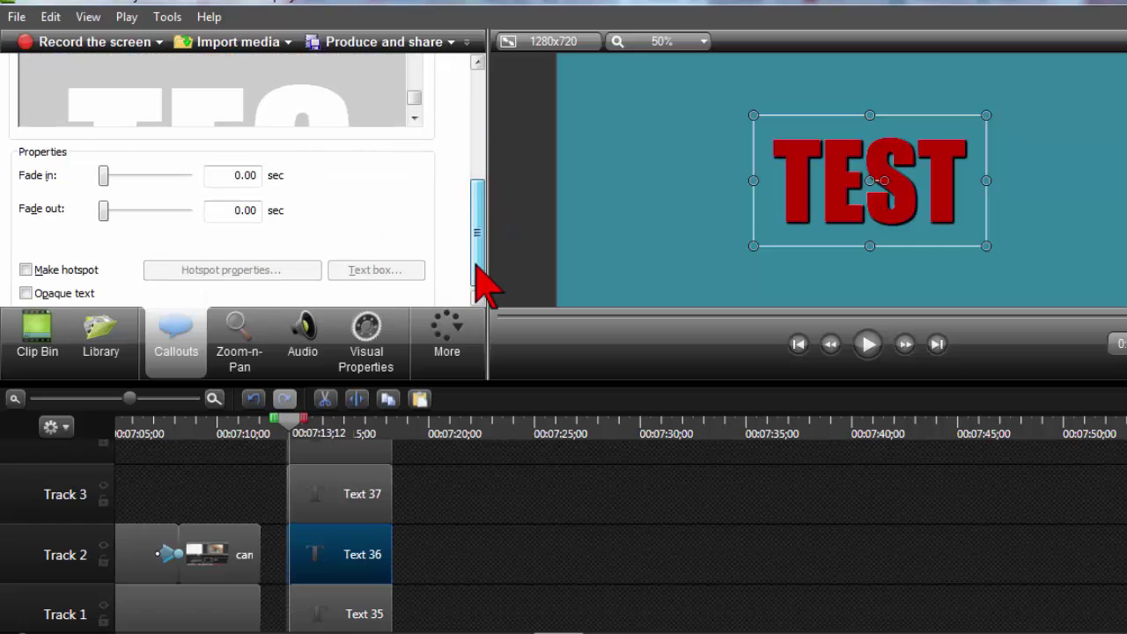
Add a Text 43 TEST callout after Group 9, enlarged to show the full word, shadow on
left_click(442, 421)
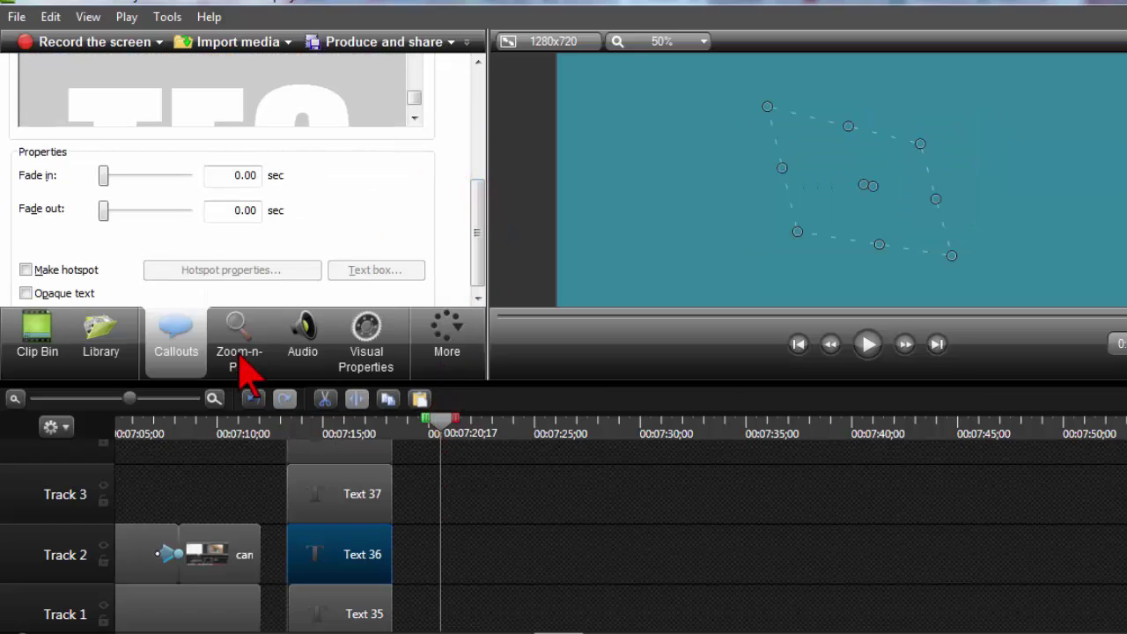
left_click_drag(476, 250, 476, 141)
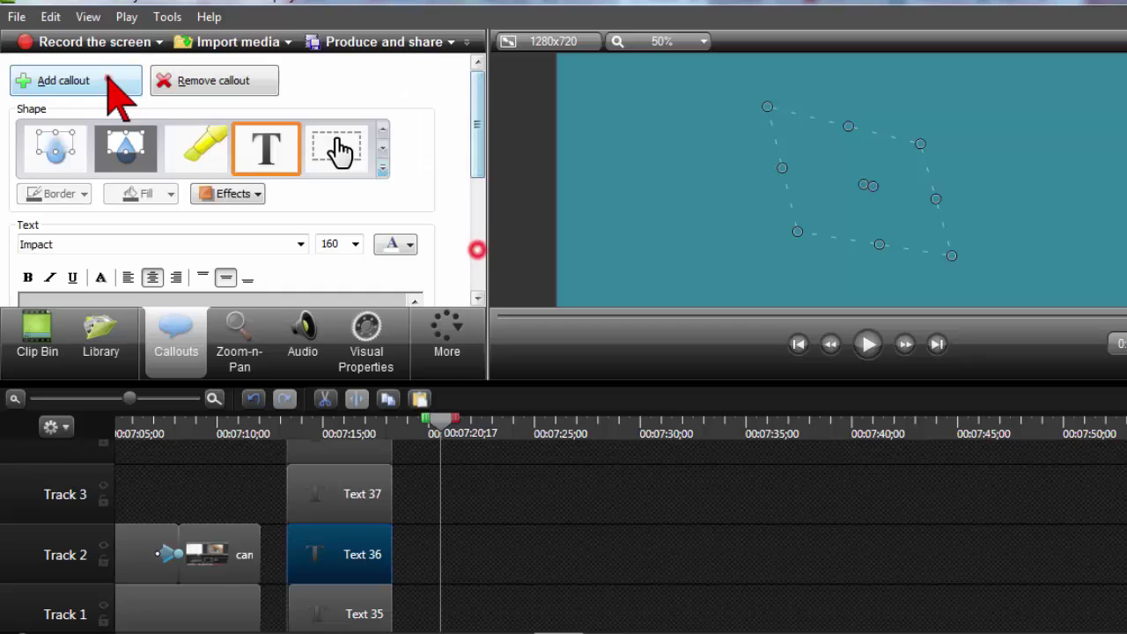
left_click(105, 81)
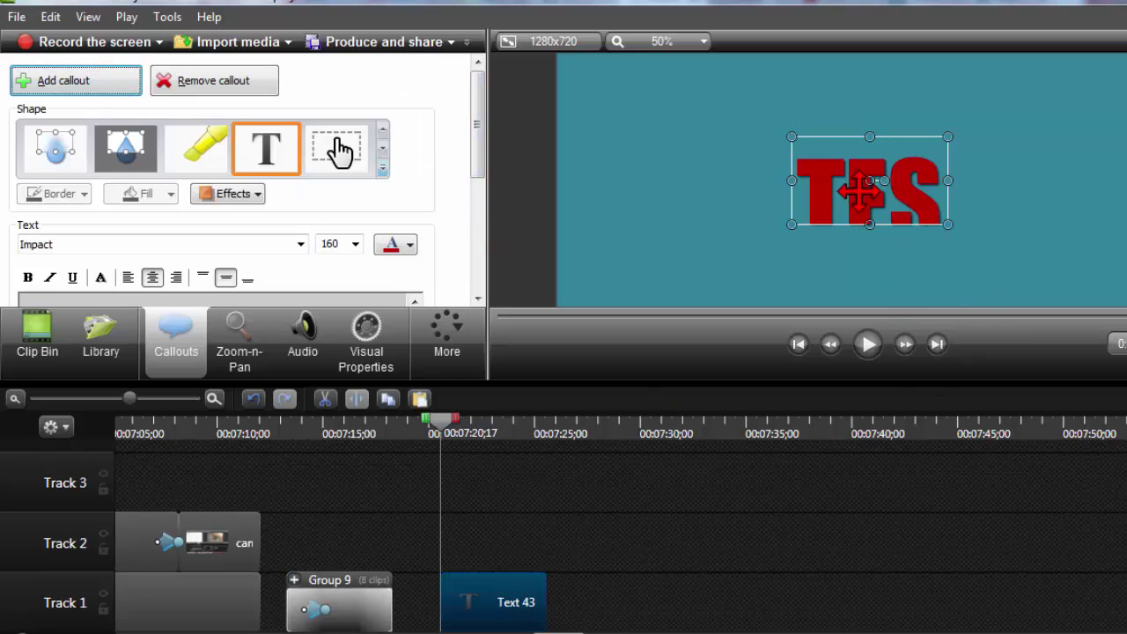
left_click_drag(947, 224, 1056, 294)
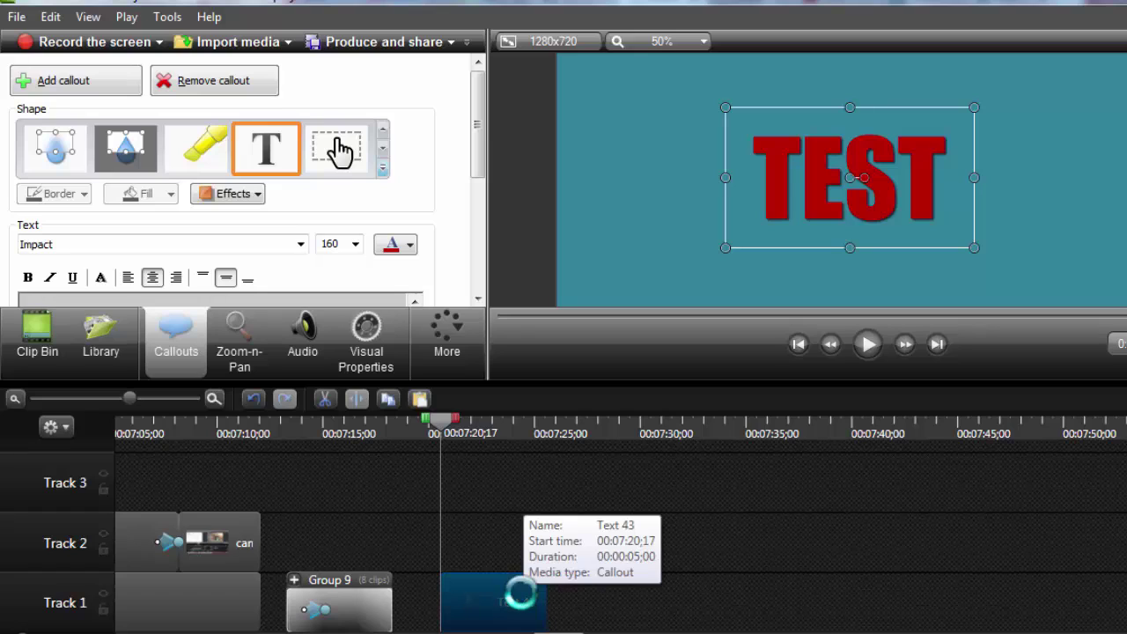
left_click_drag(472, 150, 480, 183)
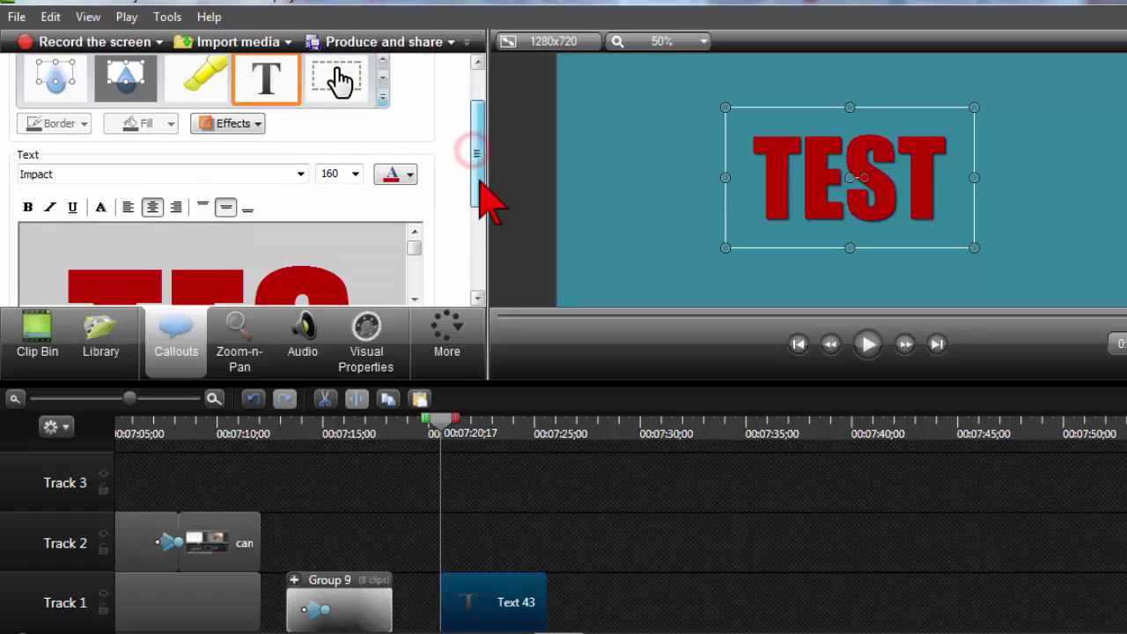
left_click(258, 126)
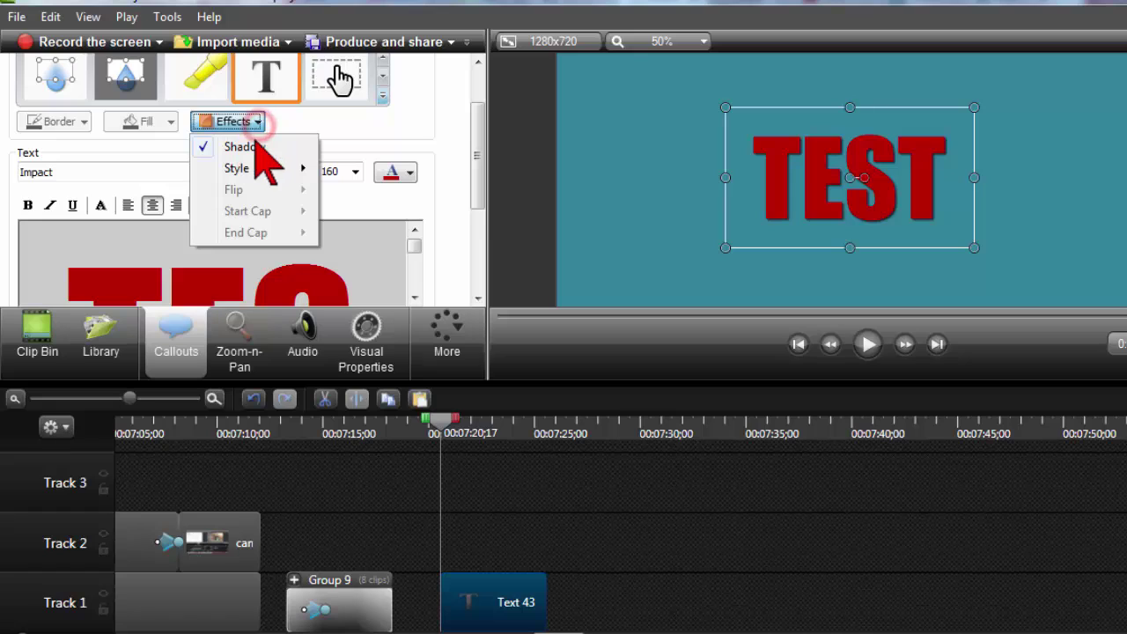
left_click(443, 429)
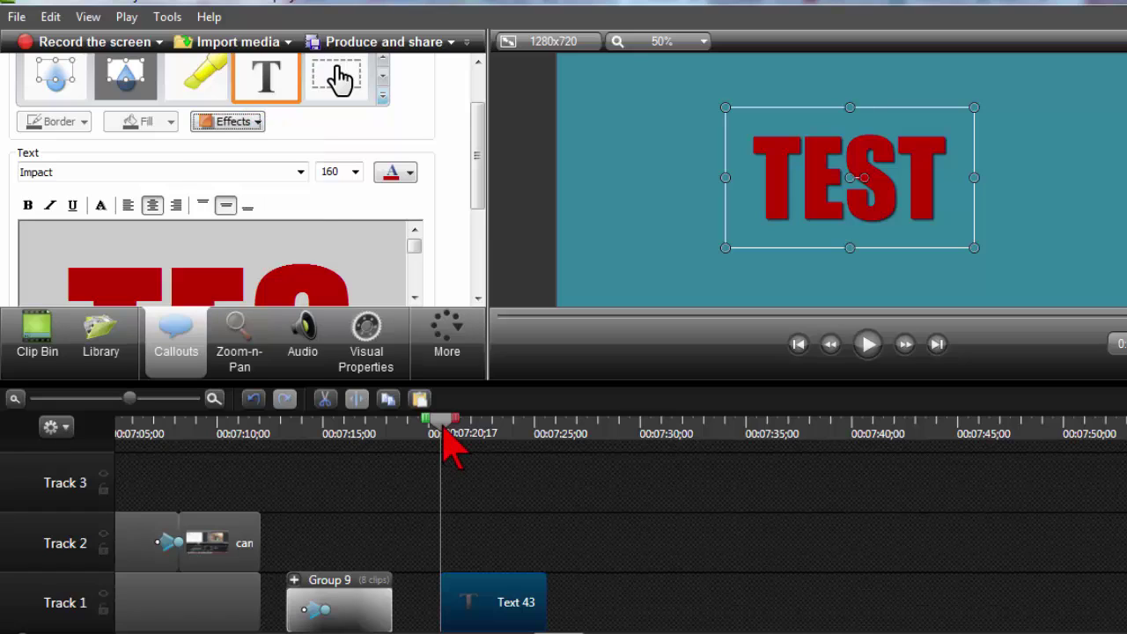
left_click(353, 425)
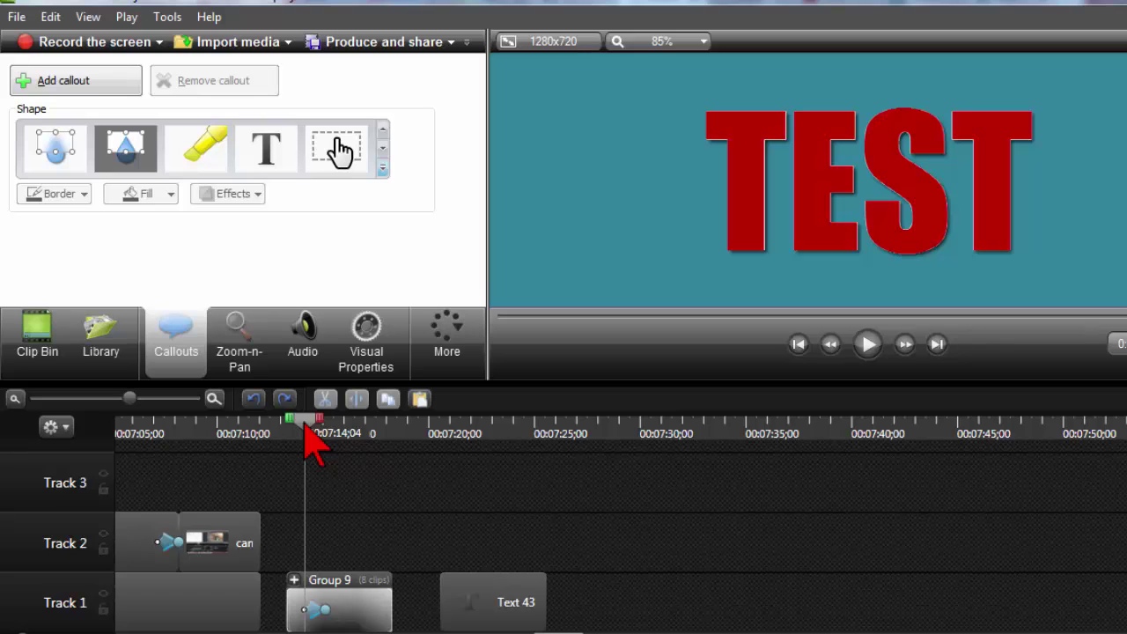
Preview the rotating TEST, then expand Group 9 to show Text 35–38 on Tracks 1–4
left_click_drag(308, 440, 287, 440)
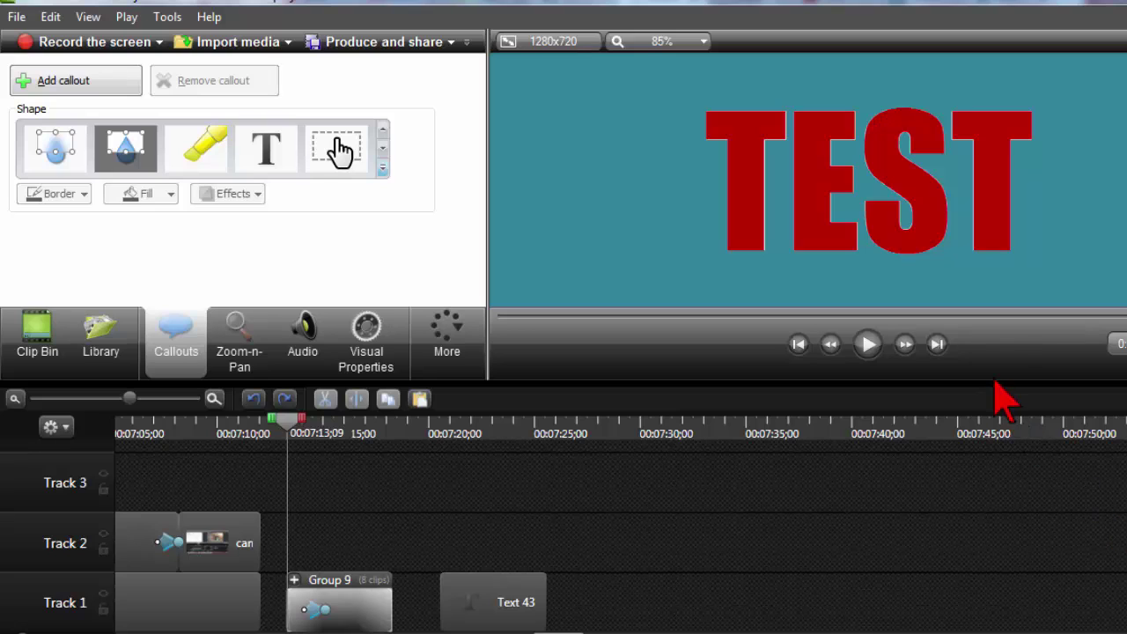
left_click_drag(995, 337, 995, 333)
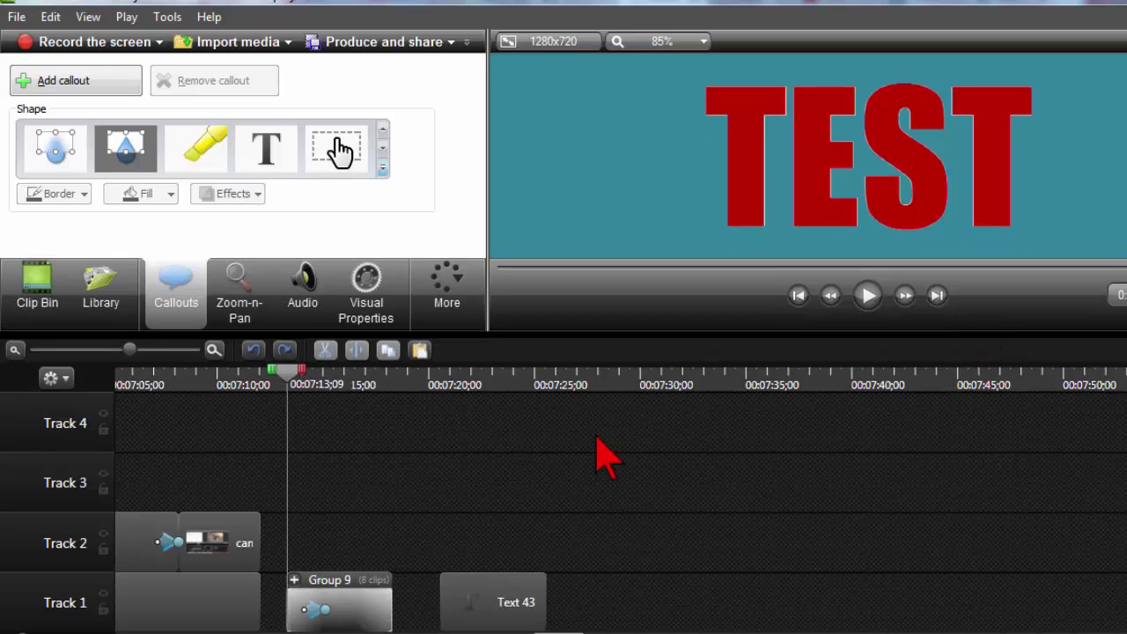
left_click(870, 299)
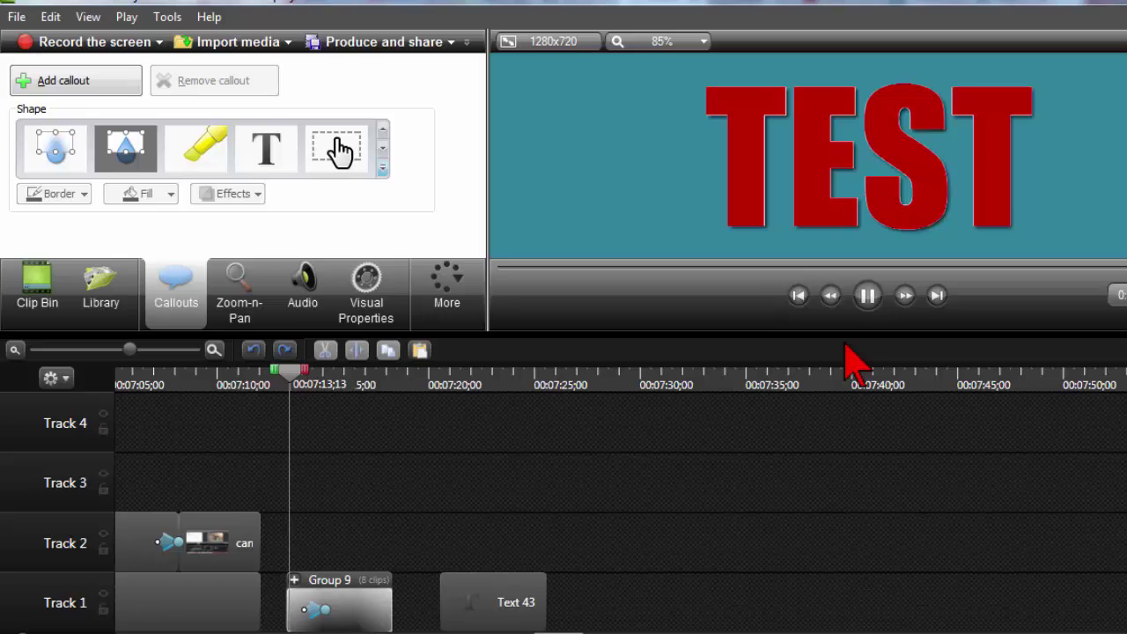
left_click(867, 295)
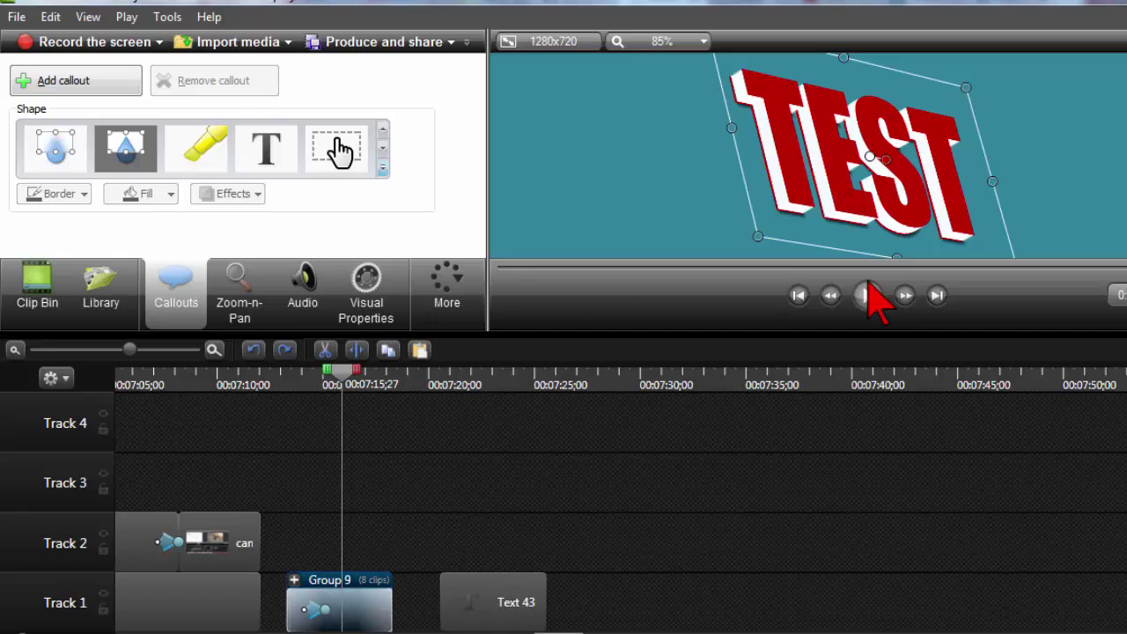
left_click(294, 580)
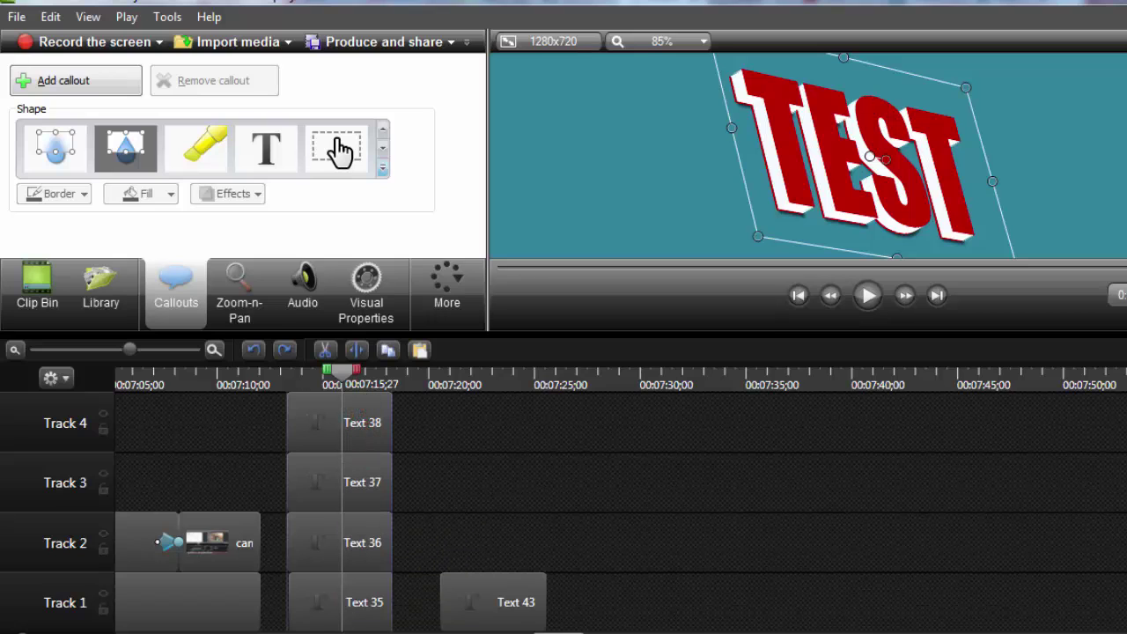
Delete the Text 35–38 layers and then Text 39 from Group 9
scroll(564, 511, "down", 5)
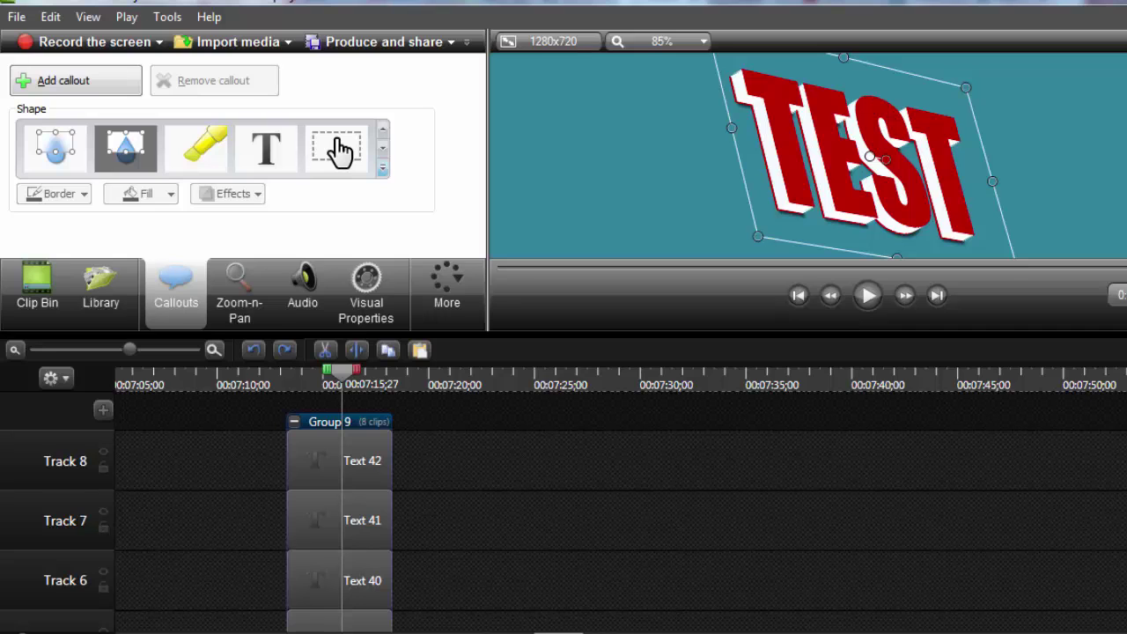
scroll(552, 394, "down", 2)
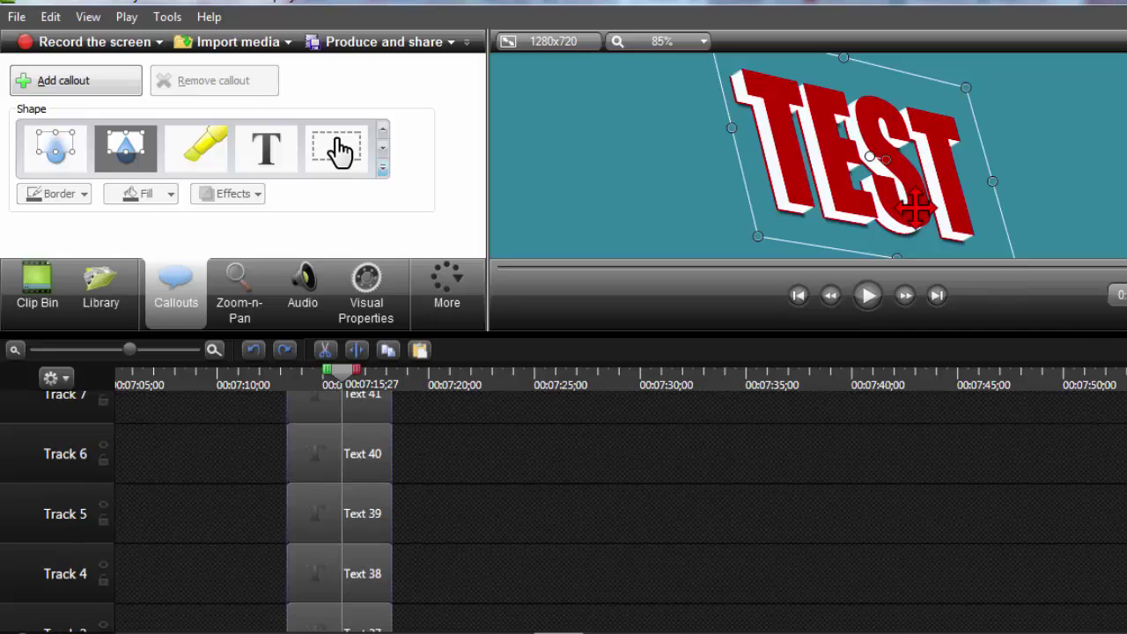
left_click(361, 404)
scroll(564, 511, "up", 2)
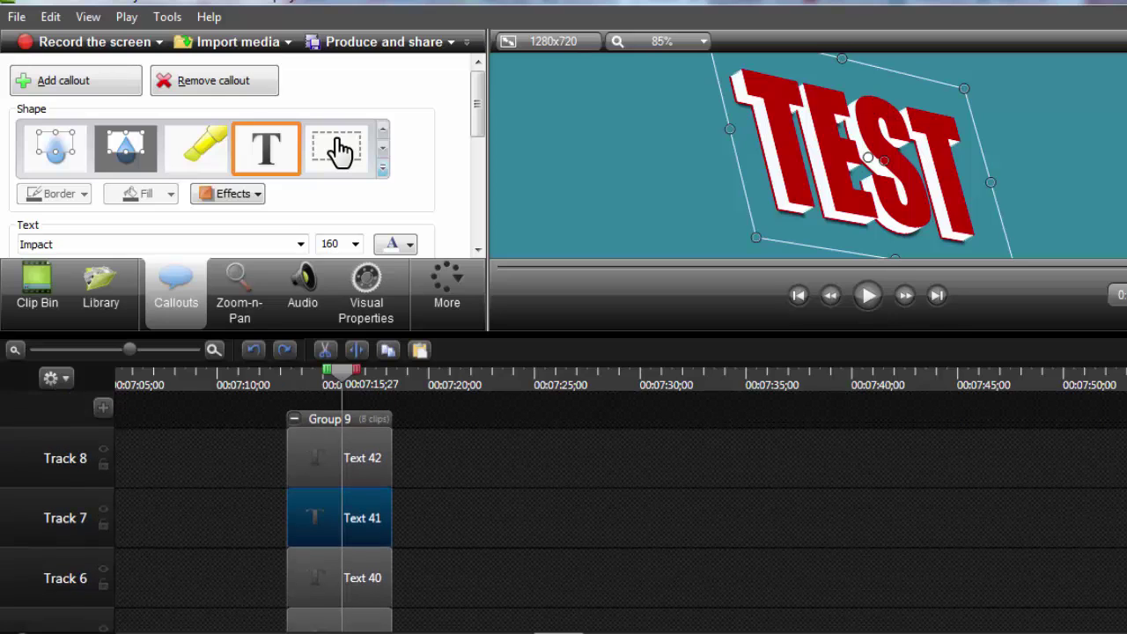
scroll(627, 616, "down", 3)
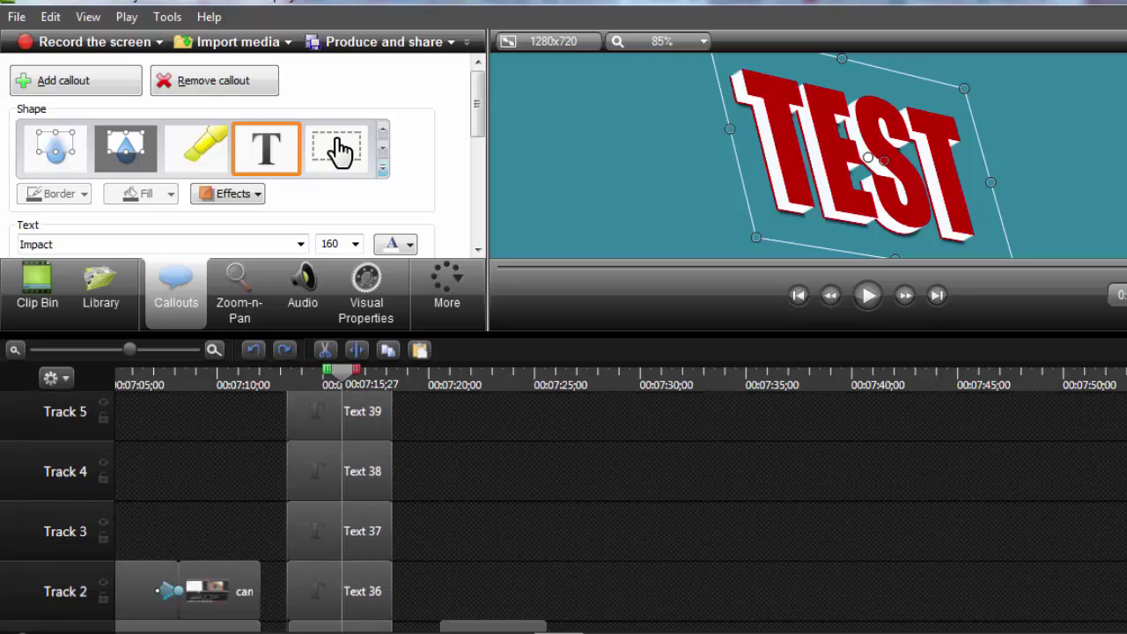
left_click(361, 599)
left_click(360, 542, "ctrl")
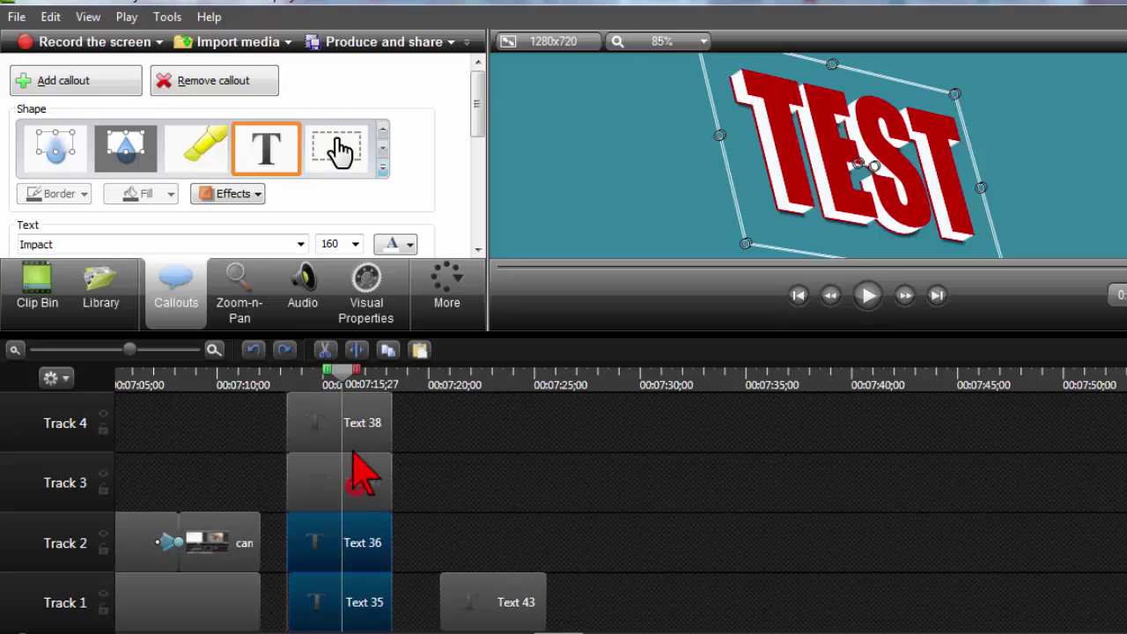
left_click(360, 480, "ctrl")
left_click(361, 436, "ctrl")
key("Delete")
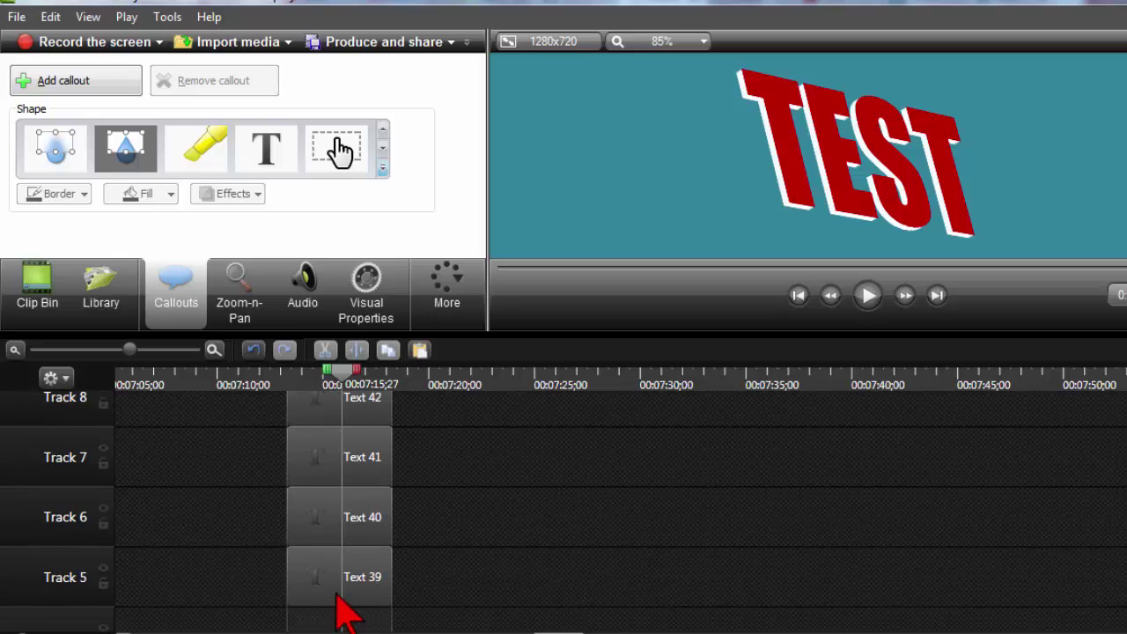
left_click(352, 592)
key("Delete")
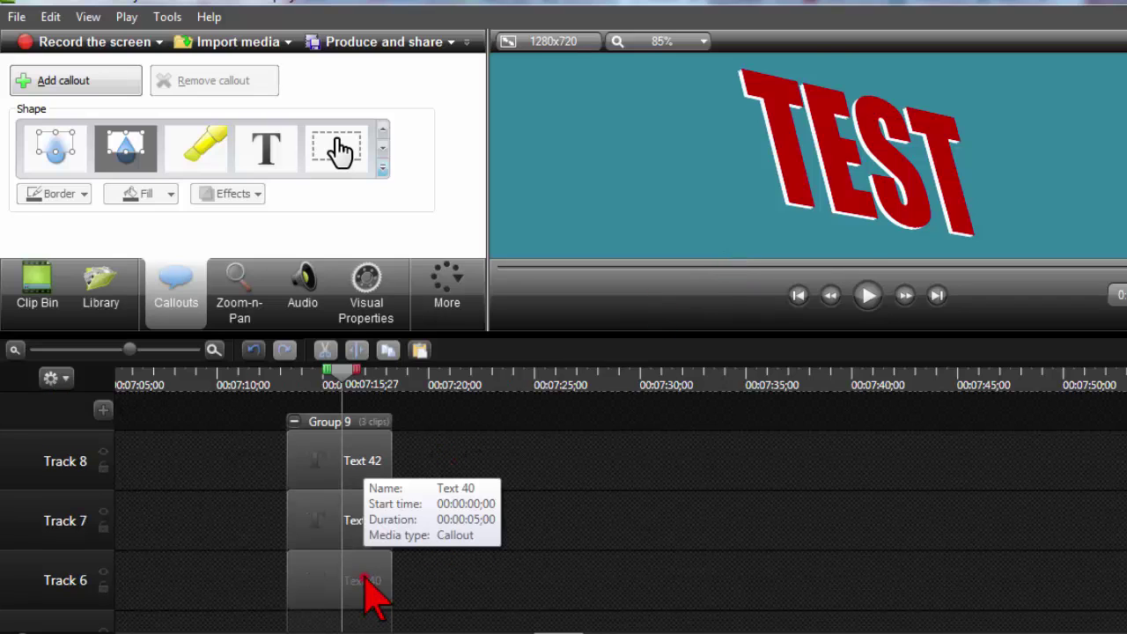
Select Text 40 and Text 42 and play back the thinner 3D TEST
left_click(372, 588)
left_click(365, 460)
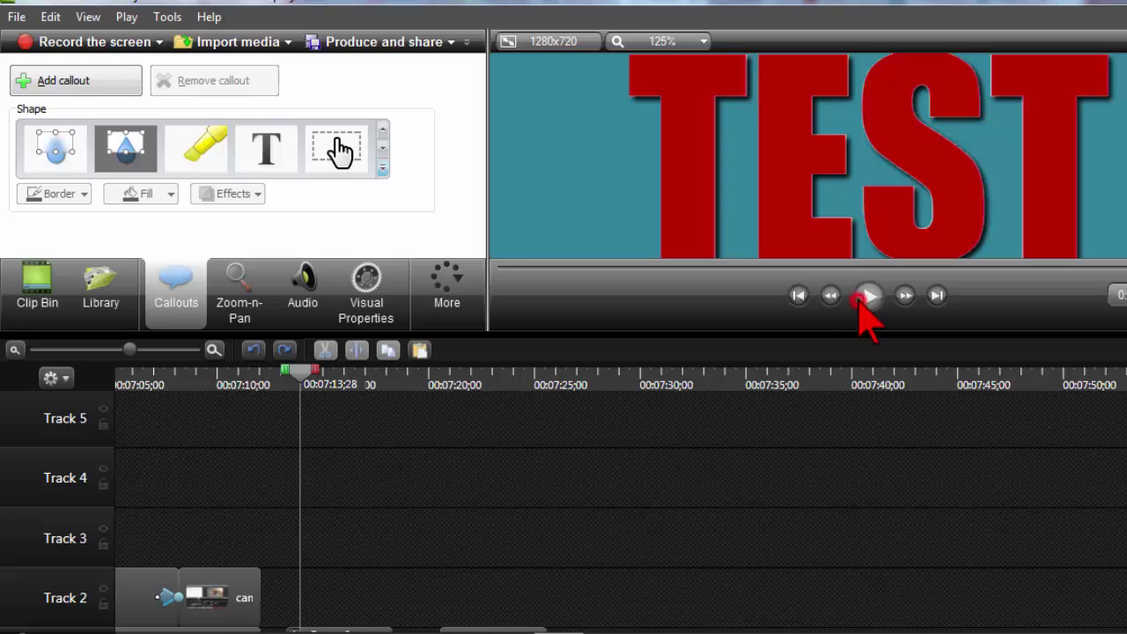
left_click(861, 298)
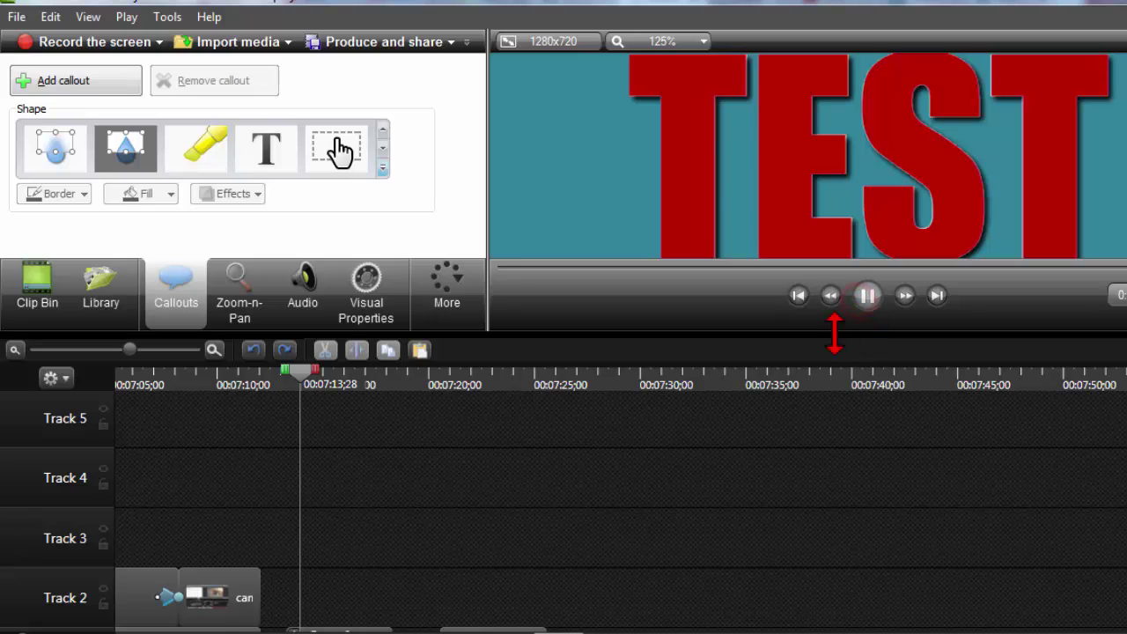